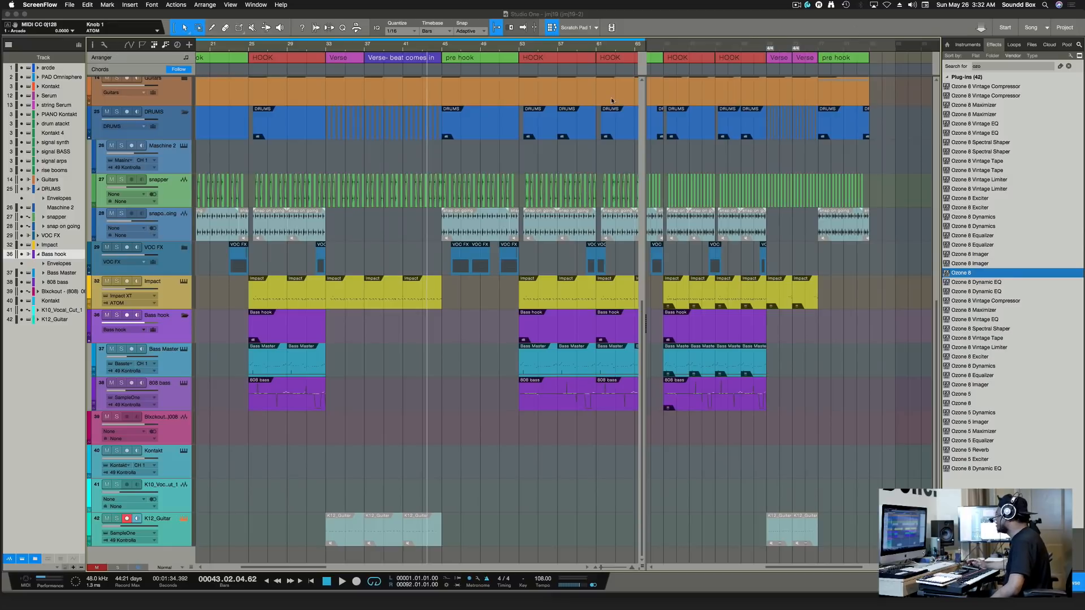
Return to Studio One, close the MIDI Monitor, and open the Performance Monitor.
{"action": "left_click", "coordinate": [26, 583]}
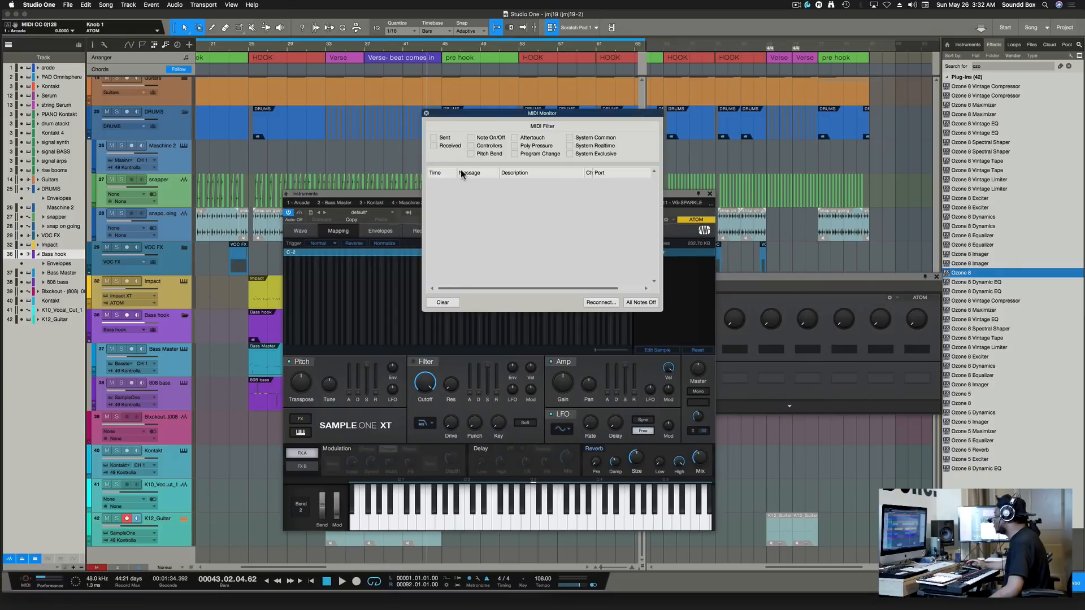
{"action": "left_click", "coordinate": [426, 113]}
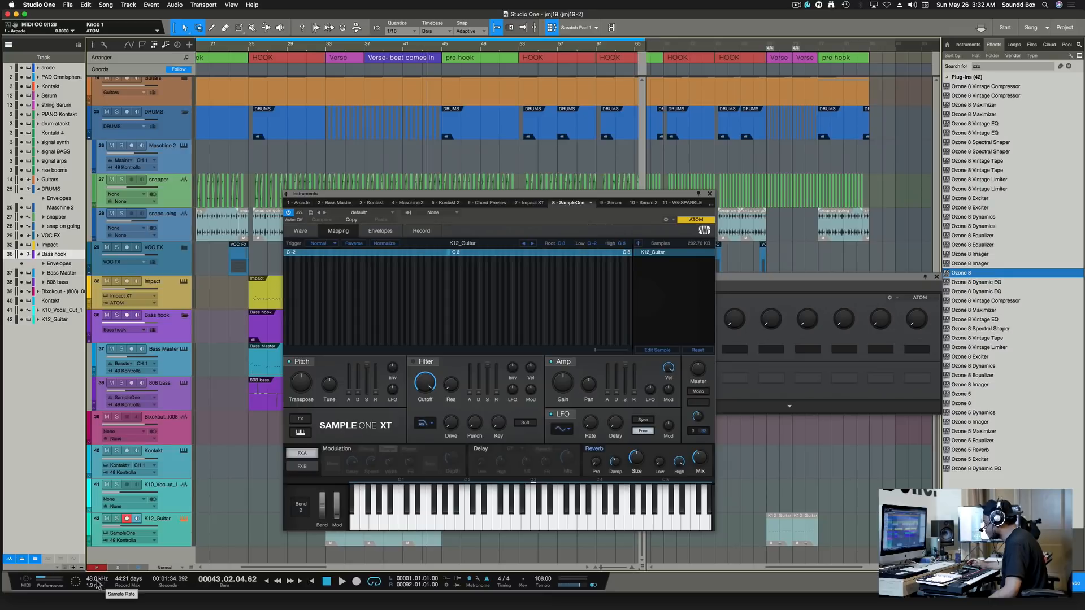
{"action": "left_click", "coordinate": [49, 582]}
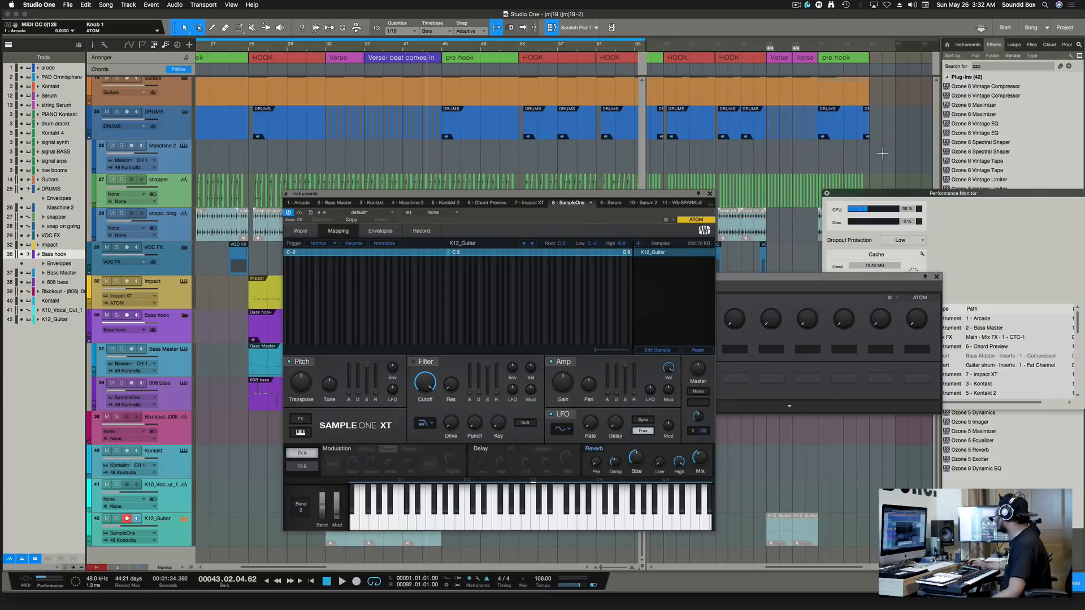
Move the Performance Monitor top-left, stretch it taller, and drag the Kontakt window into view.
{"action": "left_click_drag", "start_coordinate": [904, 195], "coordinate": [102, 154]}
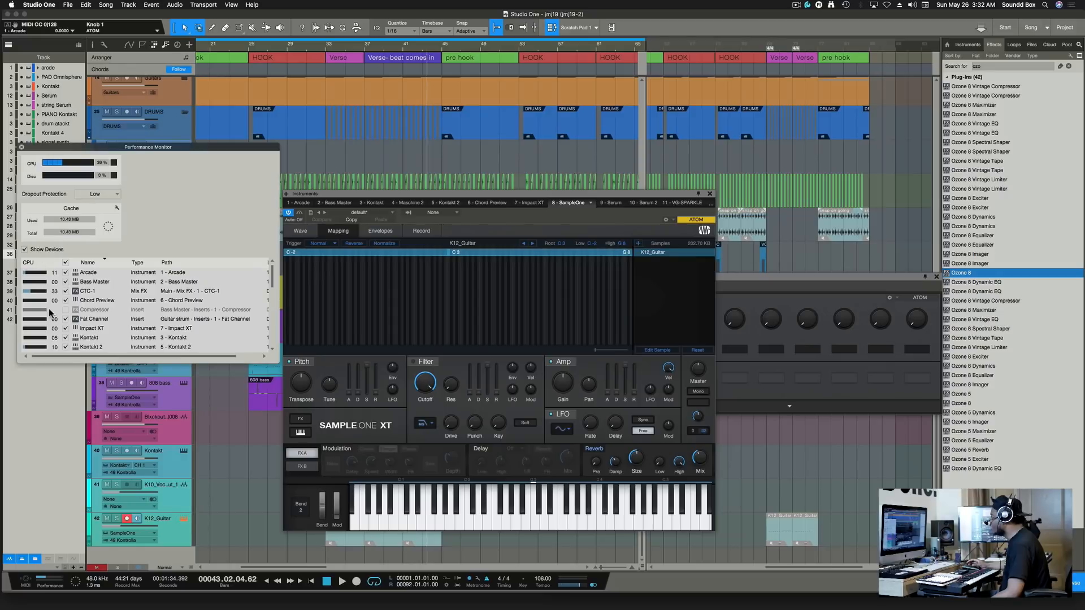
{"action": "left_click_drag", "start_coordinate": [123, 365], "coordinate": [134, 544]}
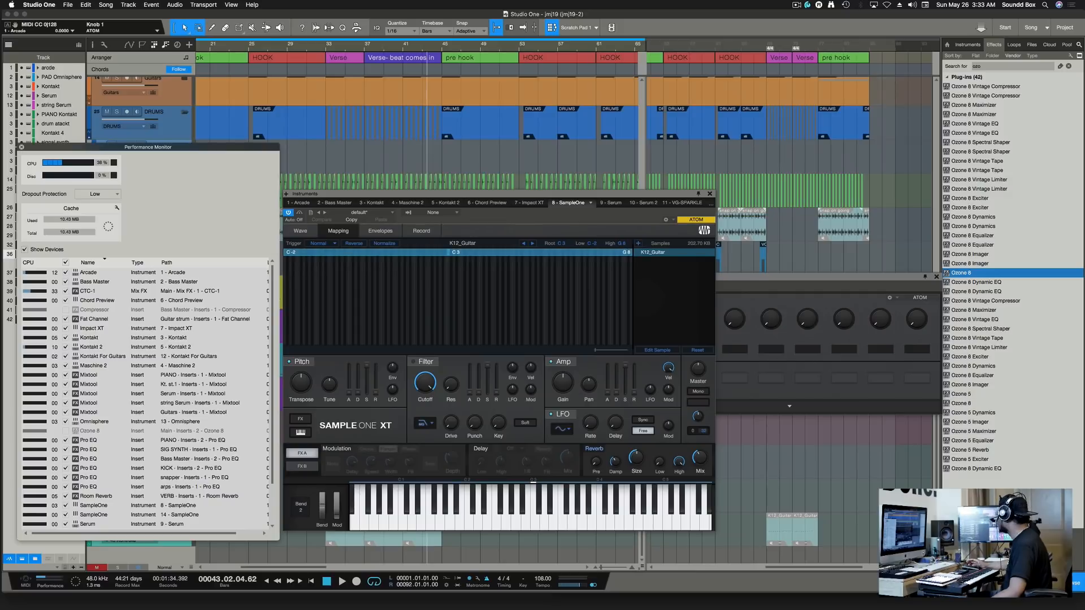
{"action": "left_click_drag", "start_coordinate": [726, 609], "coordinate": [666, 17]}
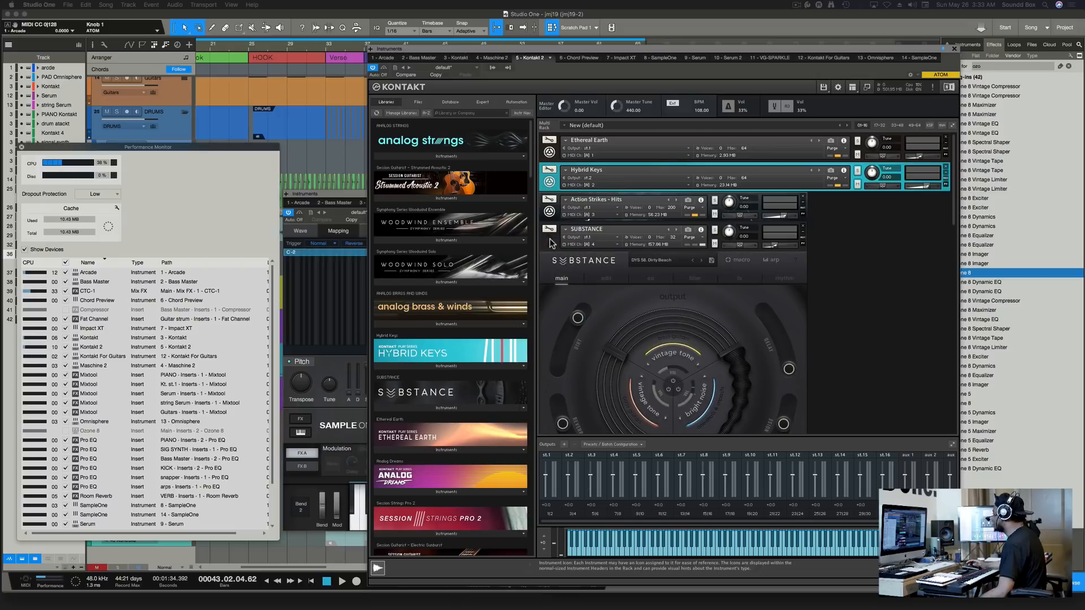
Browse the Kontakt rack, toggling between the Legacy arps and Signal interfaces, and nudge the window.
{"action": "scroll", "coordinate": [857, 288], "scroll_direction": "down", "scroll_amount": 3}
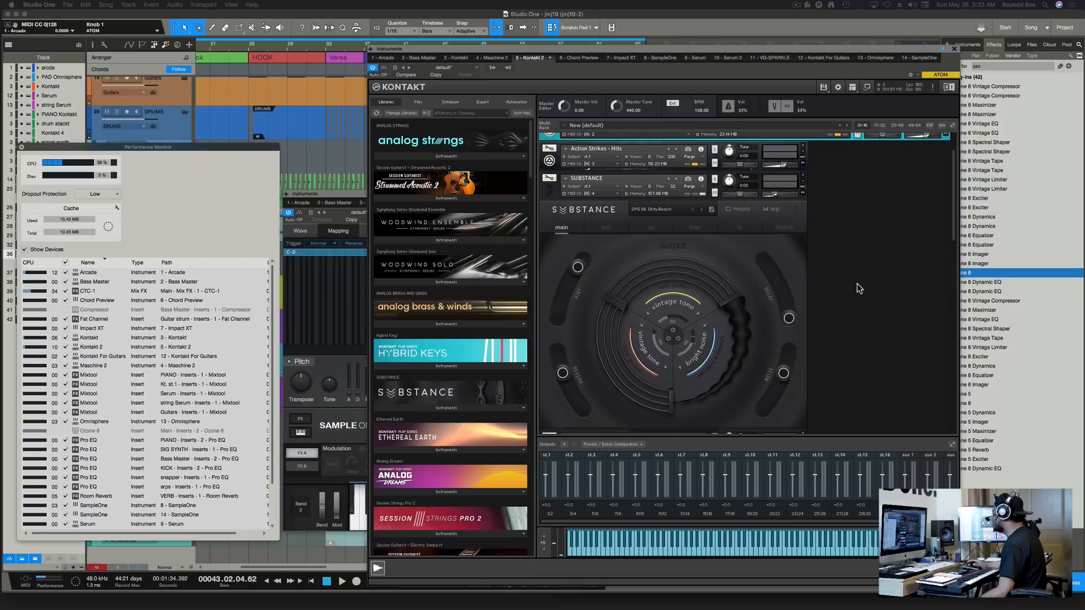
{"action": "scroll", "coordinate": [859, 284], "scroll_direction": "down", "scroll_amount": 10}
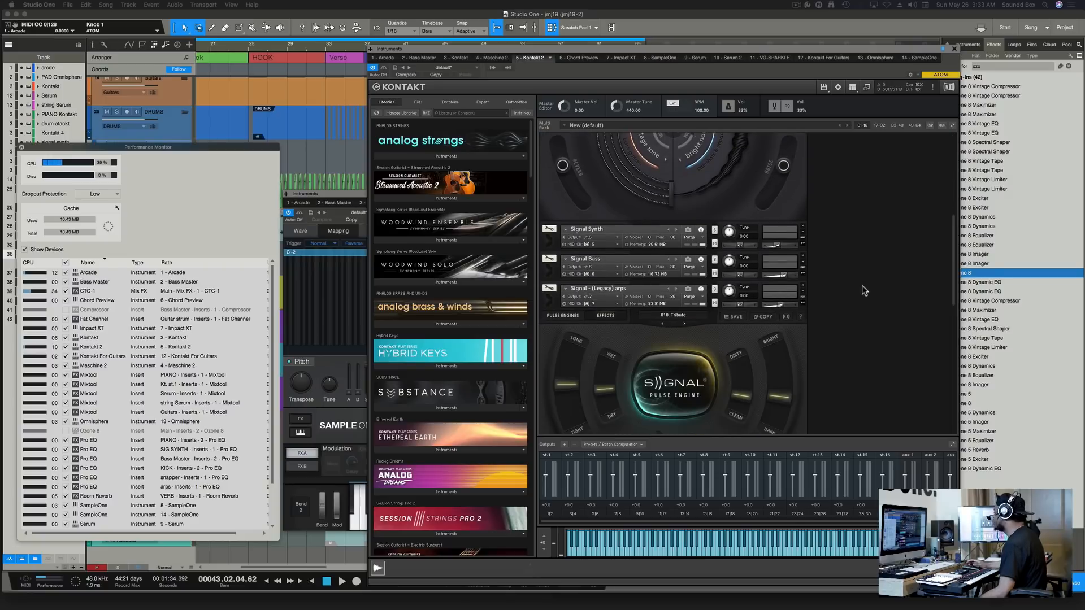
{"action": "scroll", "coordinate": [673, 334], "scroll_direction": "down", "scroll_amount": 4}
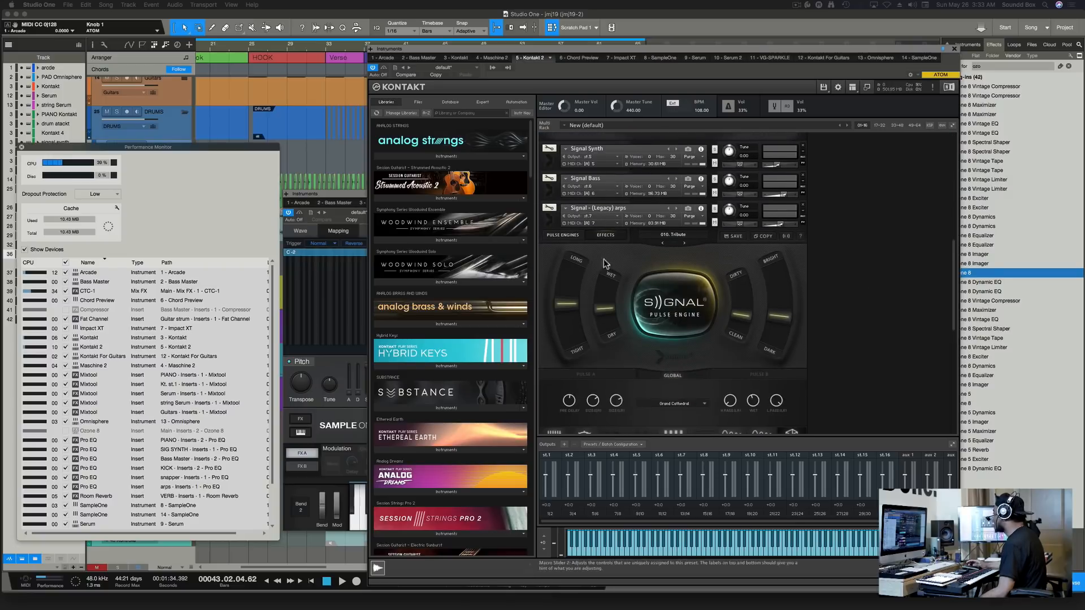
{"action": "left_click", "coordinate": [549, 224]}
{"action": "left_click", "coordinate": [550, 224]}
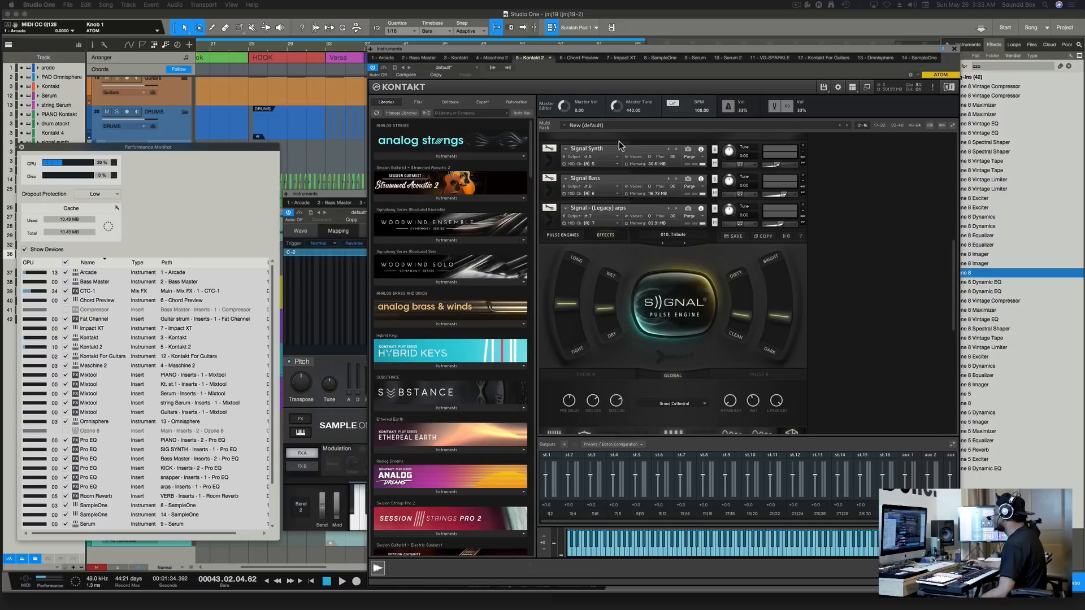
{"action": "mouse_move", "coordinate": [559, 50]}
{"action": "left_mouse_down"}
{"action": "mouse_move", "coordinate": [584, 52]}
{"action": "mouse_move", "coordinate": [591, 90]}
{"action": "mouse_move", "coordinate": [596, 68]}
{"action": "mouse_move", "coordinate": [562, 54]}
{"action": "left_mouse_up"}
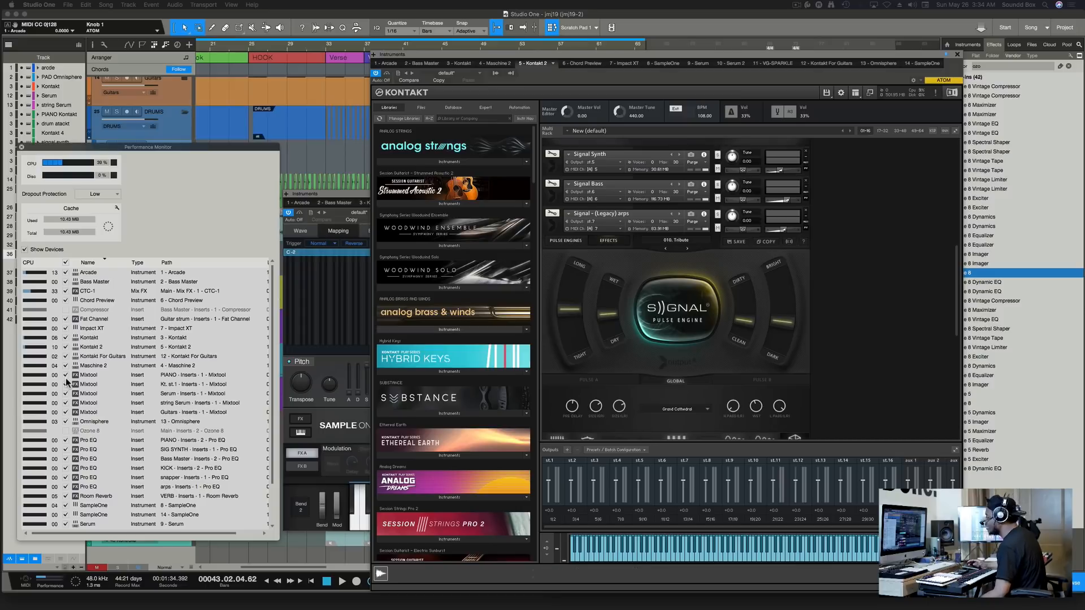
Show the Signal Bass instrument's interface in the Kontakt rack.
{"action": "scroll", "coordinate": [66, 378], "scroll_direction": "down", "scroll_amount": 3}
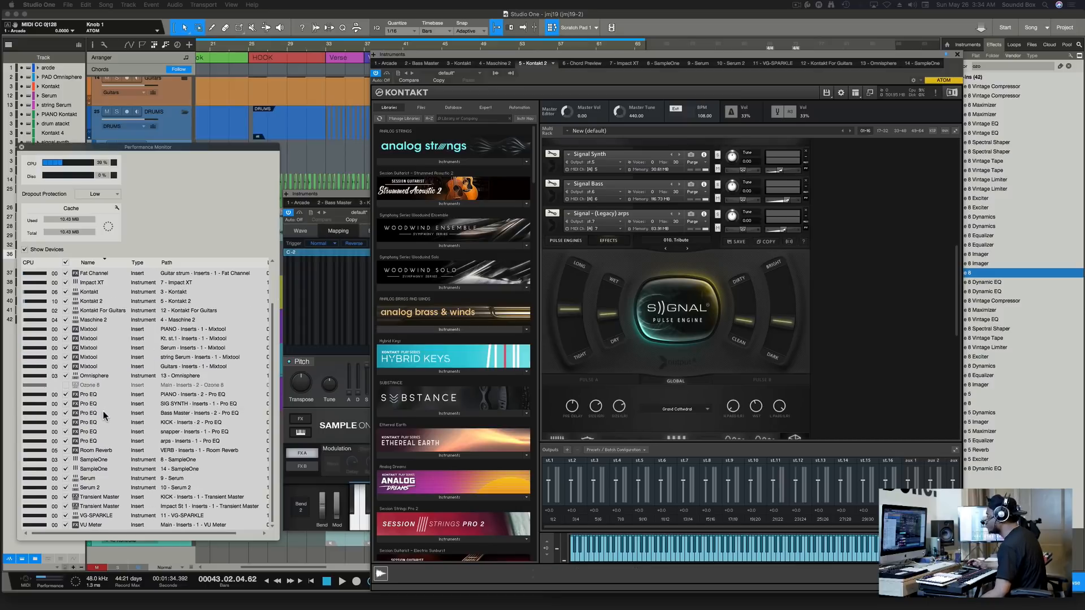
{"action": "scroll", "coordinate": [101, 416], "scroll_direction": "up", "scroll_amount": 3}
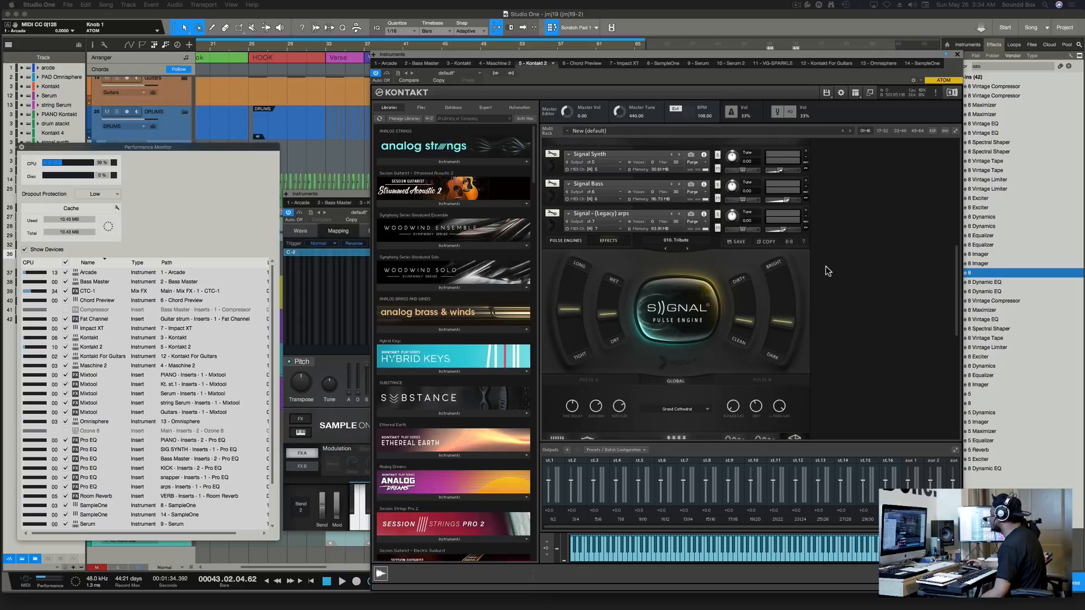
{"action": "left_click", "coordinate": [552, 192]}
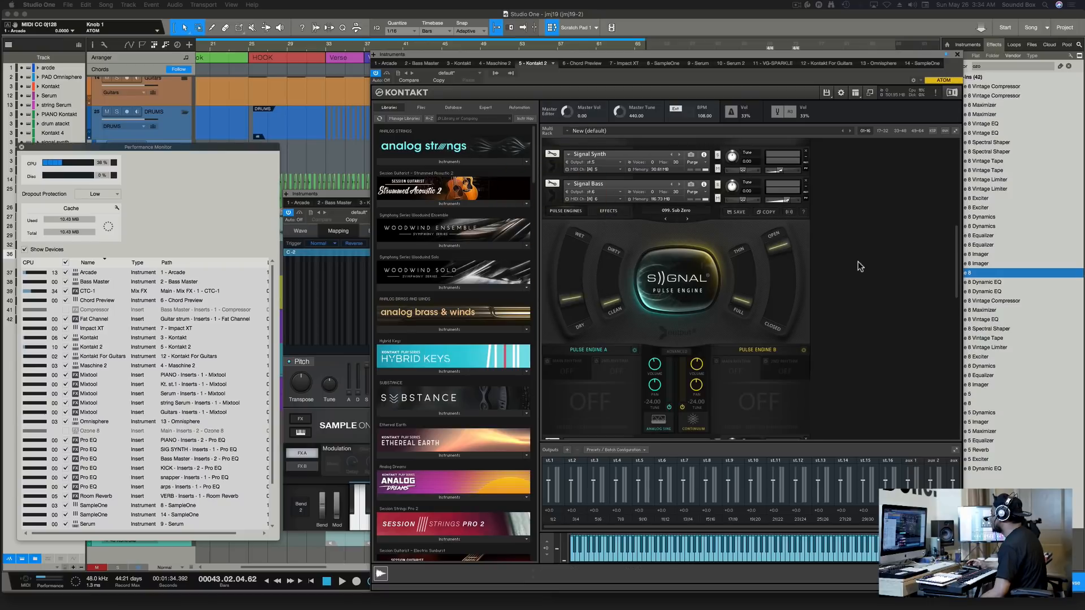
{"action": "scroll", "coordinate": [761, 258], "scroll_direction": "down", "scroll_amount": 5}
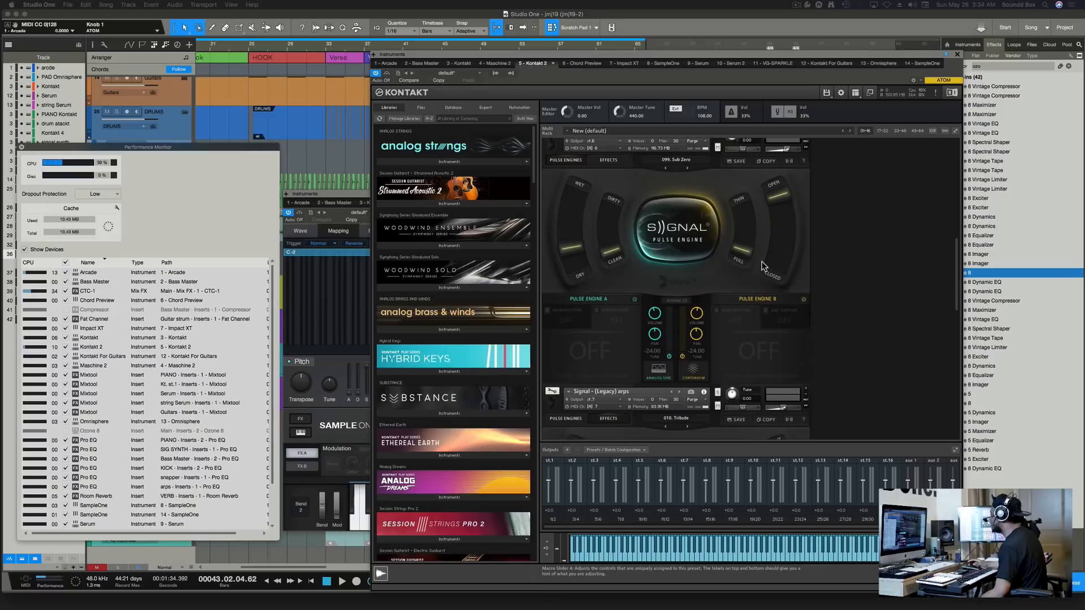
{"action": "scroll", "coordinate": [765, 262], "scroll_direction": "down", "scroll_amount": 3}
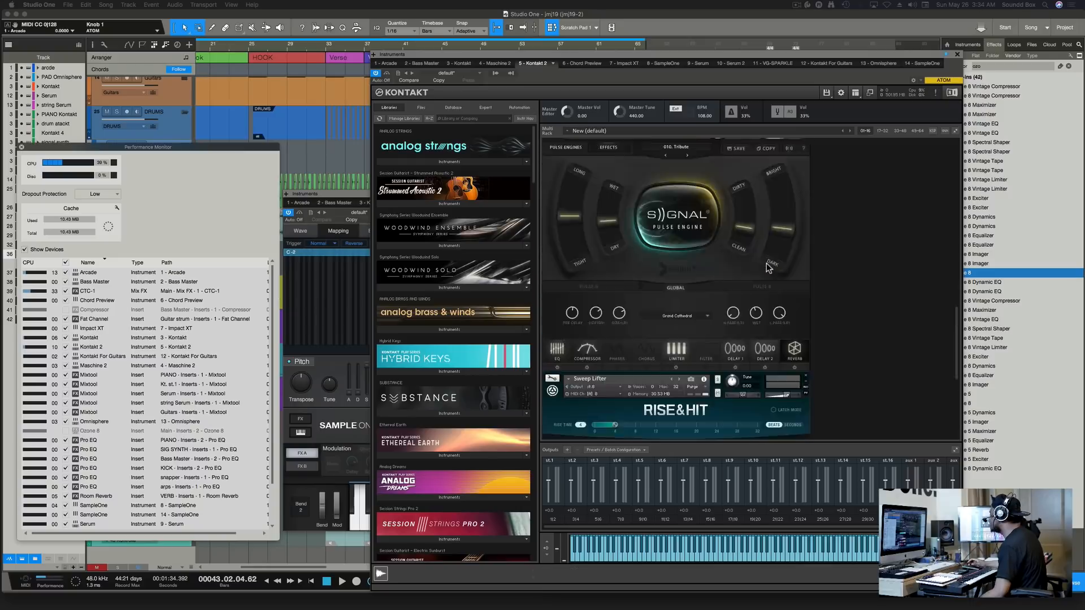
{"action": "scroll", "coordinate": [734, 263], "scroll_direction": "up", "scroll_amount": 6}
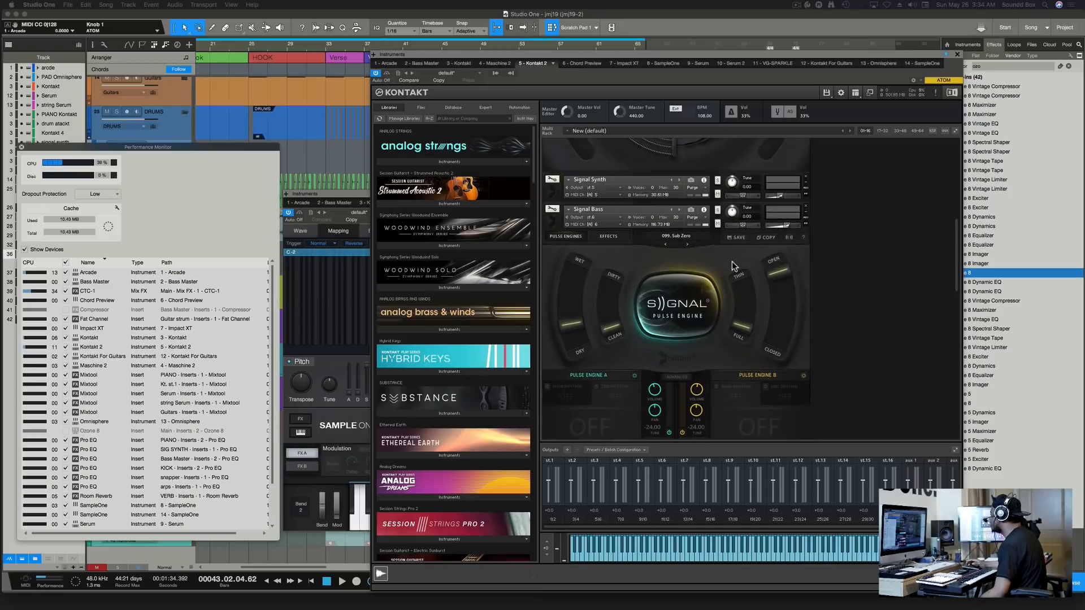
{"action": "scroll", "coordinate": [731, 261], "scroll_direction": "down", "scroll_amount": 5}
{"action": "scroll", "coordinate": [730, 253], "scroll_direction": "up", "scroll_amount": 2}
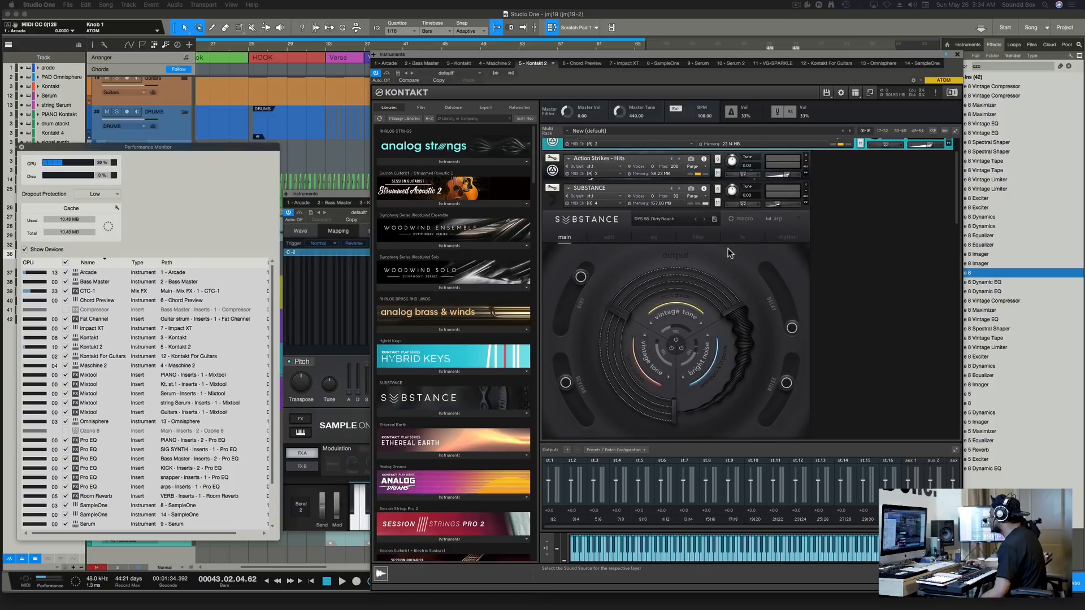
{"action": "scroll", "coordinate": [729, 253], "scroll_direction": "down", "scroll_amount": 6}
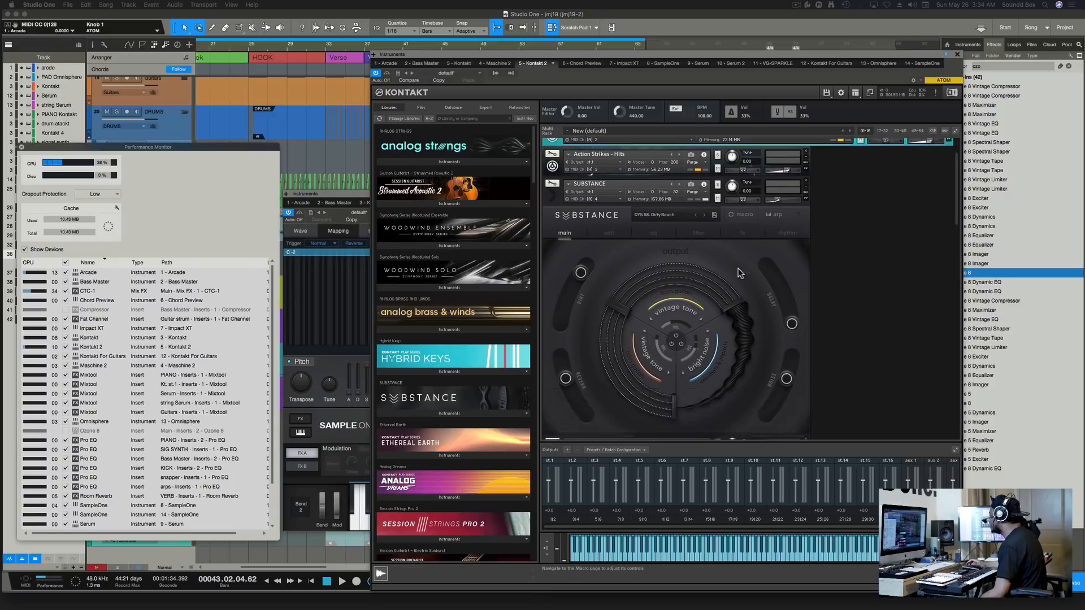
{"action": "scroll", "coordinate": [731, 273], "scroll_direction": "down", "scroll_amount": 8}
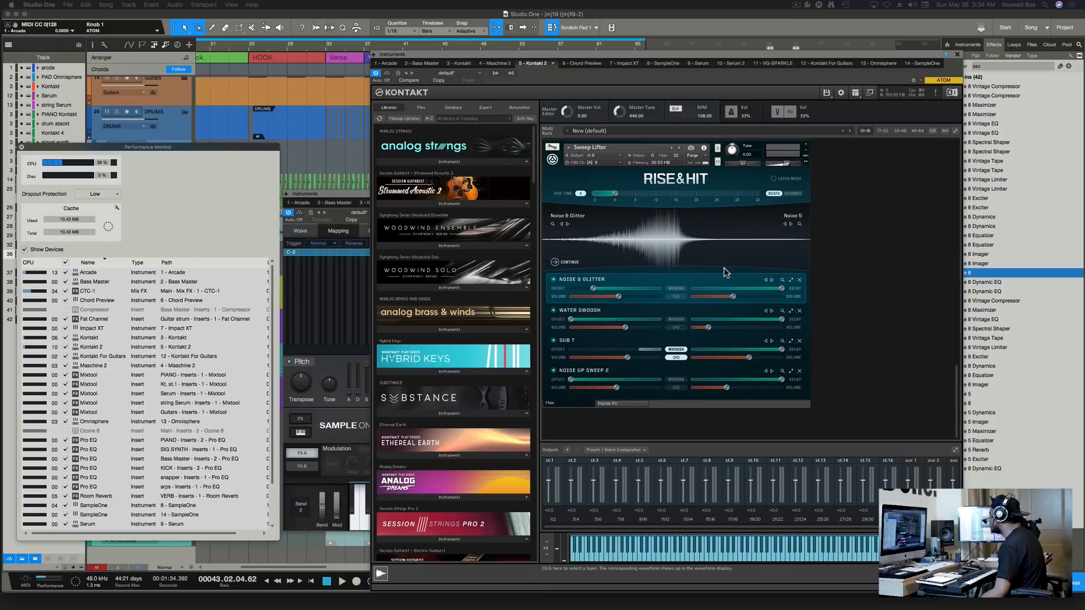
{"action": "scroll", "coordinate": [732, 273], "scroll_direction": "up", "scroll_amount": 3}
{"action": "scroll", "coordinate": [732, 273], "scroll_direction": "up", "scroll_amount": 5}
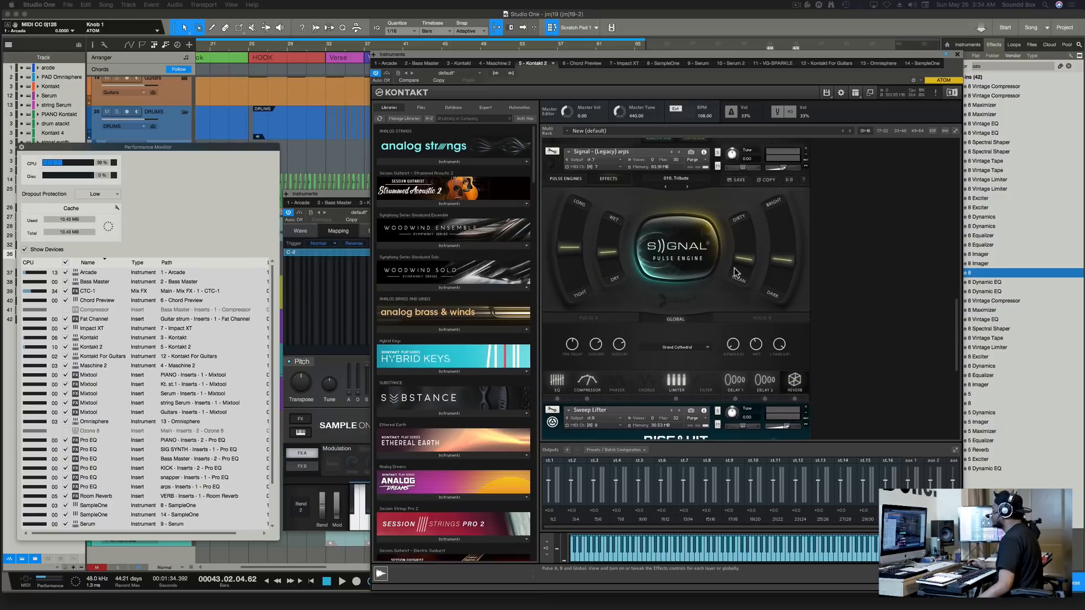
{"action": "scroll", "coordinate": [736, 272], "scroll_direction": "up", "scroll_amount": 5}
{"action": "scroll", "coordinate": [677, 339], "scroll_direction": "down", "scroll_amount": 1}
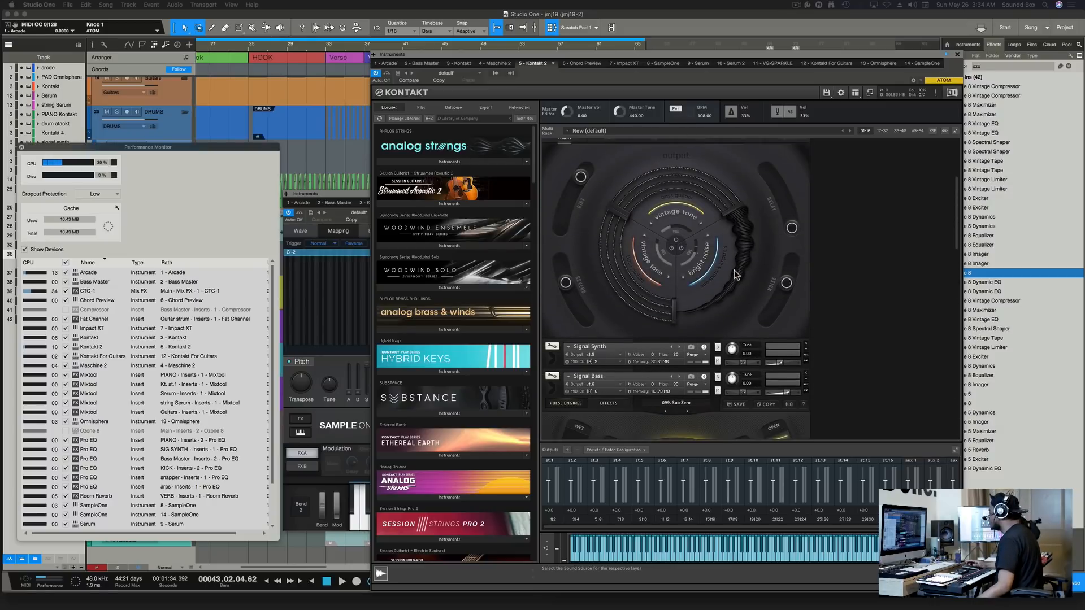
Switch Kontakt to the Signal Synth instrument's interface.
{"action": "left_click", "coordinate": [552, 360]}
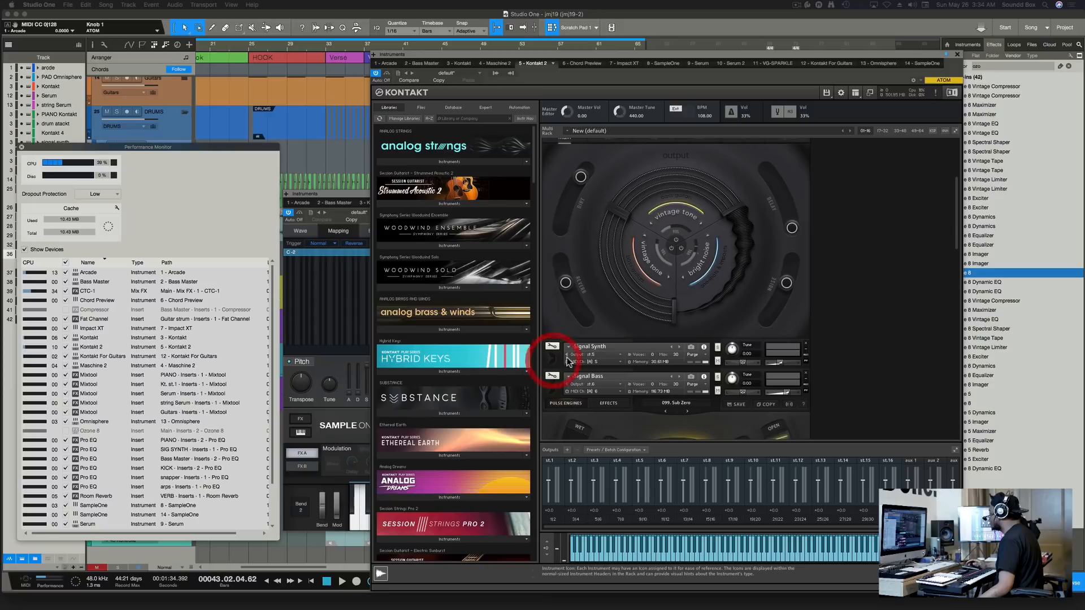
{"action": "scroll", "coordinate": [784, 326], "scroll_direction": "down", "scroll_amount": 10}
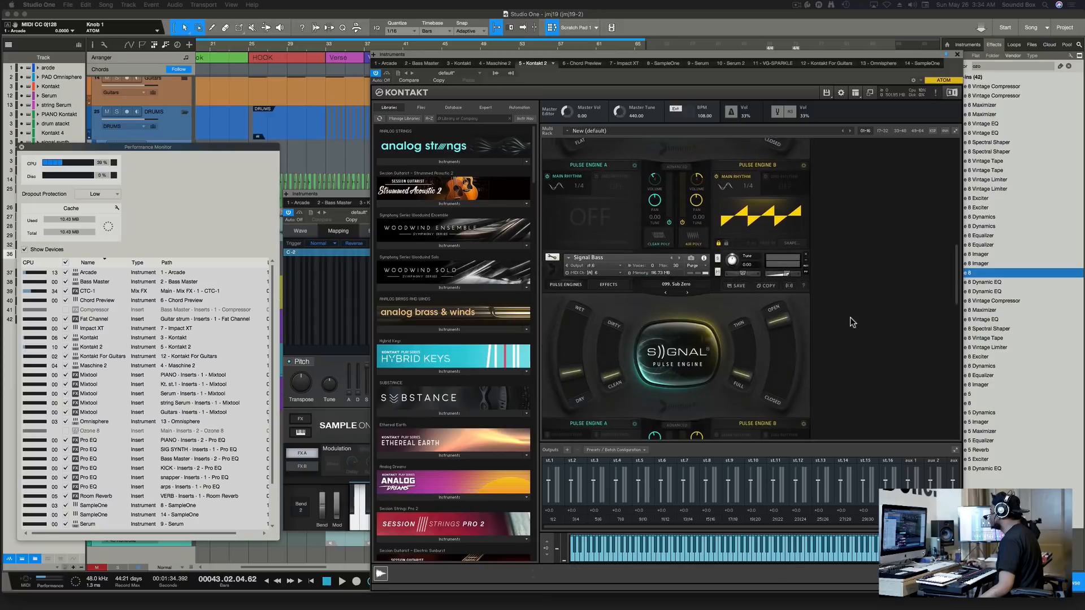
{"action": "scroll", "coordinate": [852, 319], "scroll_direction": "down", "scroll_amount": 6}
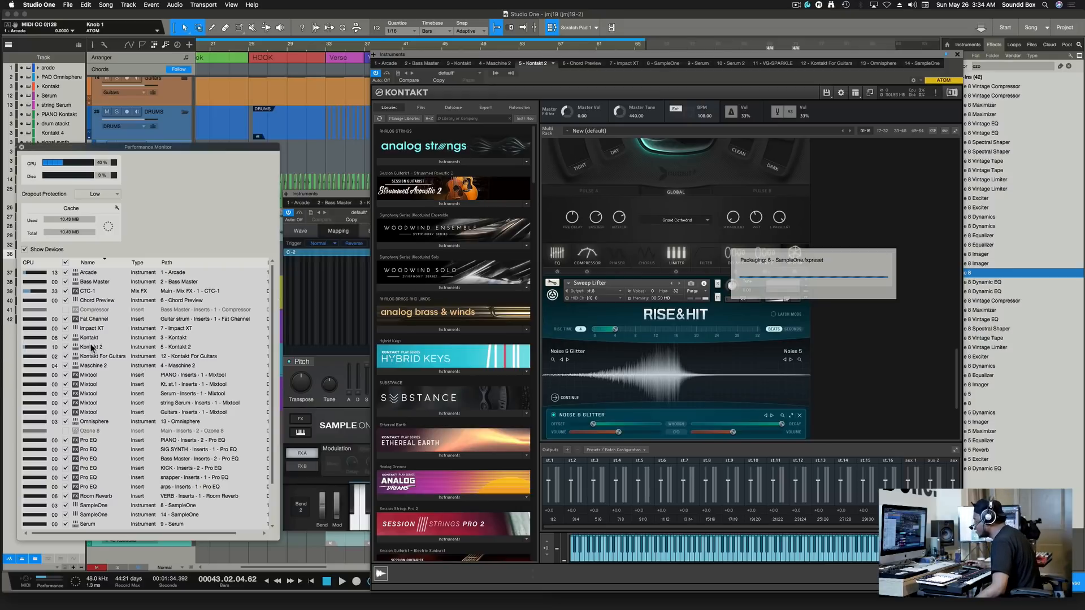
{"action": "scroll", "coordinate": [91, 339], "scroll_direction": "down", "scroll_amount": 3}
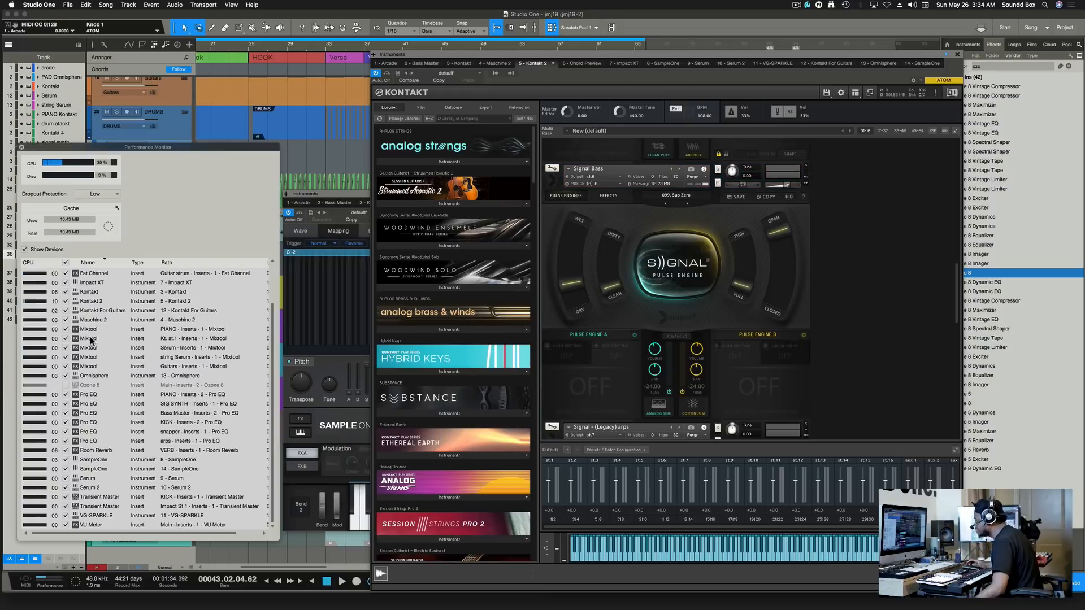
Check Kontakt For Guitars' CPU load in the Performance Monitor, then move Kontakt right.
{"action": "left_click", "coordinate": [94, 293]}
{"action": "left_click", "coordinate": [96, 301]}
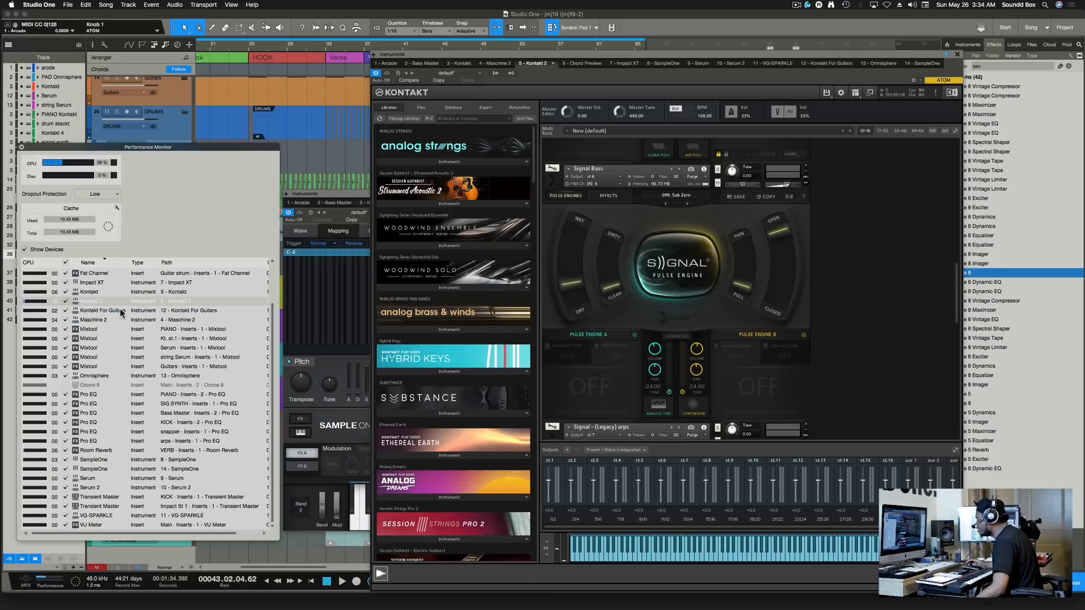
{"action": "left_click", "coordinate": [120, 310]}
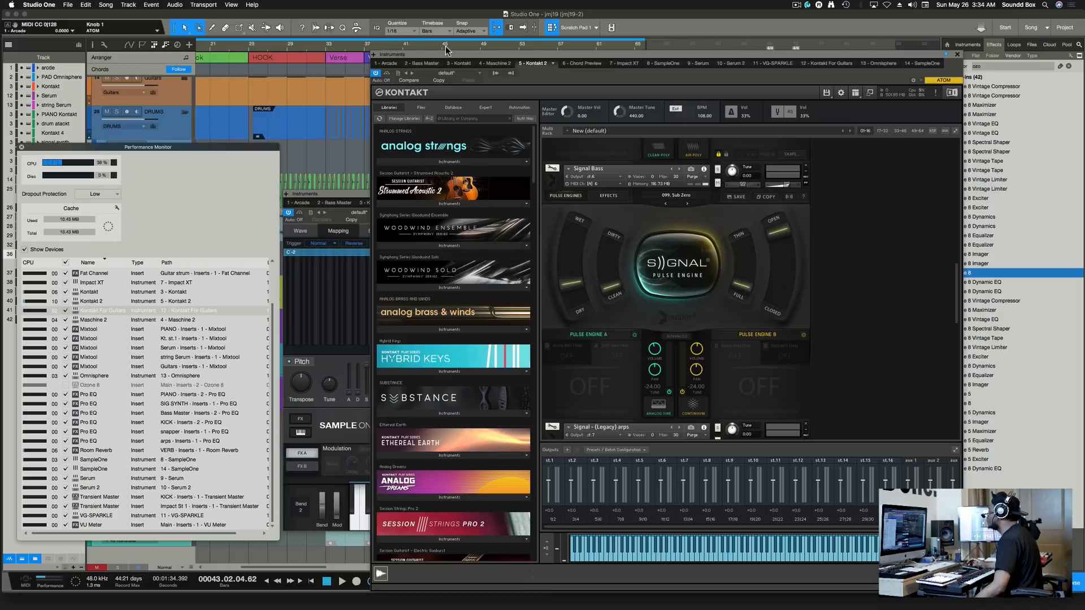
{"action": "left_click_drag", "start_coordinate": [449, 53], "coordinate": [578, 65]}
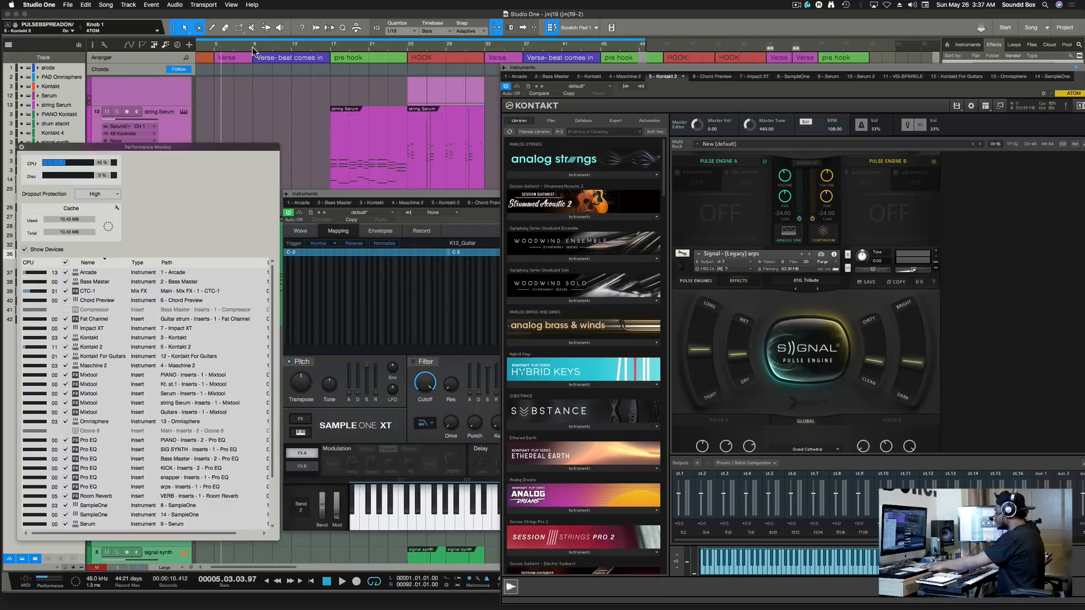
Play the song from bar 9 and move the Performance Monitor up out of the way.
{"action": "left_click", "coordinate": [253, 51]}
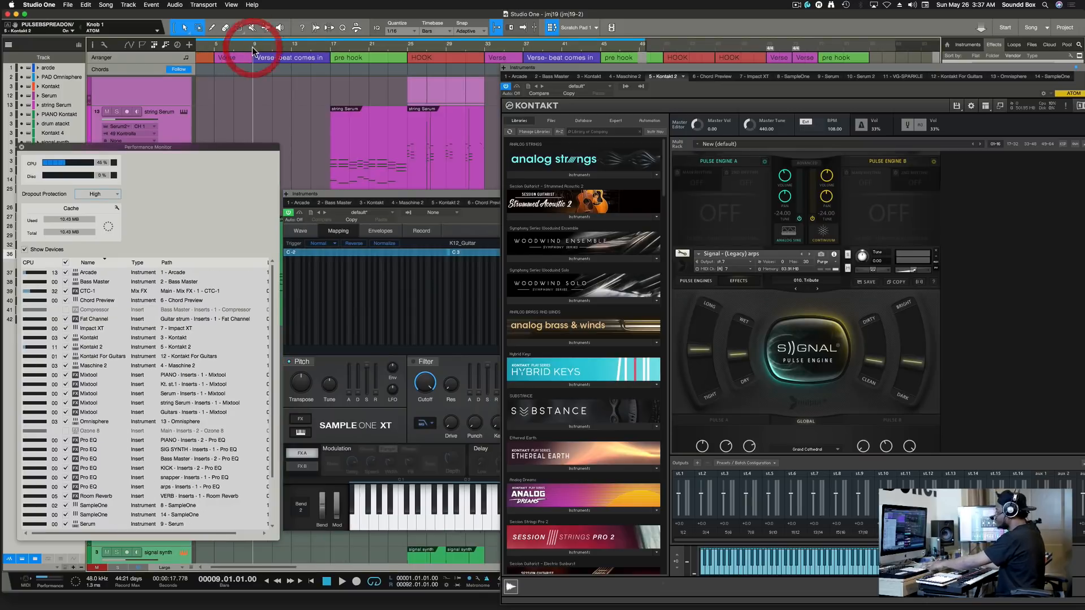
{"action": "key", "text": "space"}
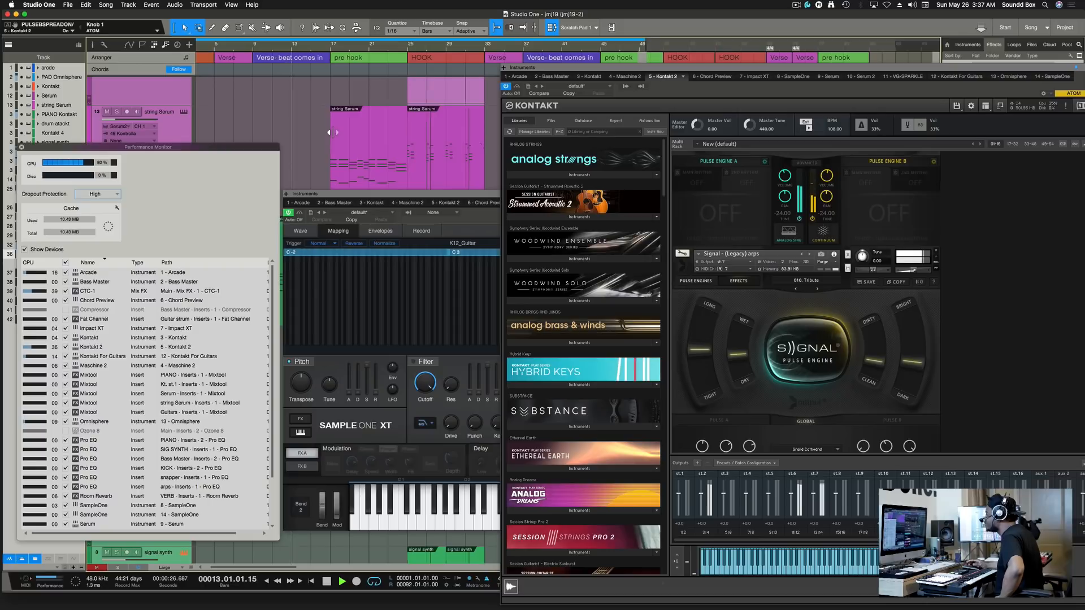
{"action": "left_click_drag", "start_coordinate": [264, 147], "coordinate": [282, 113]}
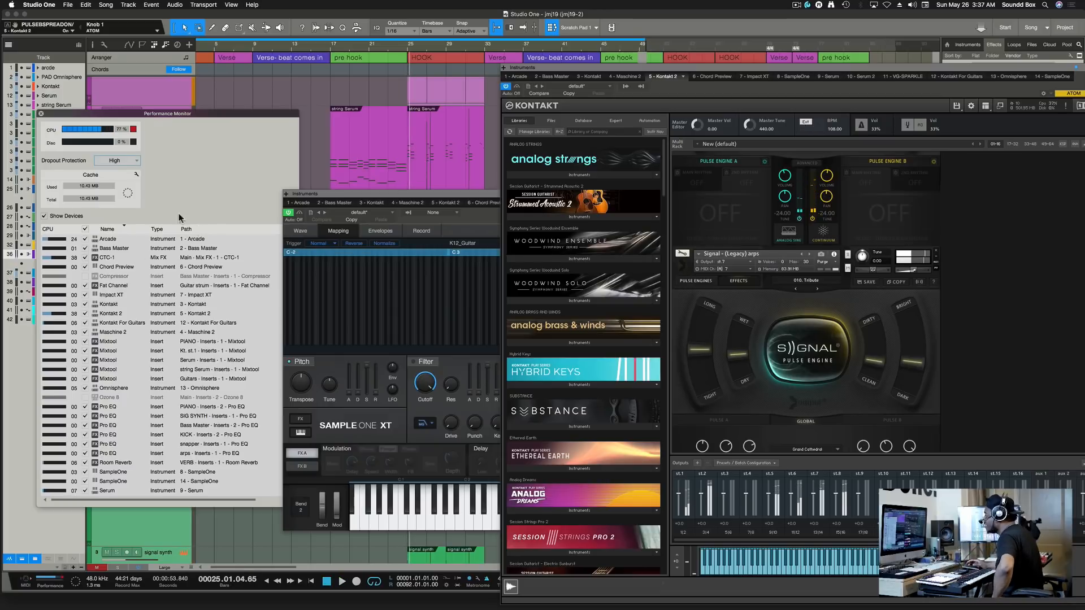
Leave Dropout Protection at High and close the Performance Monitor.
{"action": "left_click", "coordinate": [134, 160]}
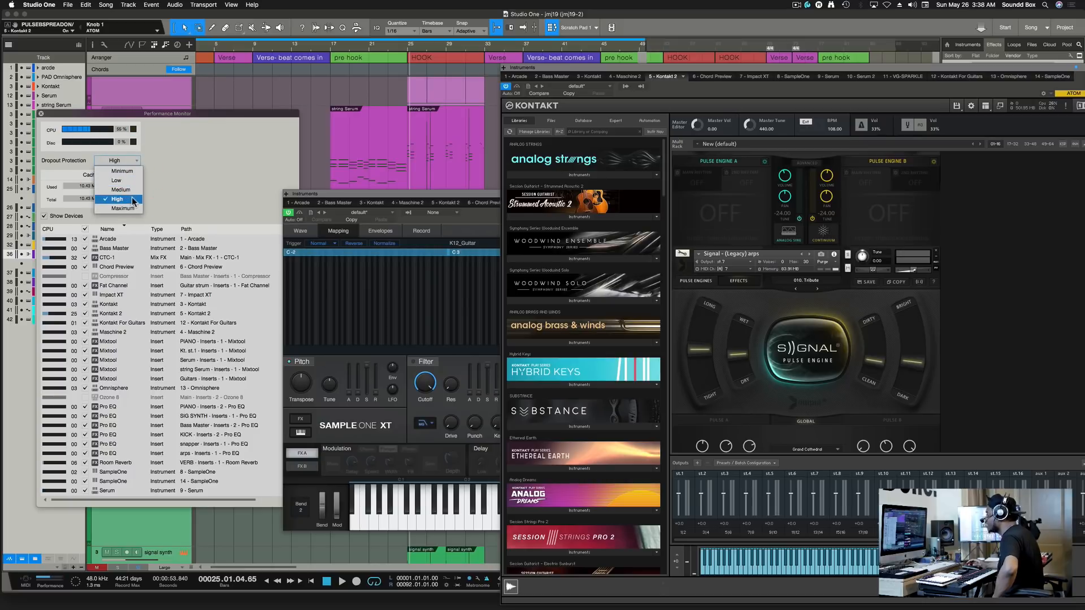
{"action": "left_click", "coordinate": [172, 152]}
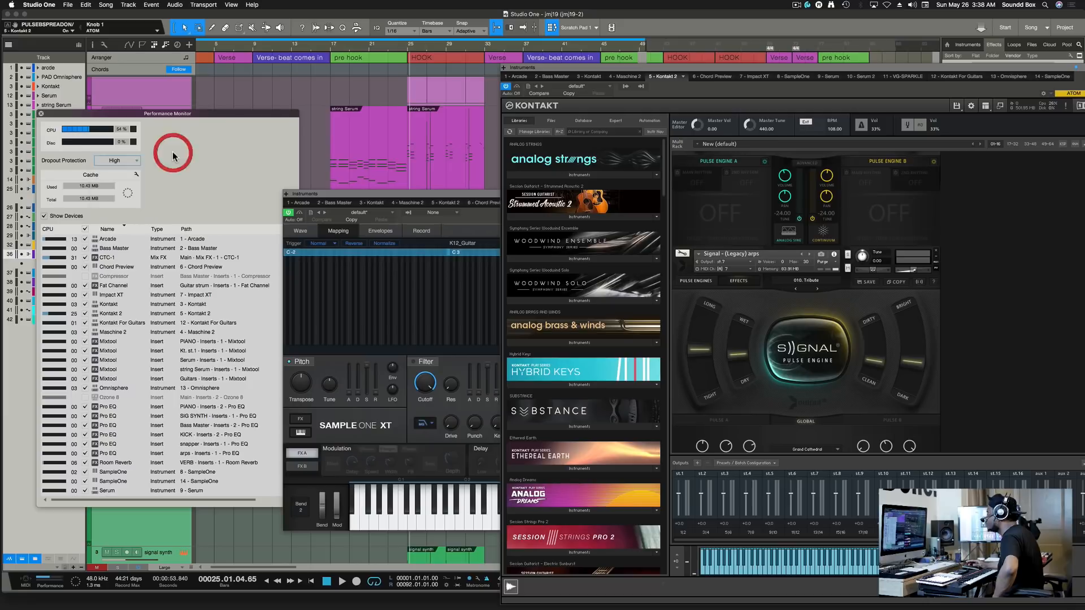
{"action": "left_click", "coordinate": [41, 113]}
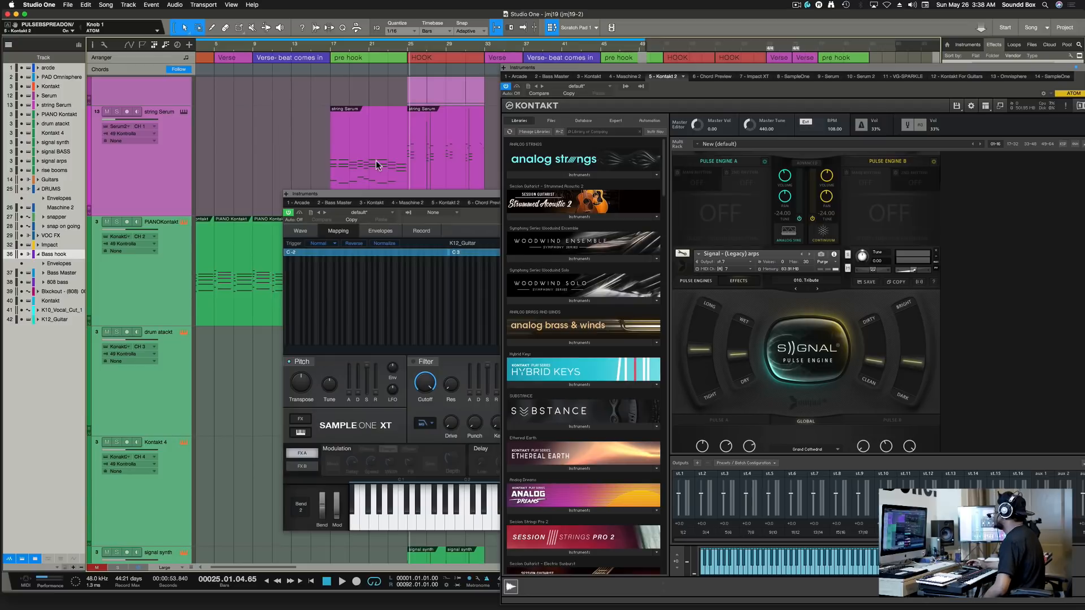
Shift the Kontakt window left and bring the Sample One XT window to the front.
{"action": "left_click_drag", "start_coordinate": [655, 69], "coordinate": [393, 89]}
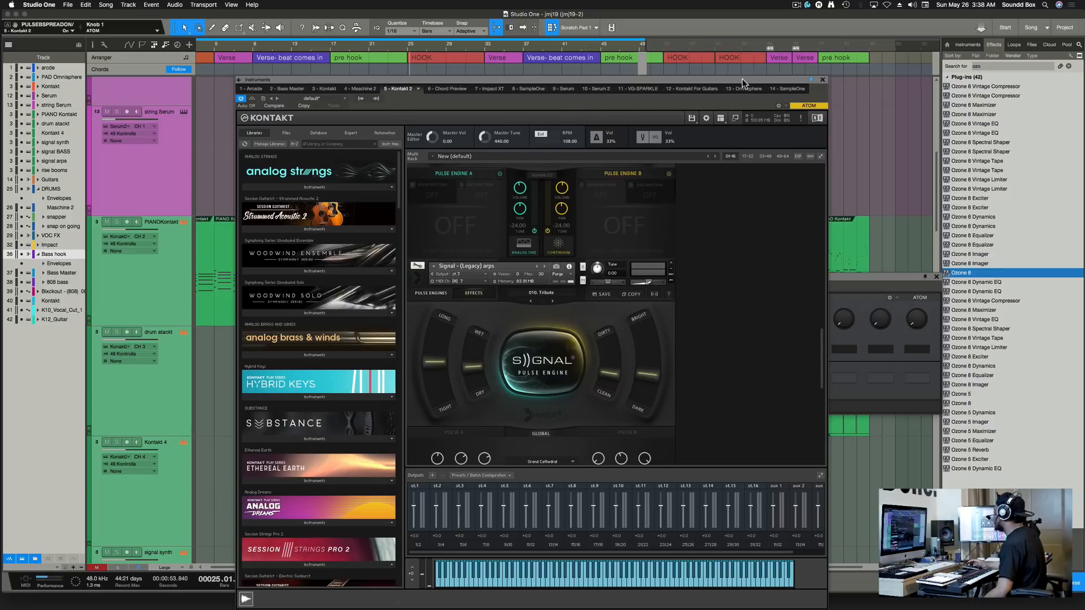
{"action": "left_click_drag", "start_coordinate": [741, 79], "coordinate": [600, 88]}
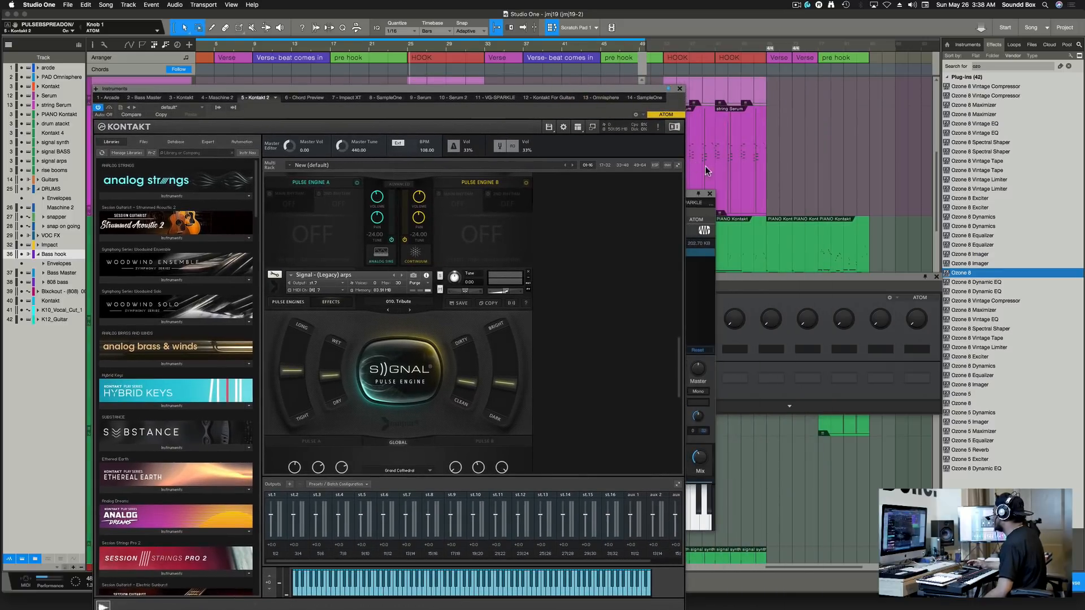
{"action": "left_click_drag", "start_coordinate": [696, 194], "coordinate": [943, 120]}
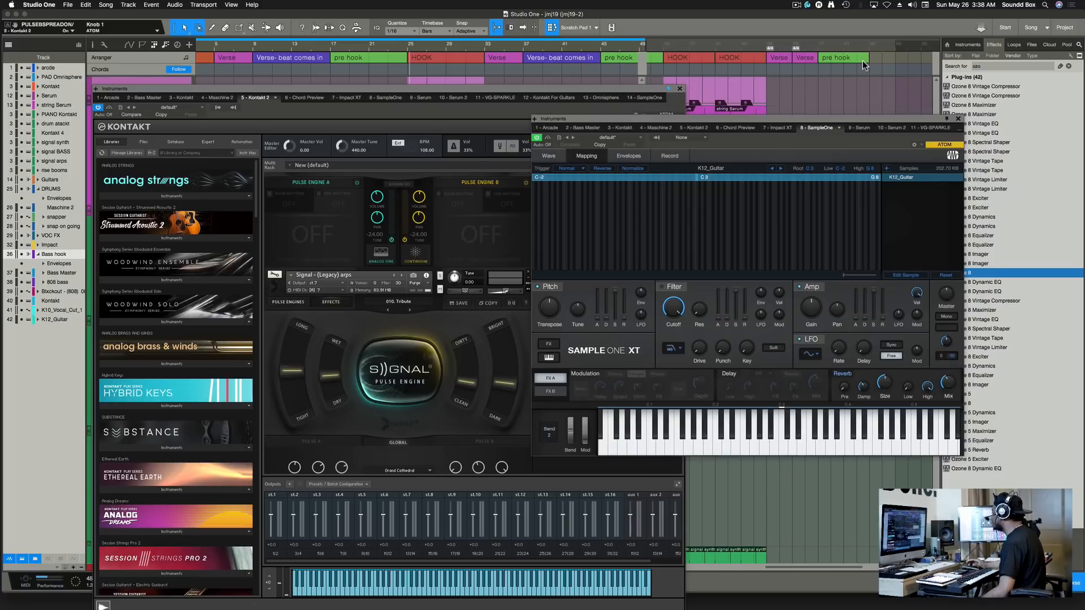
Save the song, close the Sample One XT window, and reposition the Kontakt window.
{"action": "key", "text": "super+s"}
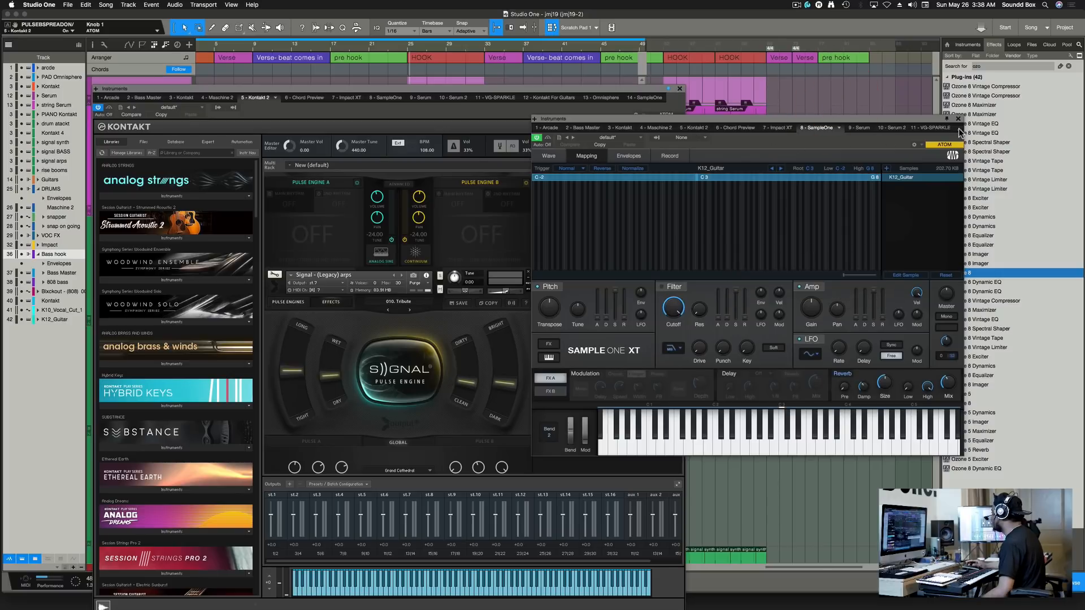
{"action": "left_click", "coordinate": [959, 119]}
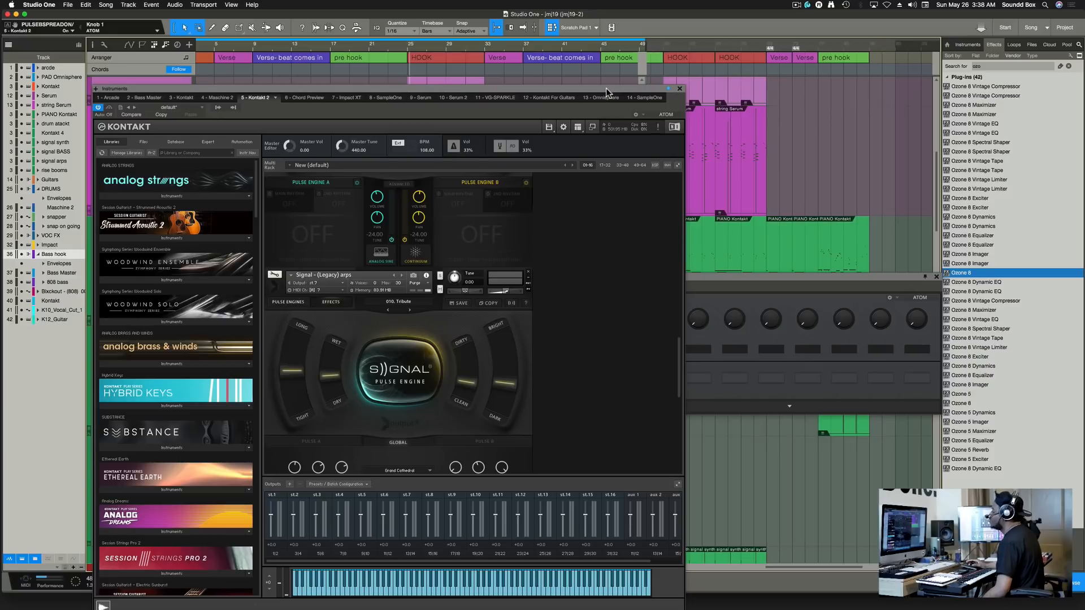
{"action": "left_click_drag", "start_coordinate": [605, 87], "coordinate": [620, 102]}
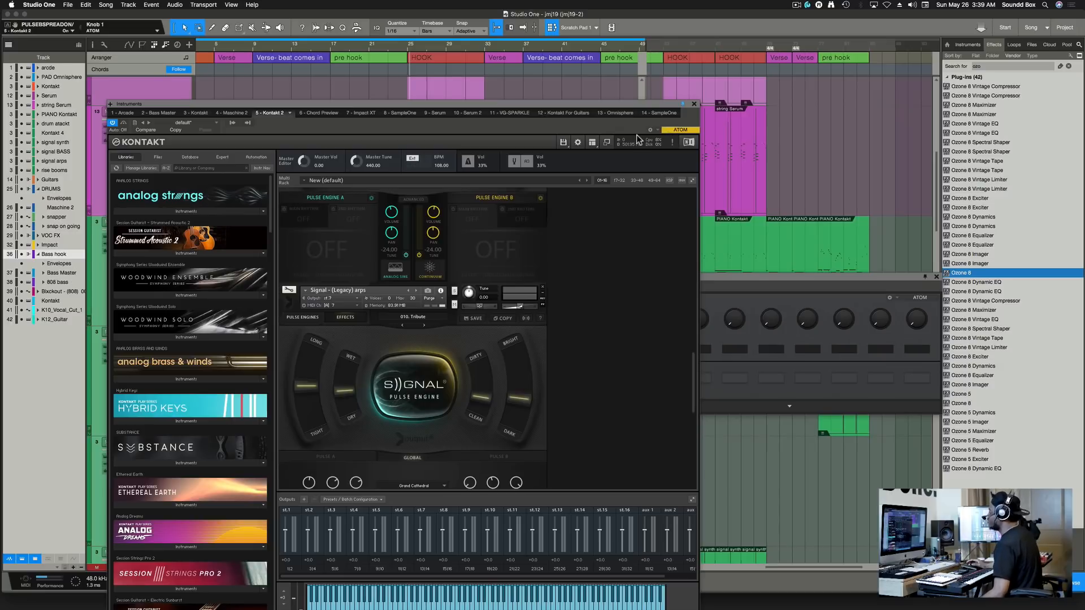
Close the Kontakt instrument window with its X button.
{"action": "left_click", "coordinate": [694, 105]}
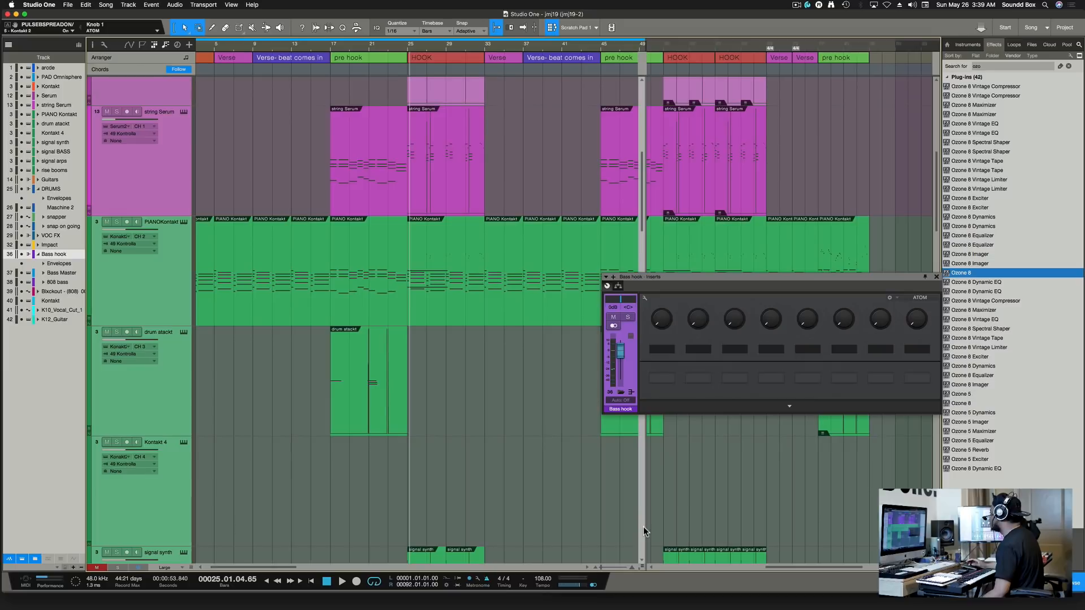
Toggle Scratch Pad 1 off and back on, then select and record-arm the PIANO Kontakt track.
{"action": "left_click", "coordinate": [574, 29]}
{"action": "left_click", "coordinate": [549, 28]}
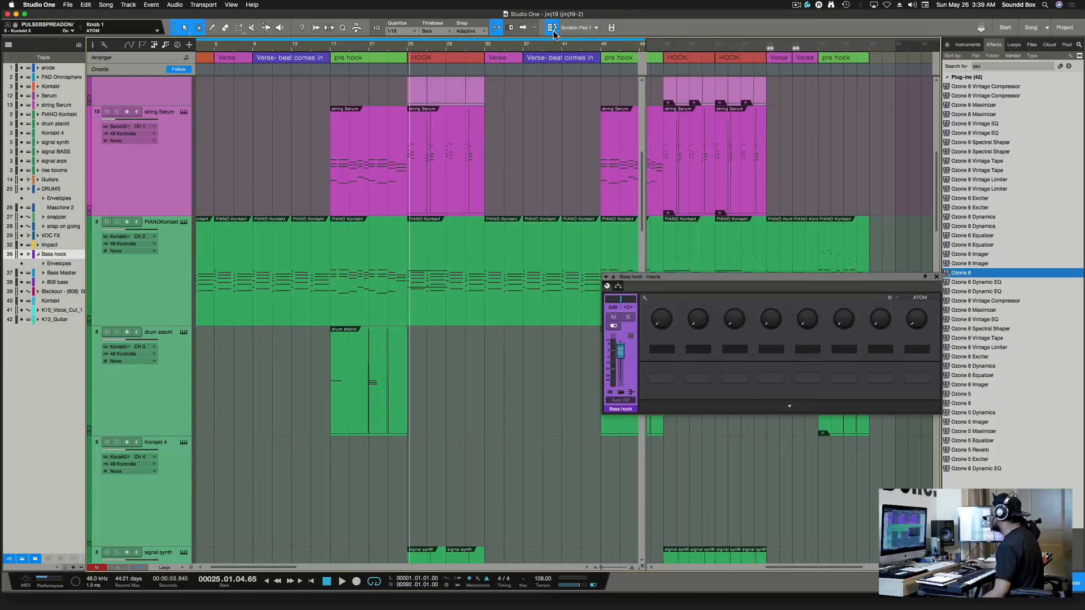
{"action": "left_click", "coordinate": [552, 28]}
{"action": "left_click", "coordinate": [552, 29]}
{"action": "left_click", "coordinate": [552, 29]}
{"action": "left_click", "coordinate": [552, 29]}
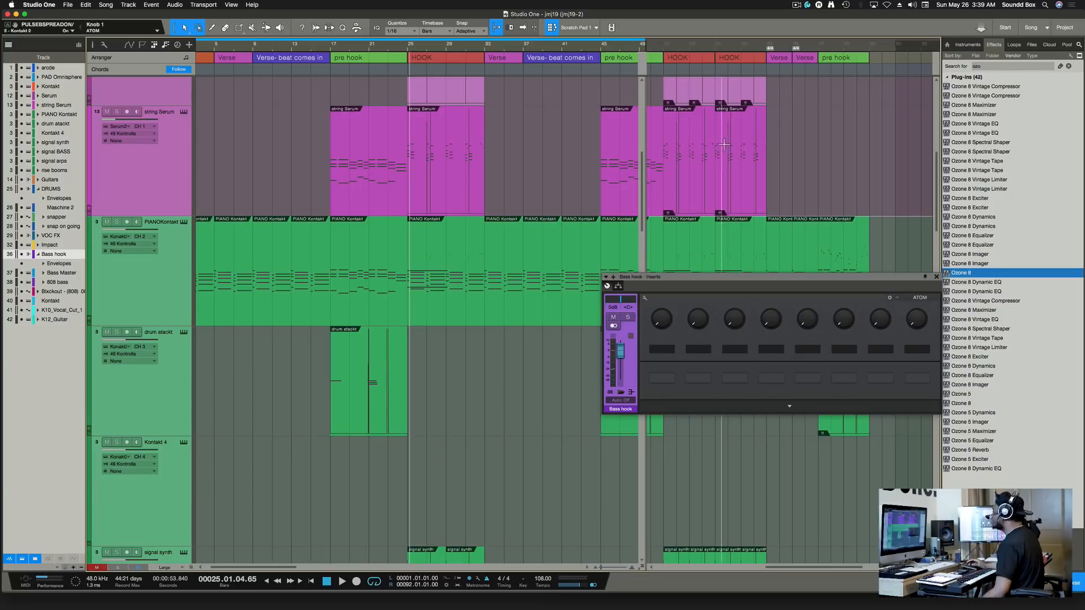
{"action": "left_click", "coordinate": [267, 253]}
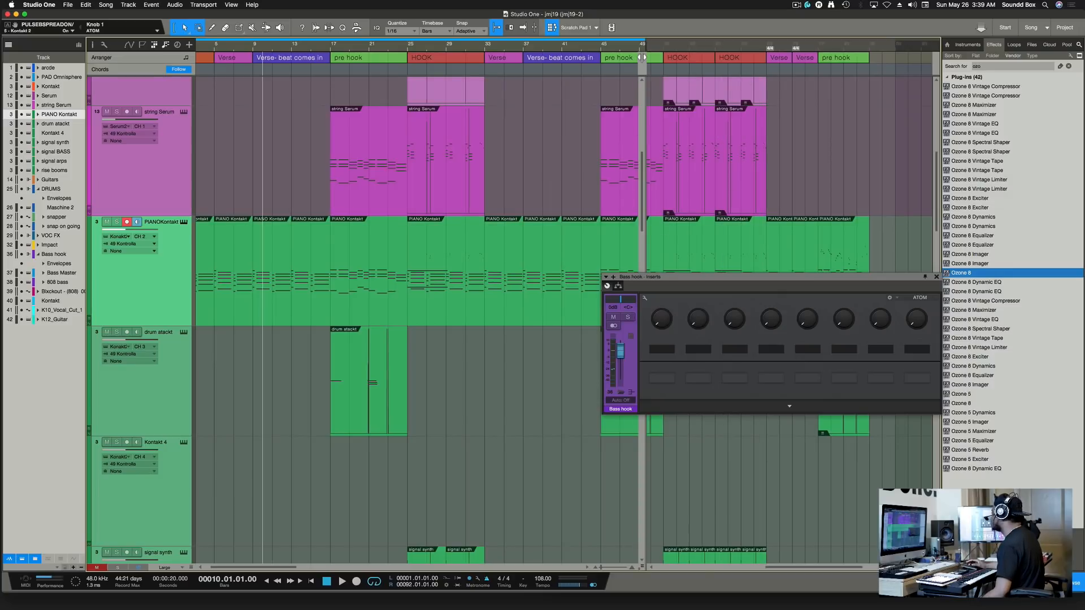
Widen the scratch pad pane, scroll through the tracks, and delete the current selection.
{"action": "left_click_drag", "start_coordinate": [642, 60], "coordinate": [418, 97]}
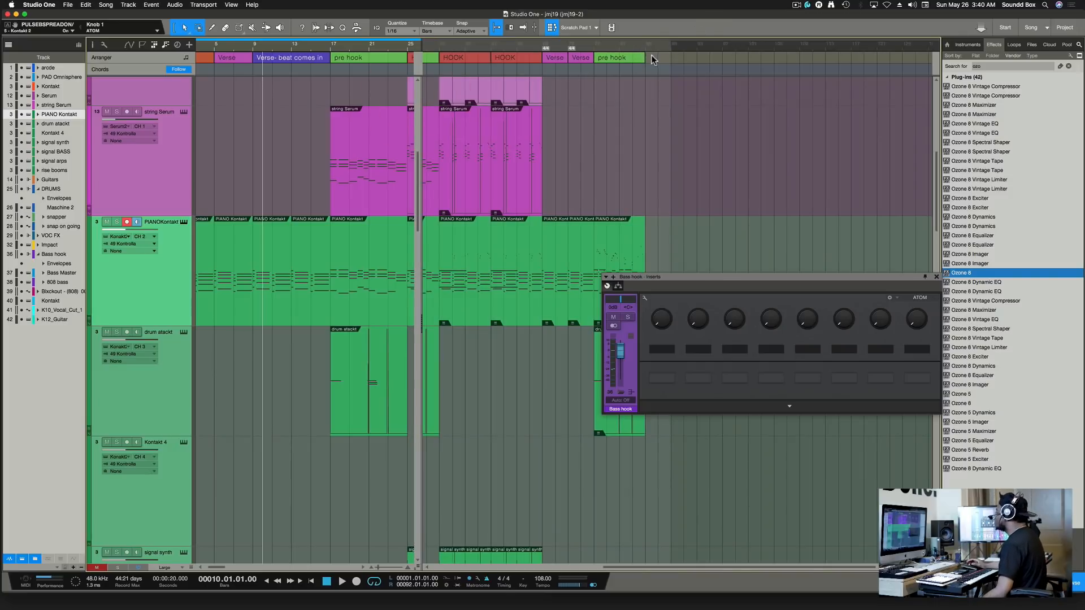
{"action": "scroll", "coordinate": [605, 104], "scroll_direction": "up", "scroll_amount": 5}
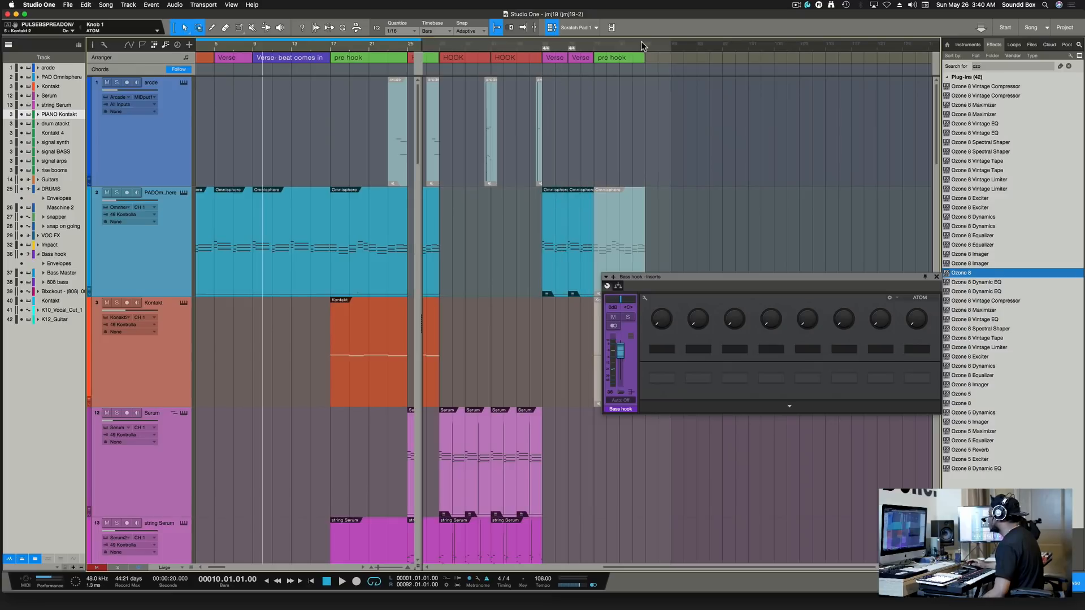
{"action": "scroll", "coordinate": [598, 175], "scroll_direction": "down", "scroll_amount": 3}
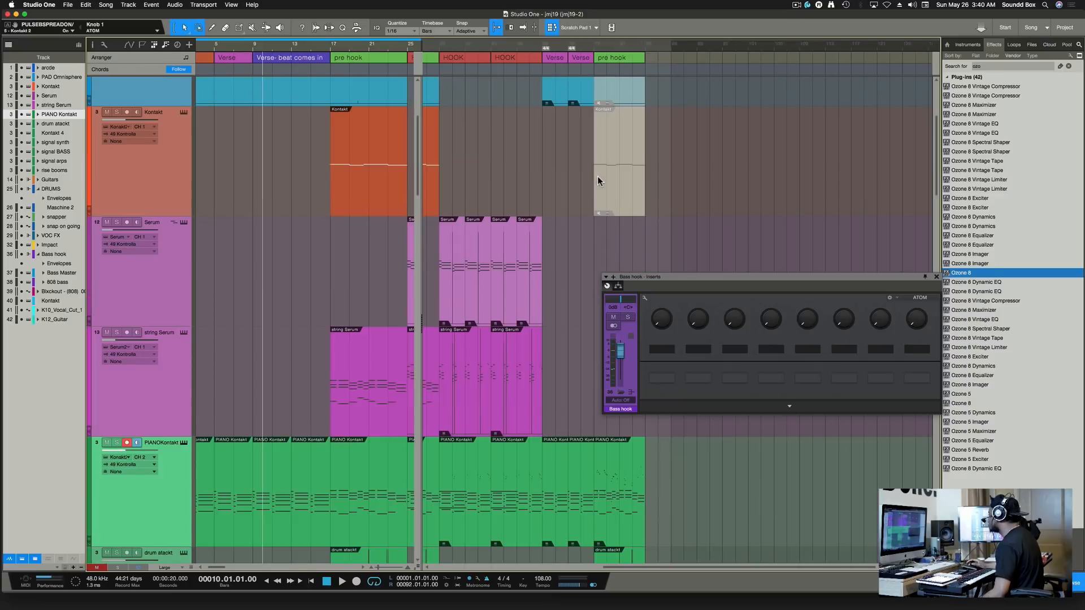
{"action": "scroll", "coordinate": [599, 181], "scroll_direction": "up", "scroll_amount": 3}
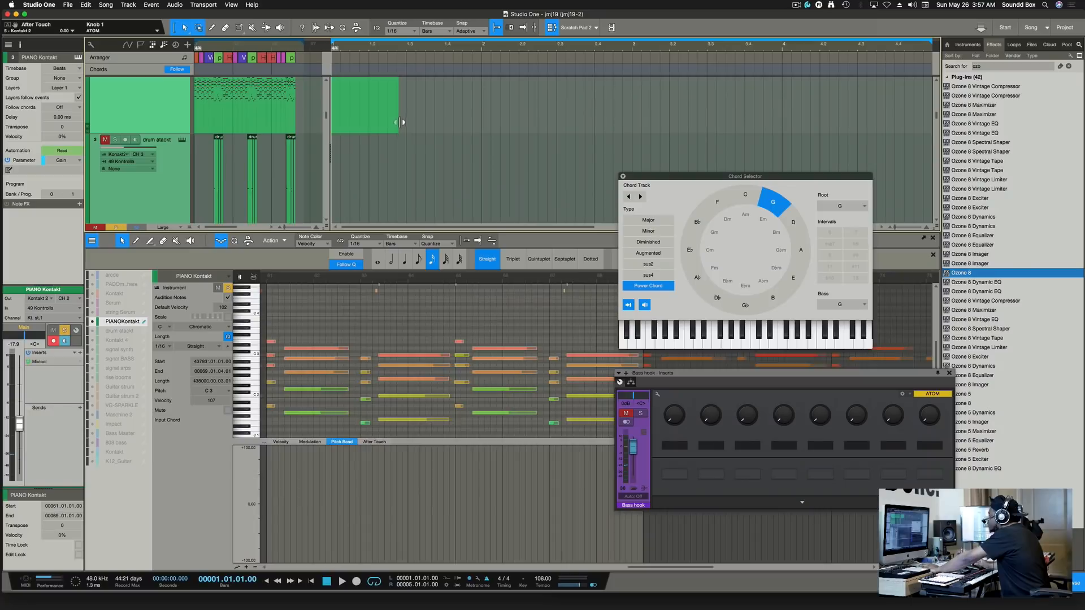
{"action": "key", "text": "Delete"}
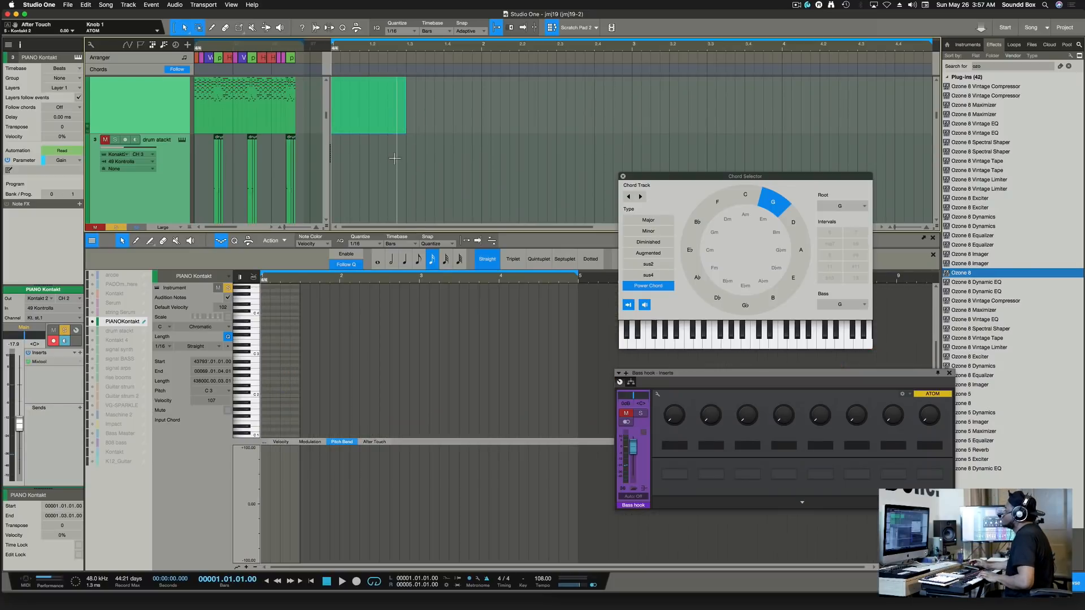
Draw A#3, G3 and E3 notes at the bar start, then delete them.
{"action": "left_click", "coordinate": [264, 319]}
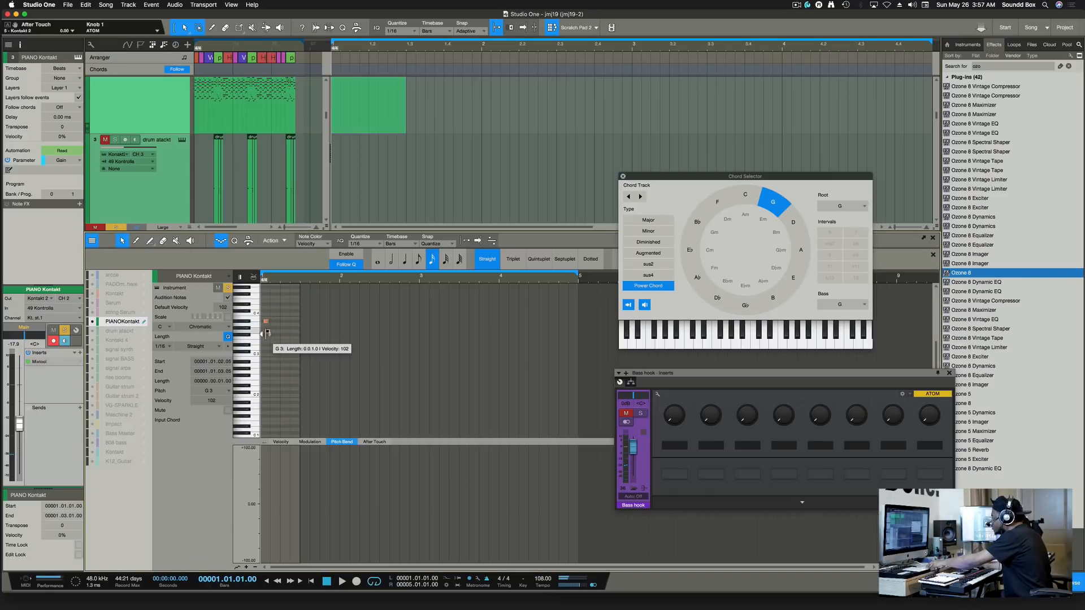
{"action": "left_click", "coordinate": [268, 331]}
{"action": "left_click", "coordinate": [268, 341]}
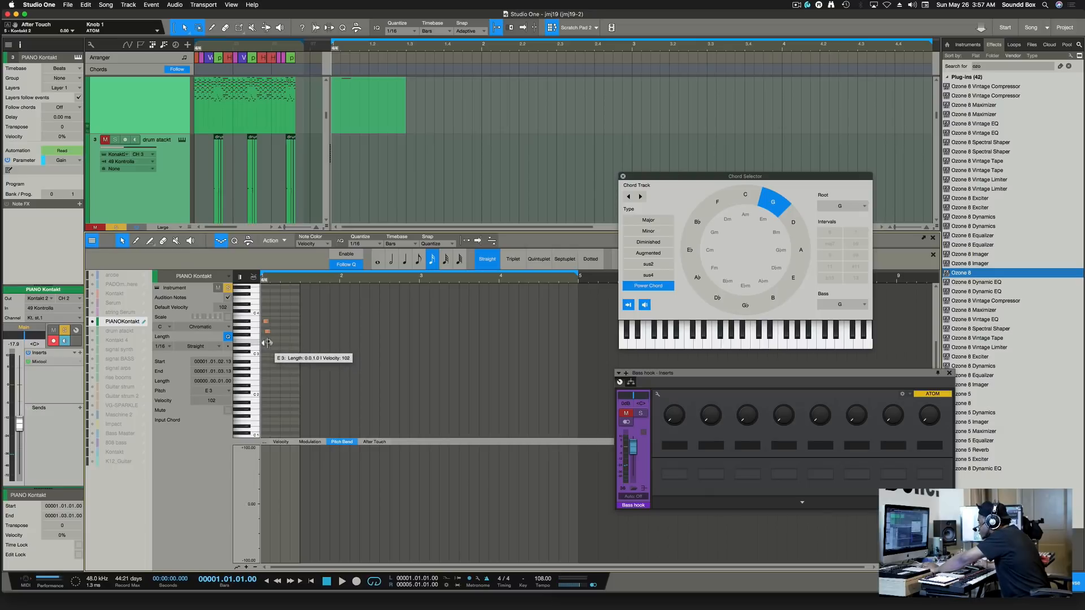
{"action": "left_click_drag", "start_coordinate": [272, 349], "coordinate": [263, 308]}
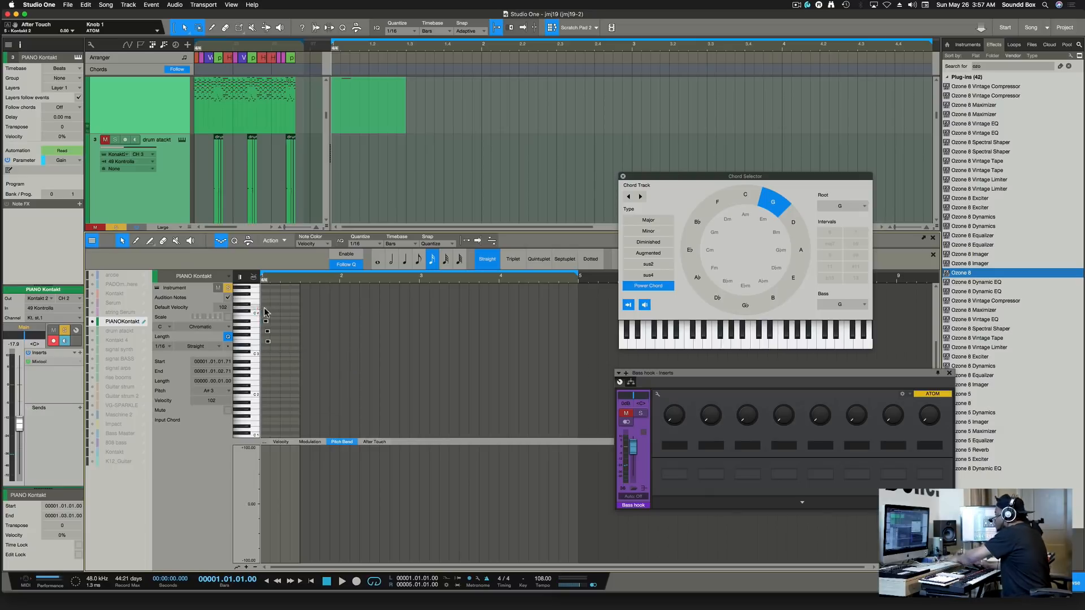
{"action": "key", "text": "Delete"}
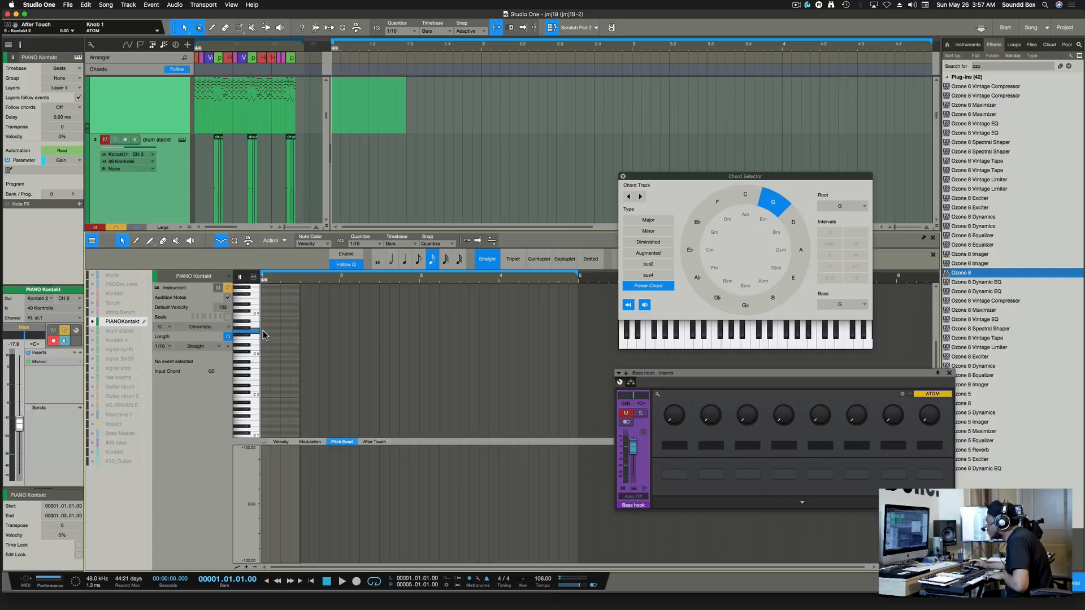
Add a three-note chord at bar 1, lower one note to D4, and quantize.
{"action": "double_click", "coordinate": [264, 332]}
{"action": "left_click", "coordinate": [264, 319]}
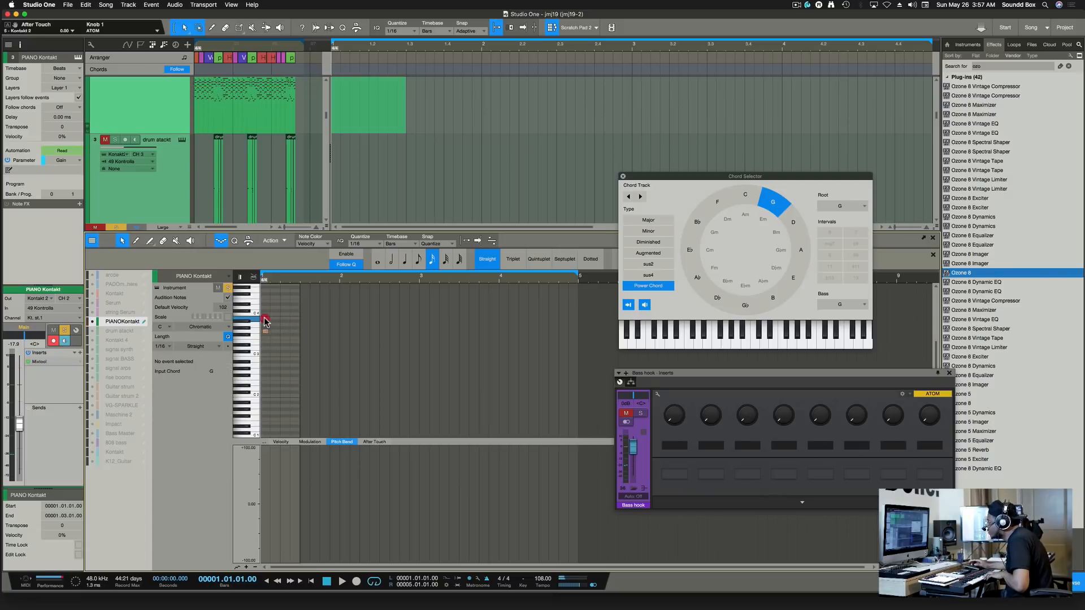
{"action": "double_click", "coordinate": [265, 318]}
{"action": "double_click", "coordinate": [267, 305]}
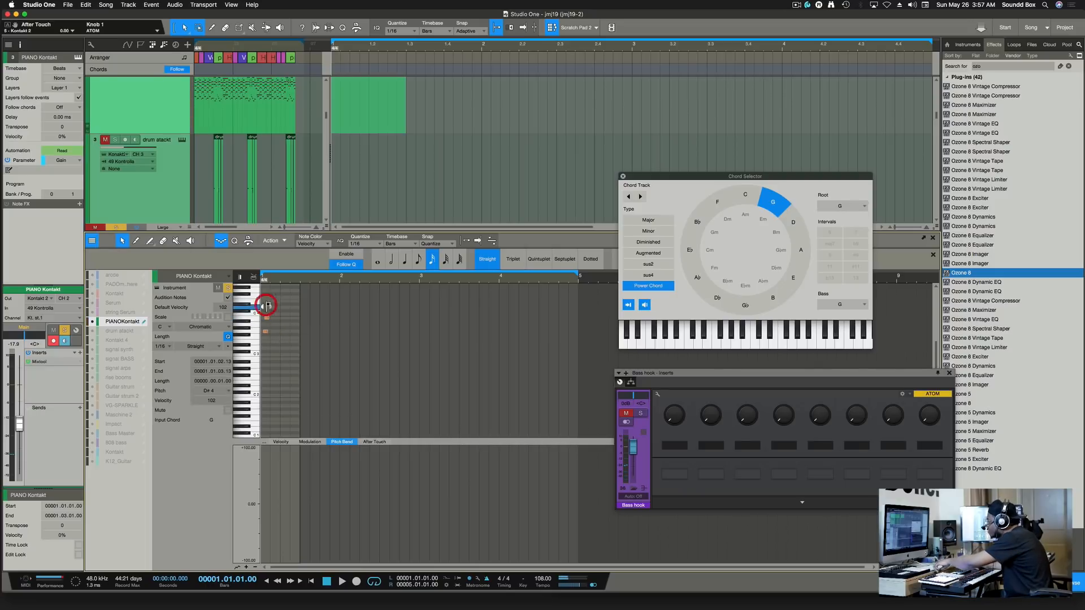
{"action": "mouse_move", "coordinate": [267, 306]}
{"action": "left_mouse_down"}
{"action": "mouse_move", "coordinate": [262, 317]}
{"action": "mouse_move", "coordinate": [259, 301]}
{"action": "left_mouse_up"}
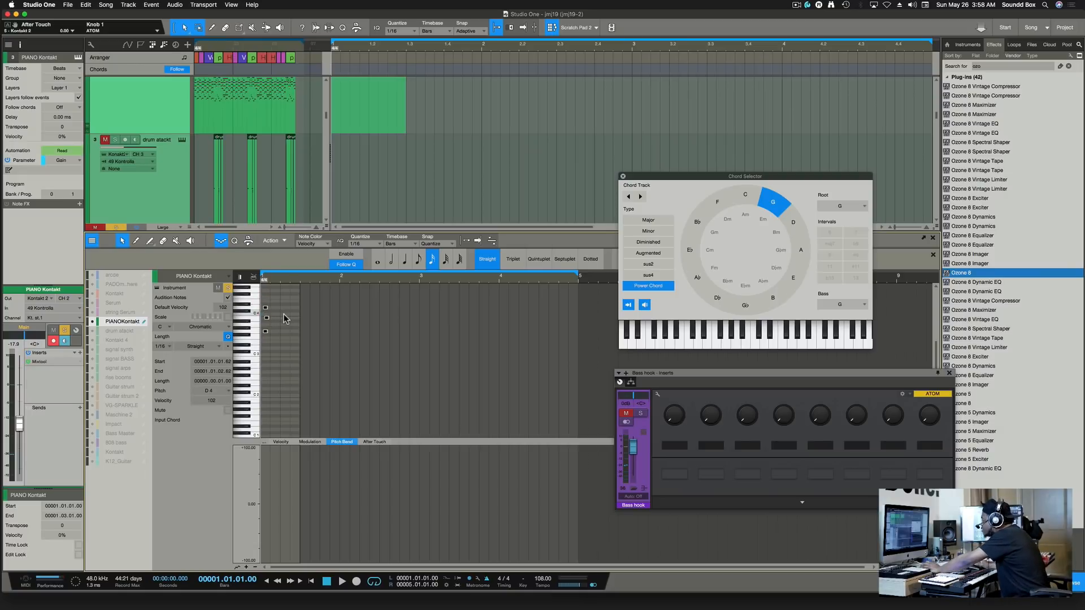
{"action": "key", "text": "q"}
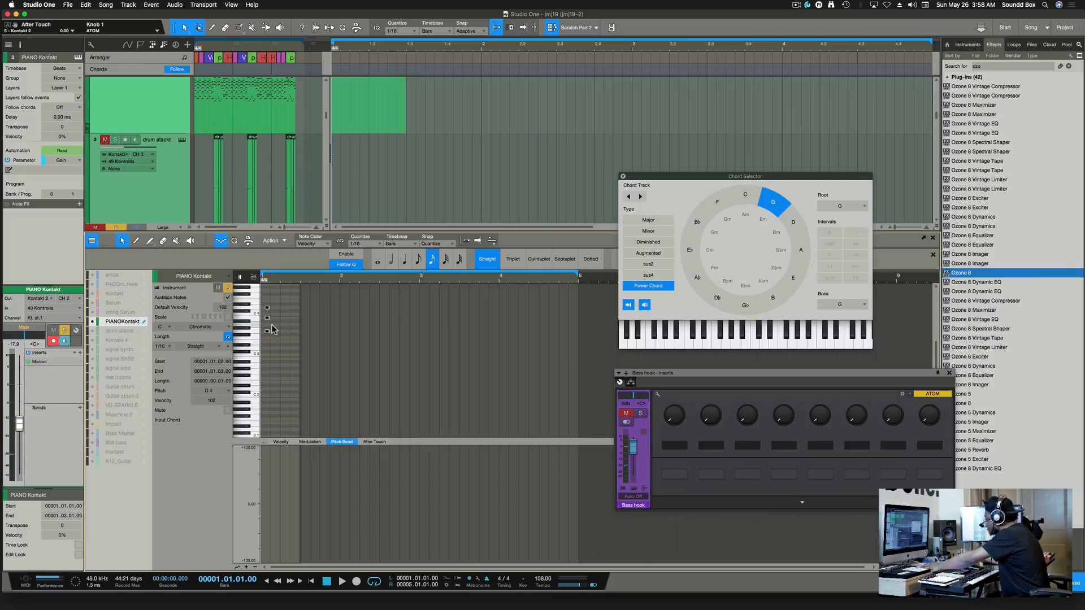
Zoom in and stretch the three chord notes to about one beat each.
{"action": "key", "text": "e"}
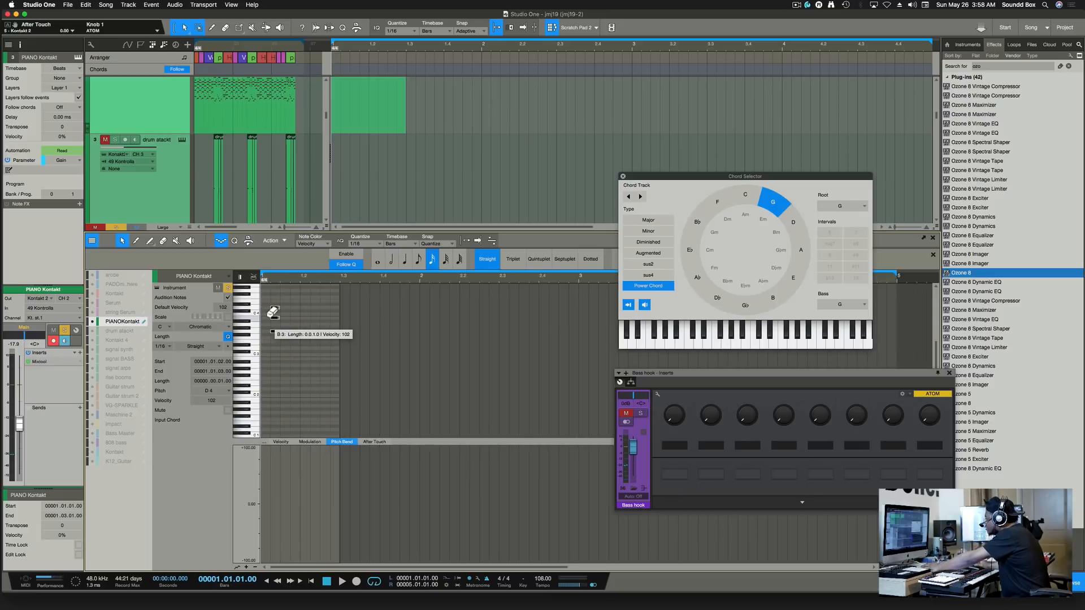
{"action": "key", "text": "e"}
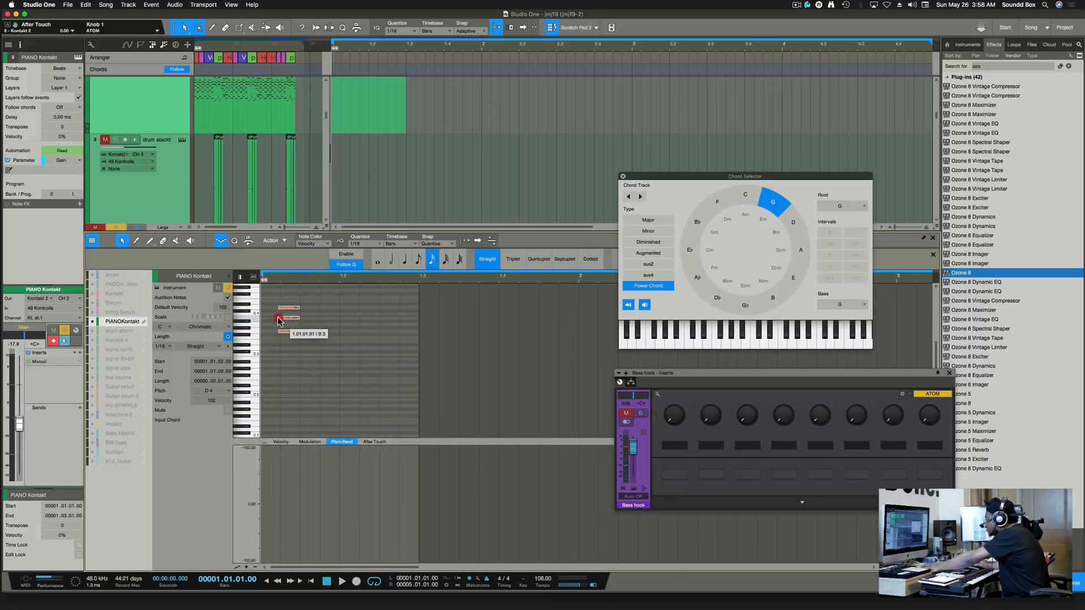
{"action": "left_click_drag", "start_coordinate": [278, 320], "coordinate": [339, 322]}
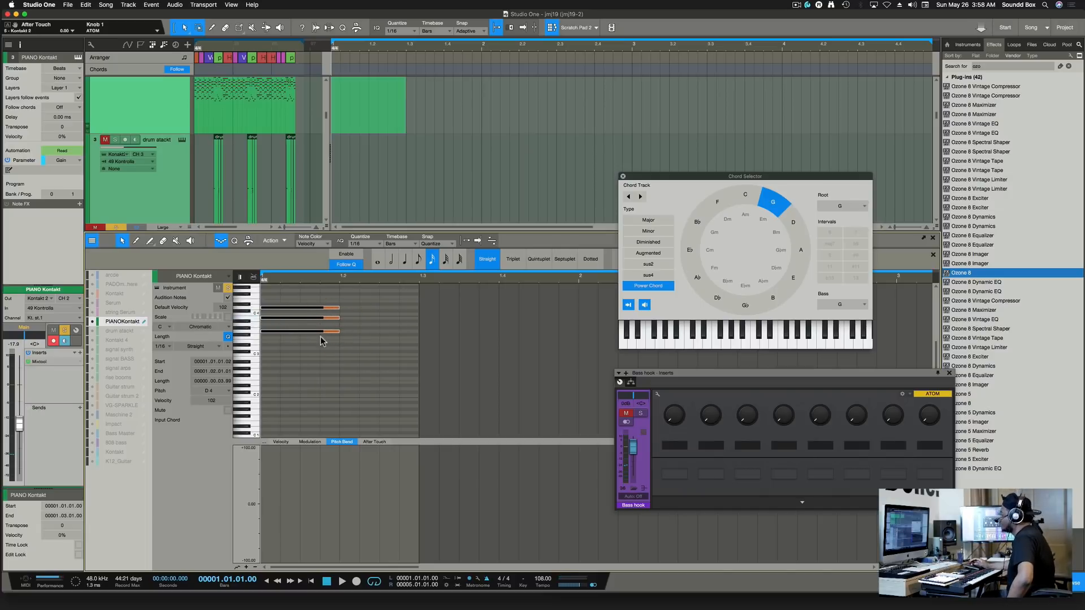
{"action": "left_click", "coordinate": [343, 351]}
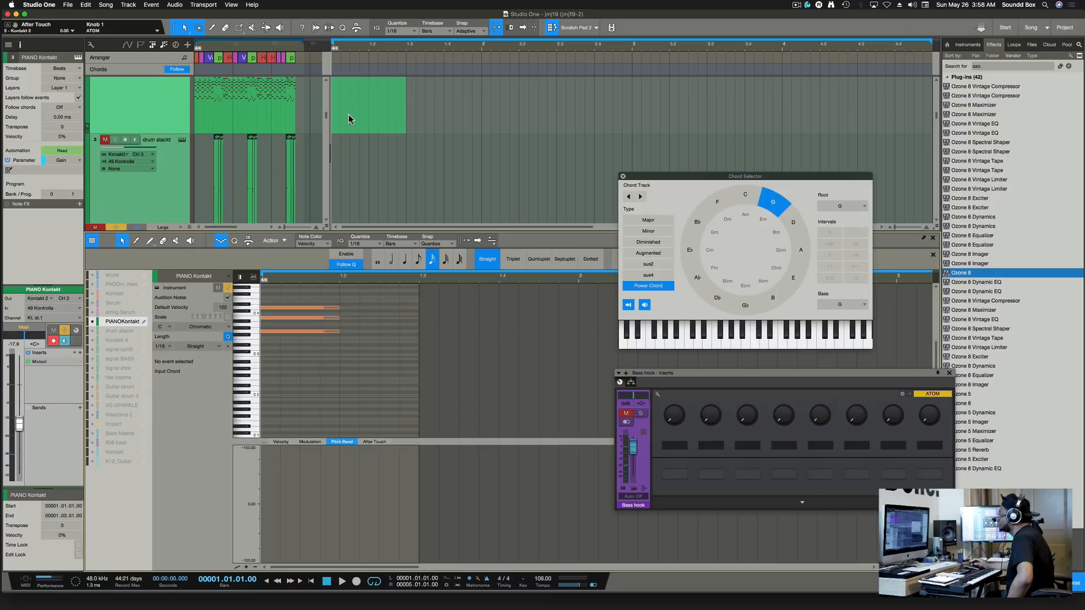
Duplicate the PIANO Kontakt part so its chord repeats four times along the timeline.
{"action": "scroll", "coordinate": [350, 119], "scroll_direction": "up", "scroll_amount": 3}
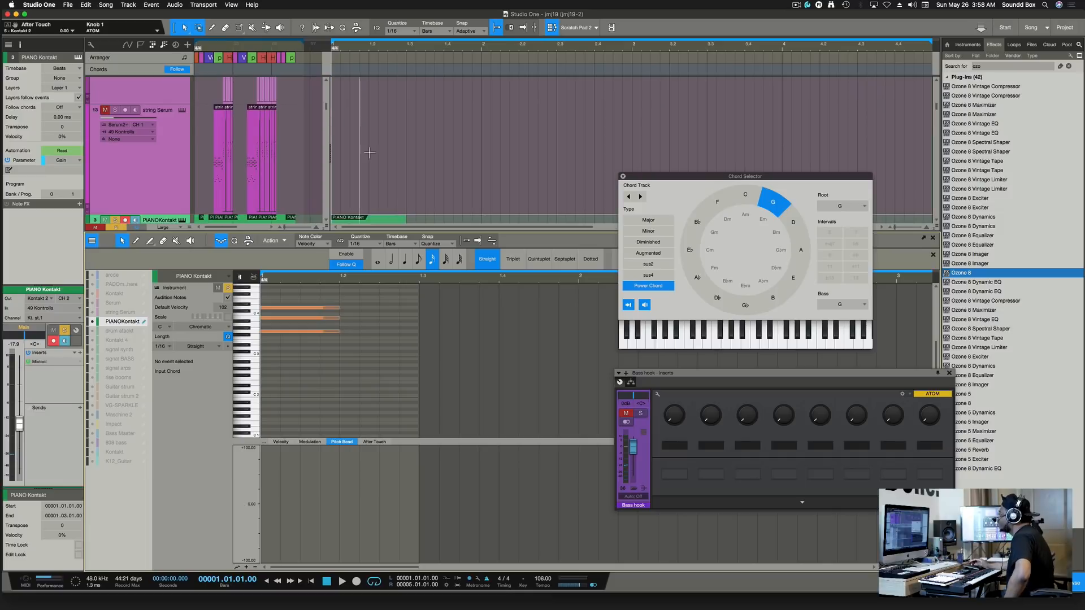
{"action": "scroll", "coordinate": [415, 186], "scroll_direction": "down", "scroll_amount": 3}
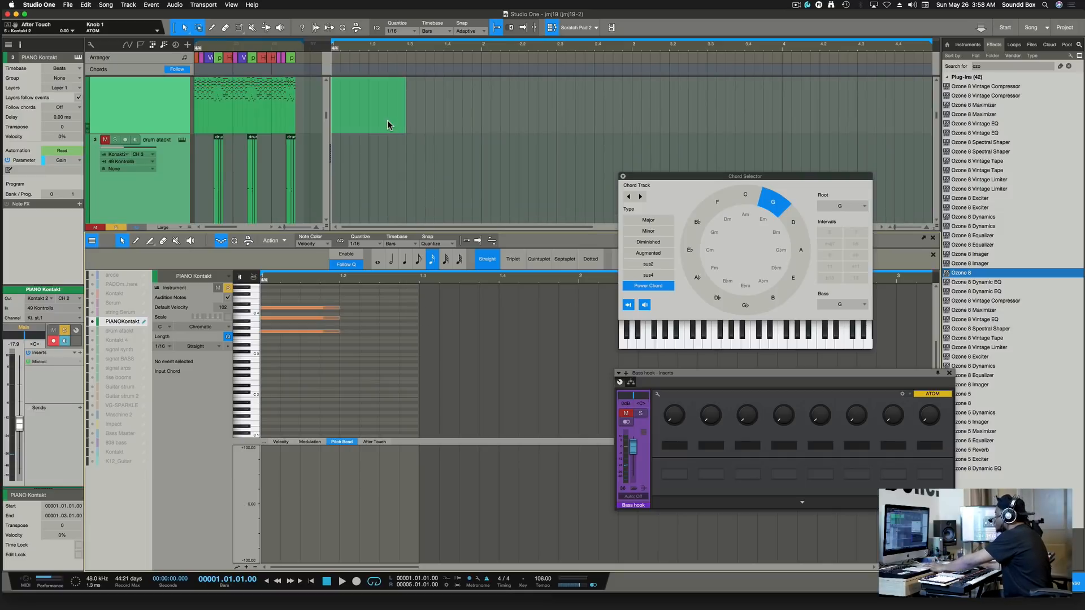
{"action": "key", "text": "d"}
{"action": "key", "text": "d"}
{"action": "key", "text": "d"}
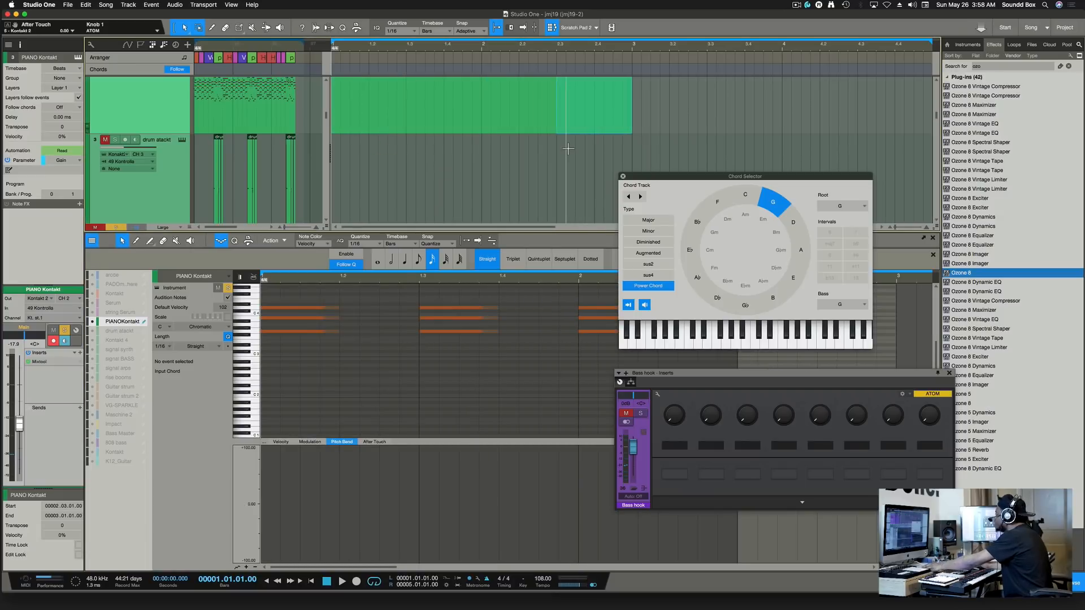
Save the song and move the Chord Selector window aside.
{"action": "scroll", "coordinate": [574, 148], "scroll_direction": "up", "scroll_amount": 3}
{"action": "scroll", "coordinate": [588, 158], "scroll_direction": "down", "scroll_amount": 3}
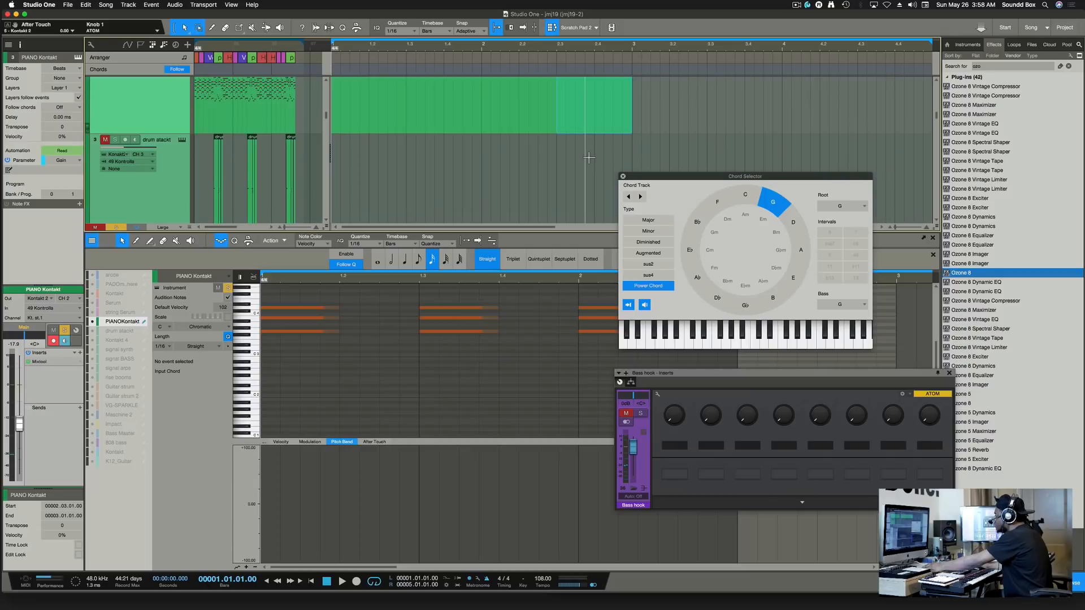
{"action": "key", "text": "super+s"}
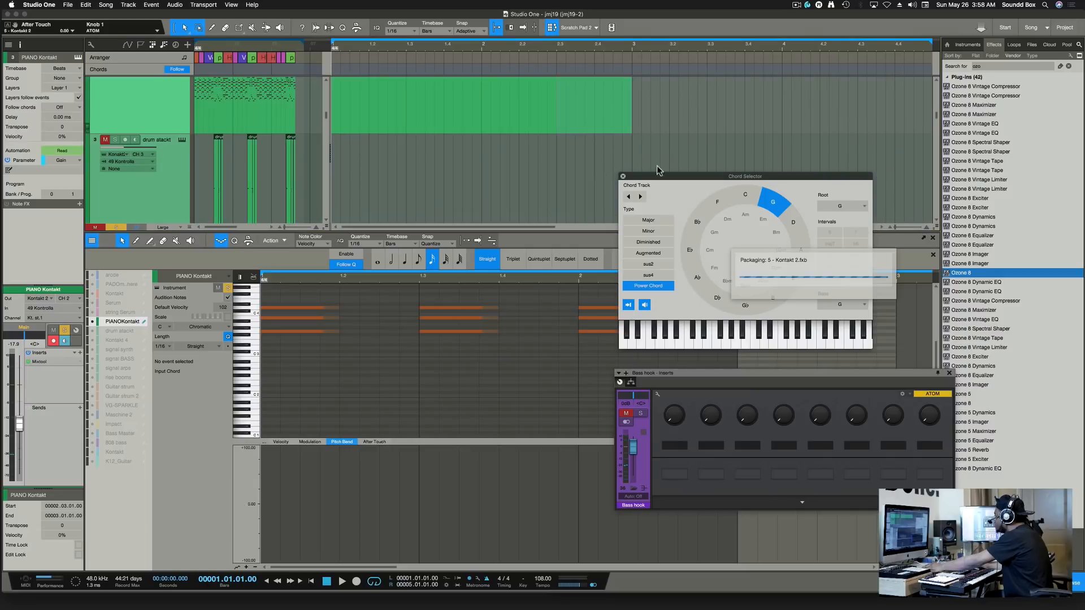
{"action": "left_click_drag", "start_coordinate": [648, 174], "coordinate": [766, 113]}
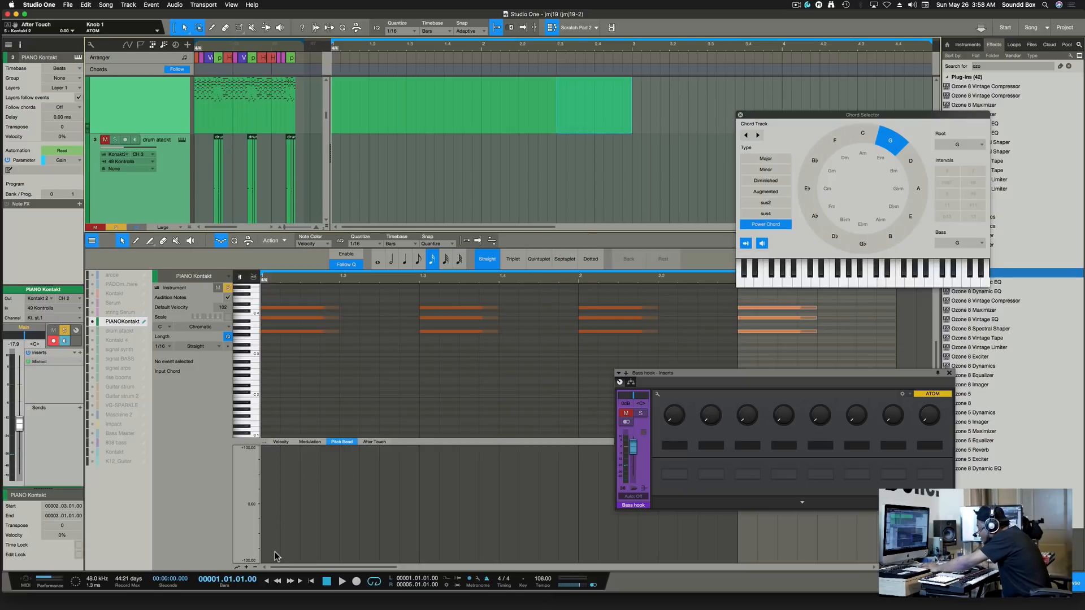
Hide the Pitch Bend lane, lower the arrange/editor divider, and show the editor's Macro commands.
{"action": "left_click", "coordinate": [238, 567]}
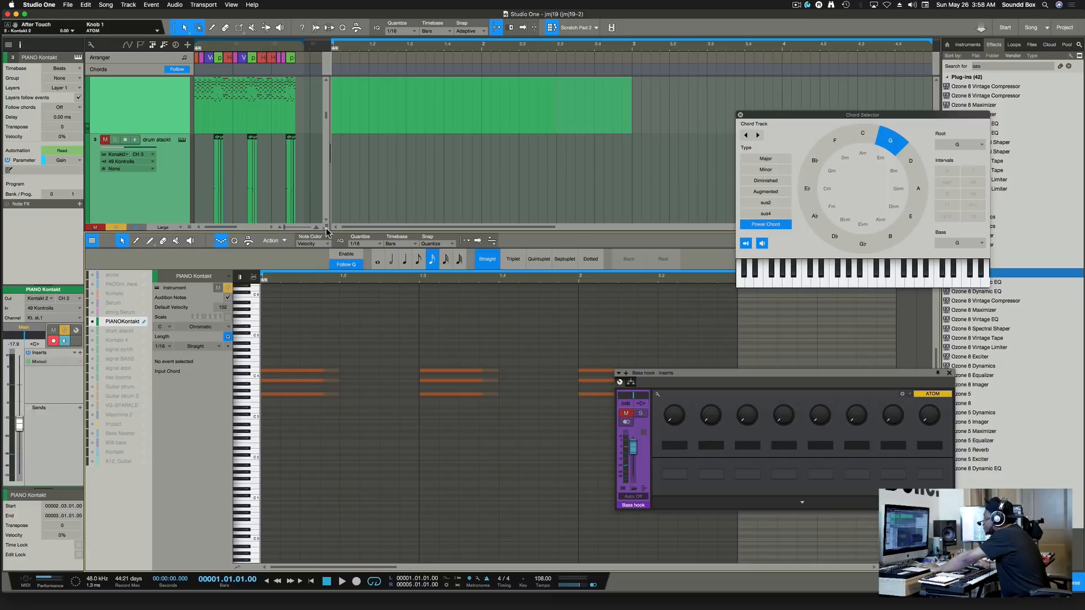
{"action": "left_click_drag", "start_coordinate": [326, 231], "coordinate": [337, 303]}
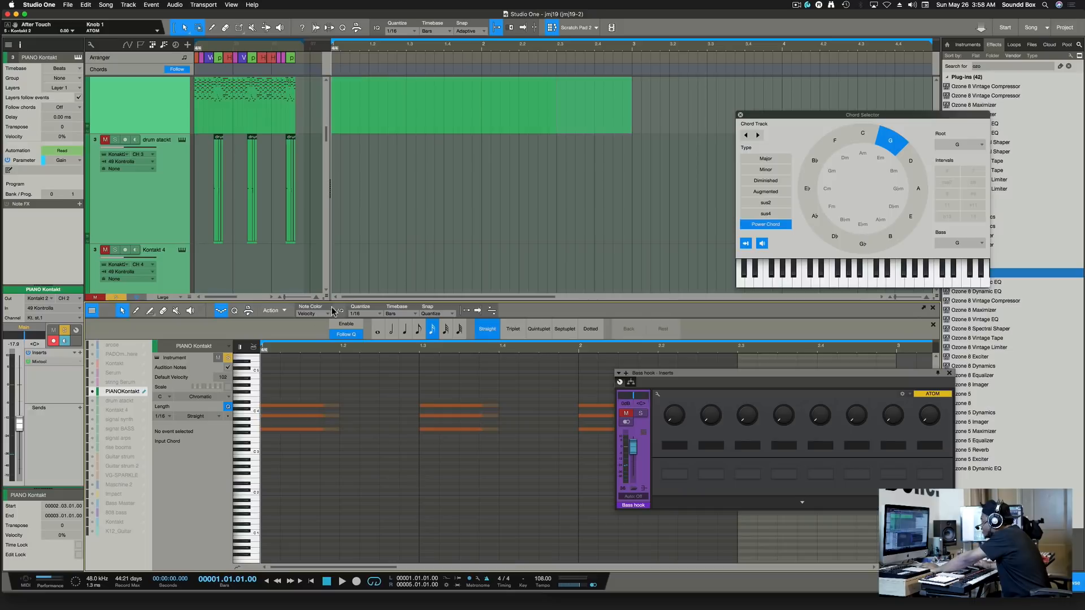
{"action": "left_click", "coordinate": [248, 310]}
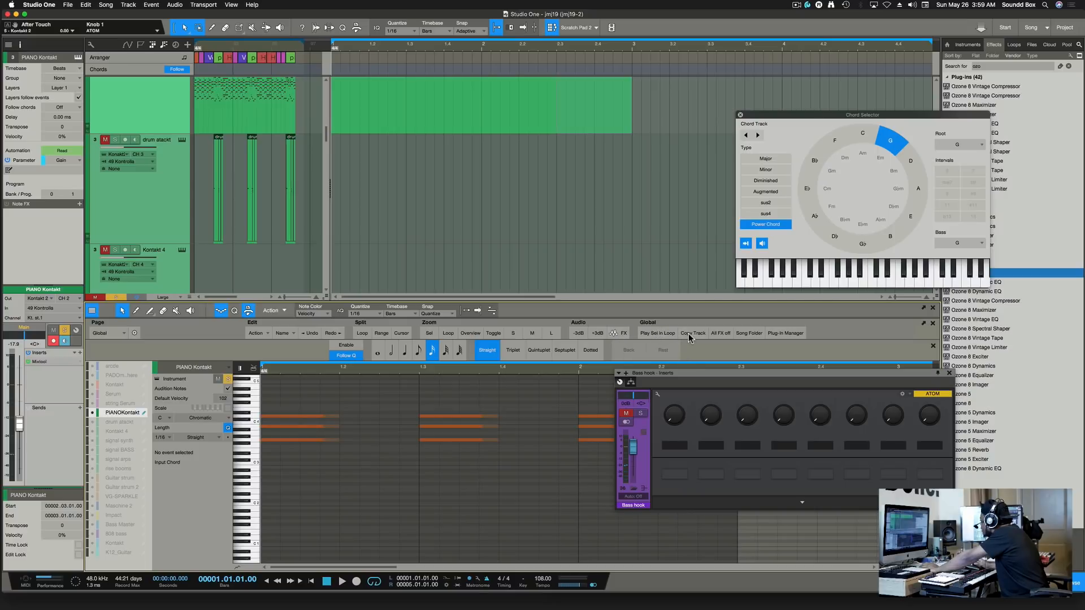
Open and close the Plug-in Manager, clear the browser search, and return to the browser home.
{"action": "left_click", "coordinate": [785, 333]}
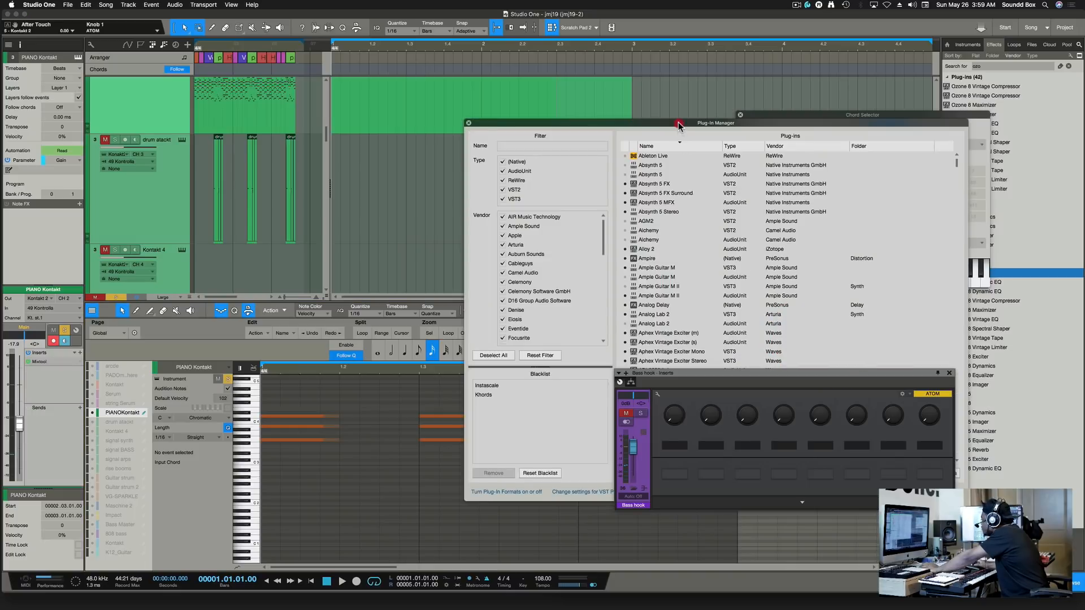
{"action": "left_click_drag", "start_coordinate": [676, 124], "coordinate": [314, 69]}
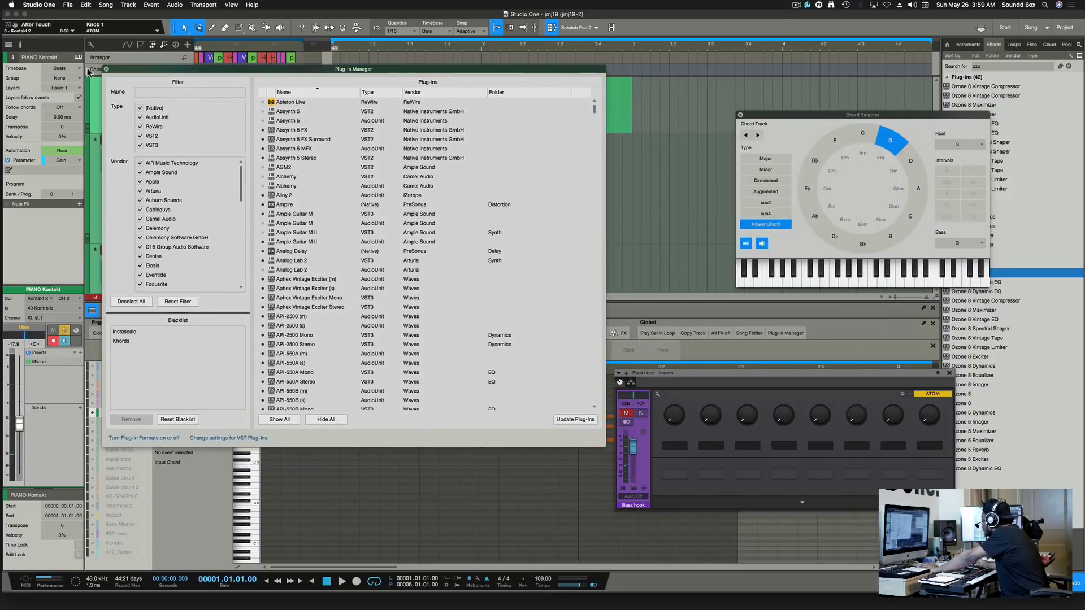
{"action": "left_click", "coordinate": [106, 69]}
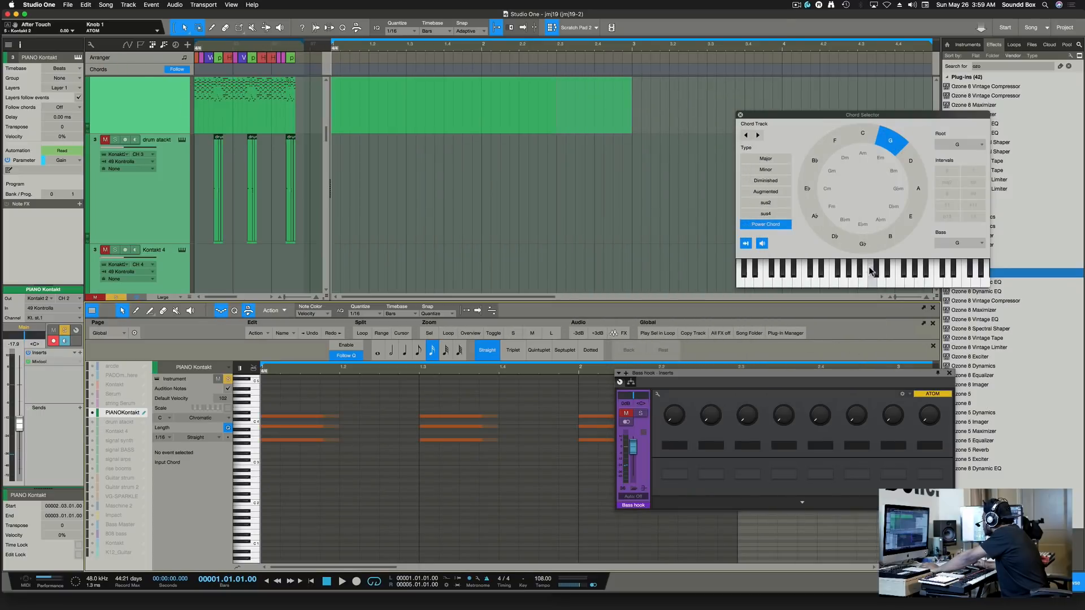
{"action": "left_click_drag", "start_coordinate": [948, 119], "coordinate": [862, 111]}
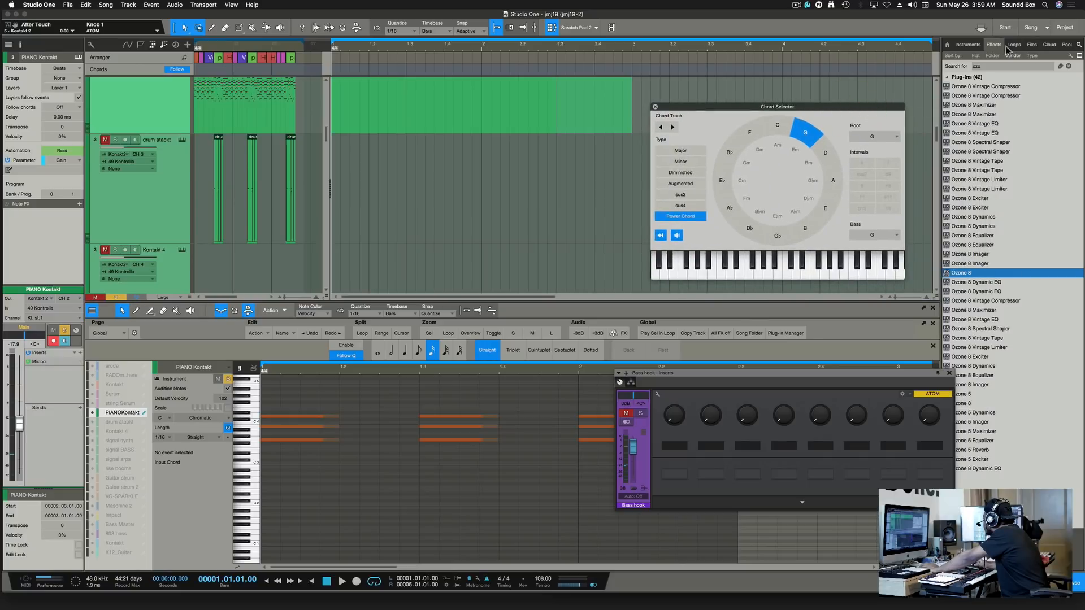
{"action": "left_click", "coordinate": [1070, 67]}
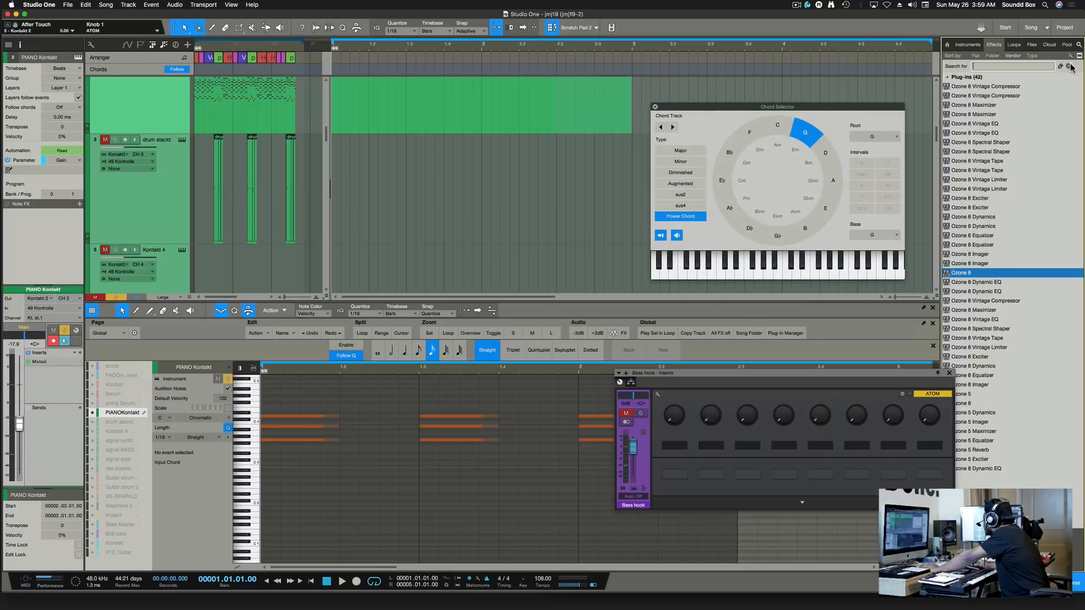
{"action": "left_click", "coordinate": [969, 45]}
{"action": "left_click", "coordinate": [947, 46]}
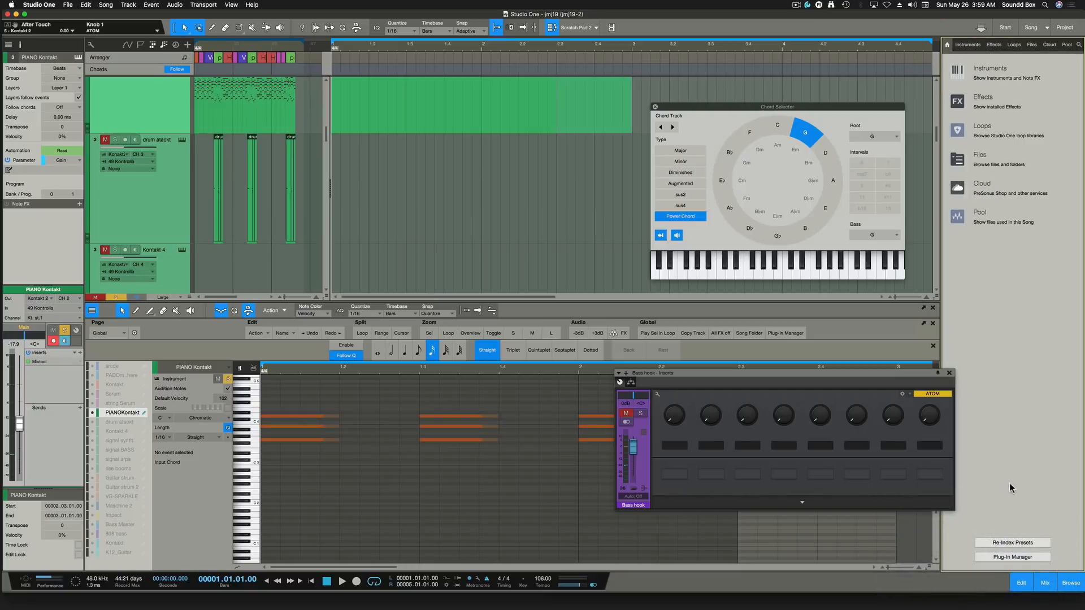
Review the Plug-in Manager list again, then switch the browser to the Effects tab.
{"action": "left_click", "coordinate": [1008, 557]}
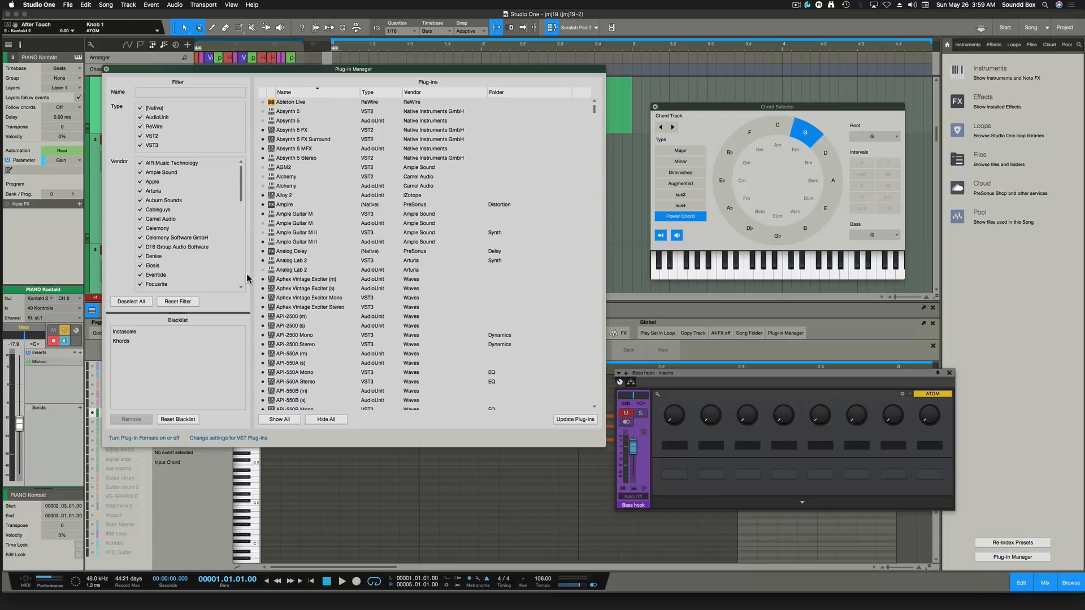
{"action": "scroll", "coordinate": [326, 214], "scroll_direction": "down", "scroll_amount": 15}
{"action": "scroll", "coordinate": [325, 205], "scroll_direction": "up", "scroll_amount": 15}
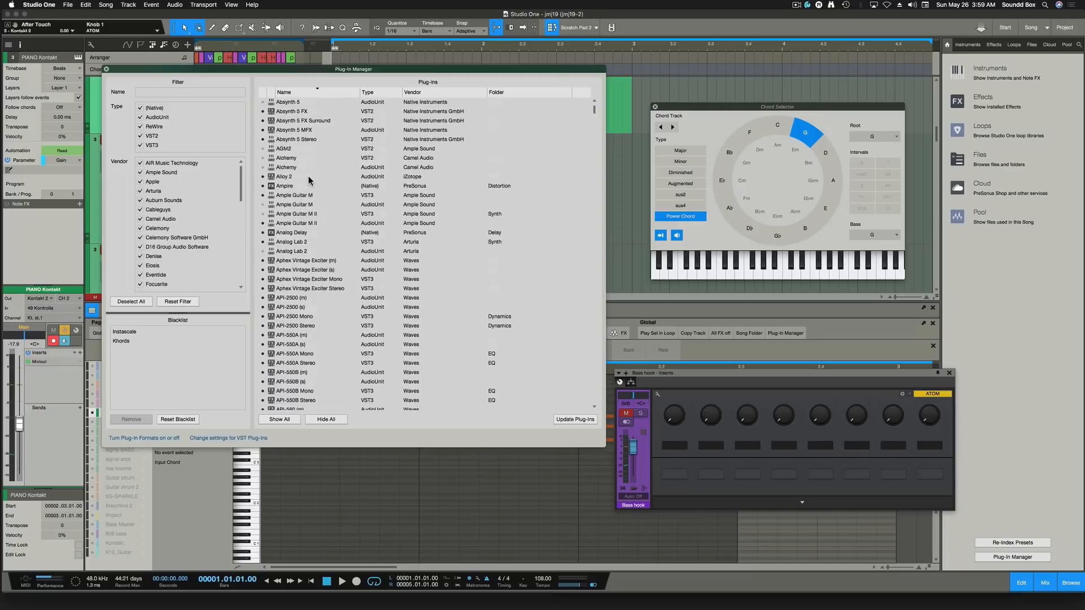
{"action": "scroll", "coordinate": [297, 167], "scroll_direction": "up", "scroll_amount": 2}
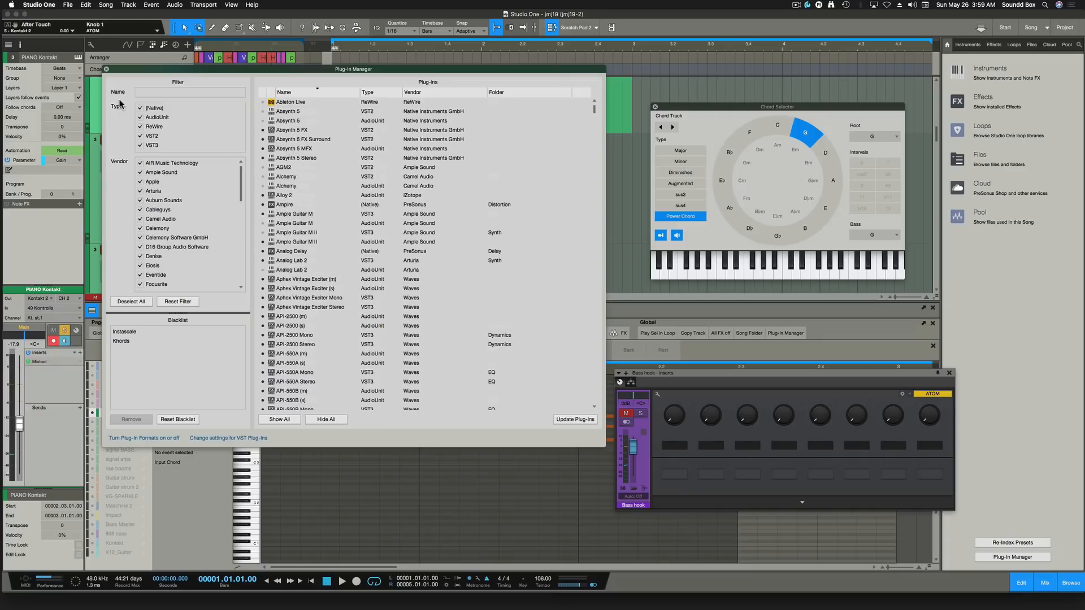
{"action": "left_click", "coordinate": [106, 70]}
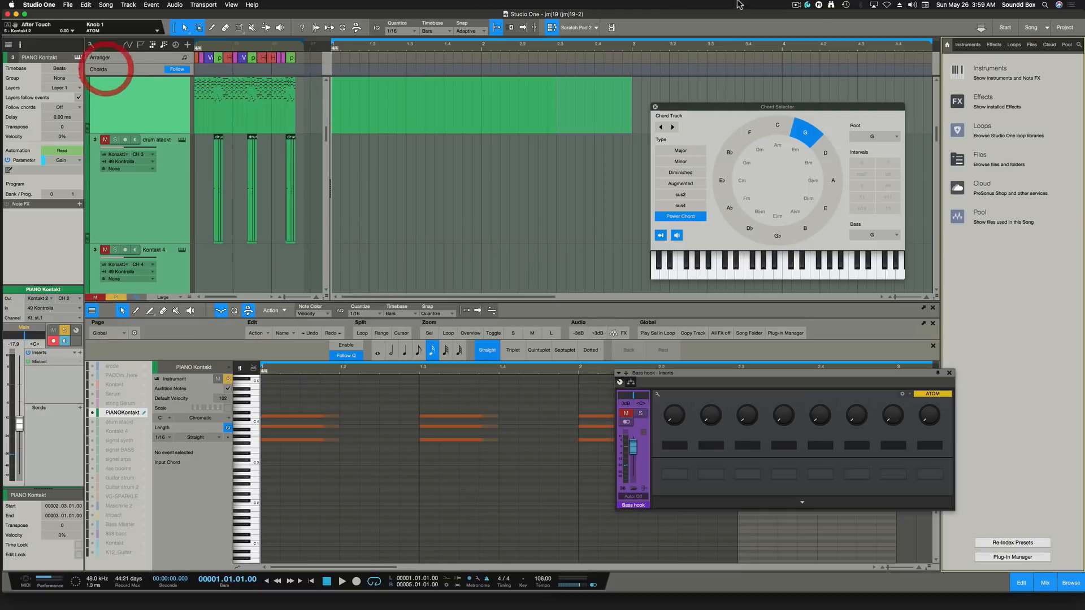
{"action": "left_click", "coordinate": [995, 44]}
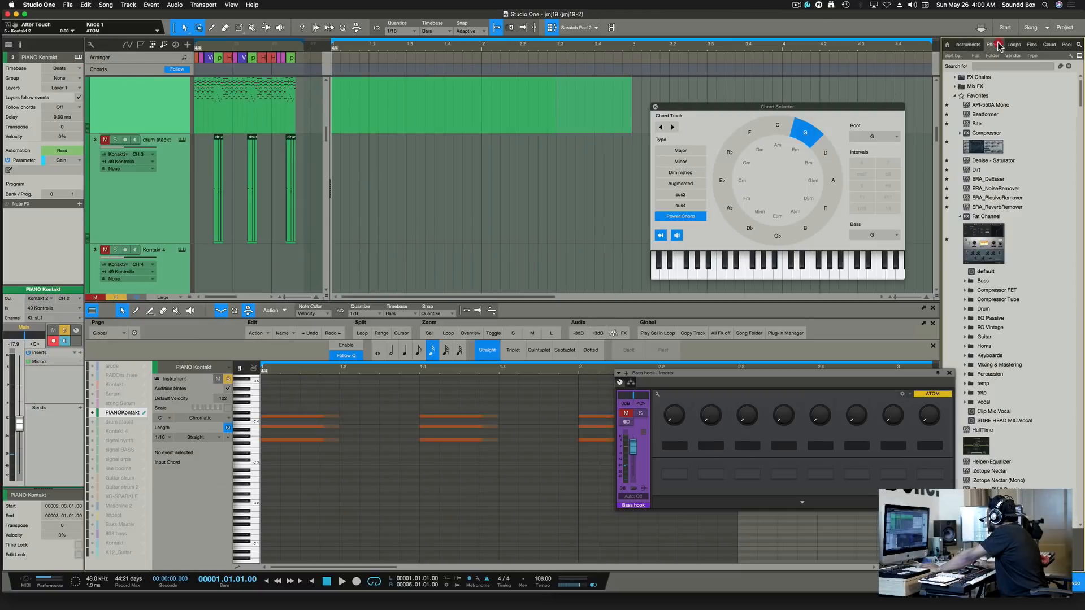
Select API-550A Mono in the effects favourites and visibility editing view.
{"action": "left_click", "coordinate": [1071, 57]}
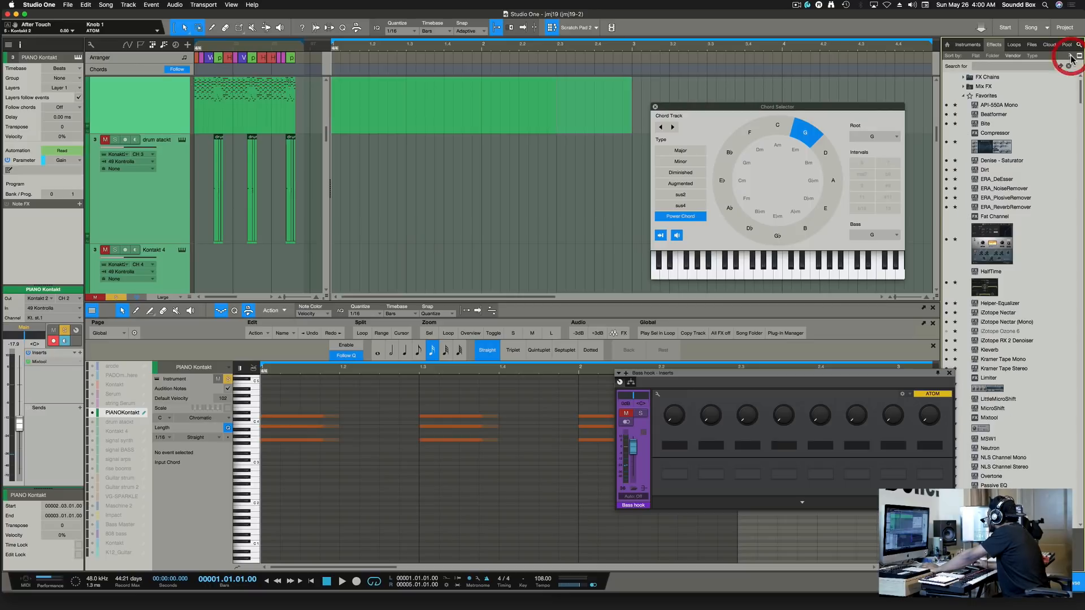
{"action": "left_click", "coordinate": [947, 106]}
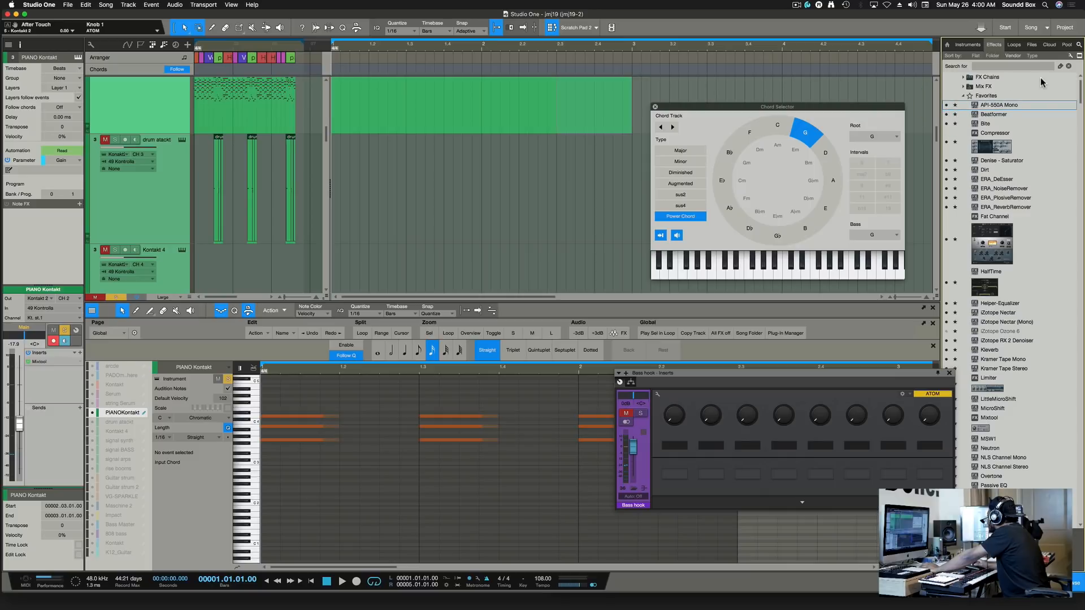
{"action": "left_click", "coordinate": [1070, 56]}
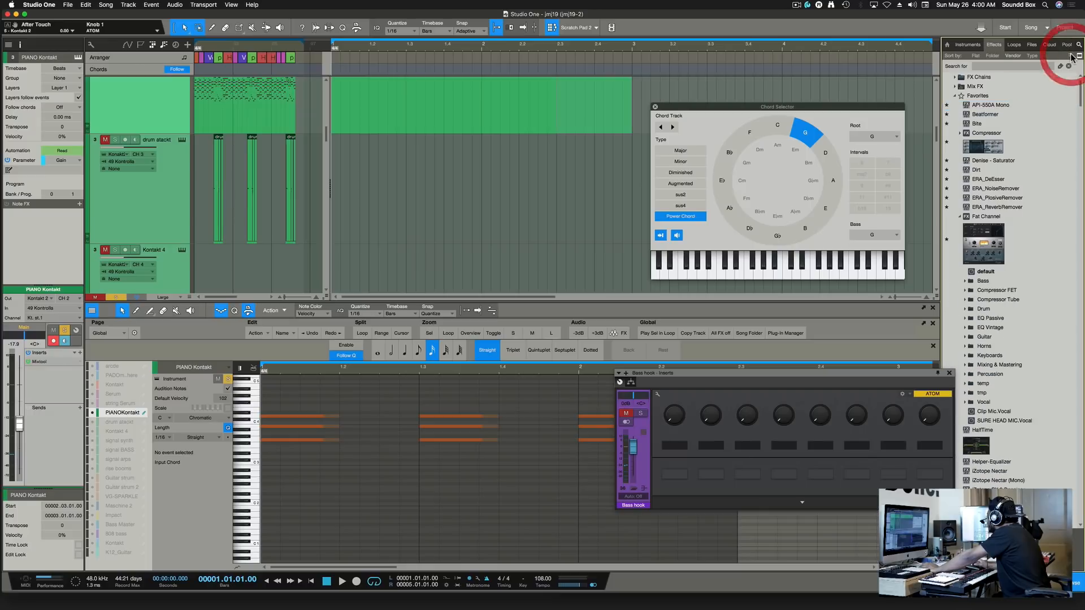
Mark API-550A Mono as a Favorite, then select the first section of the piano part.
{"action": "right_click", "coordinate": [1003, 107]}
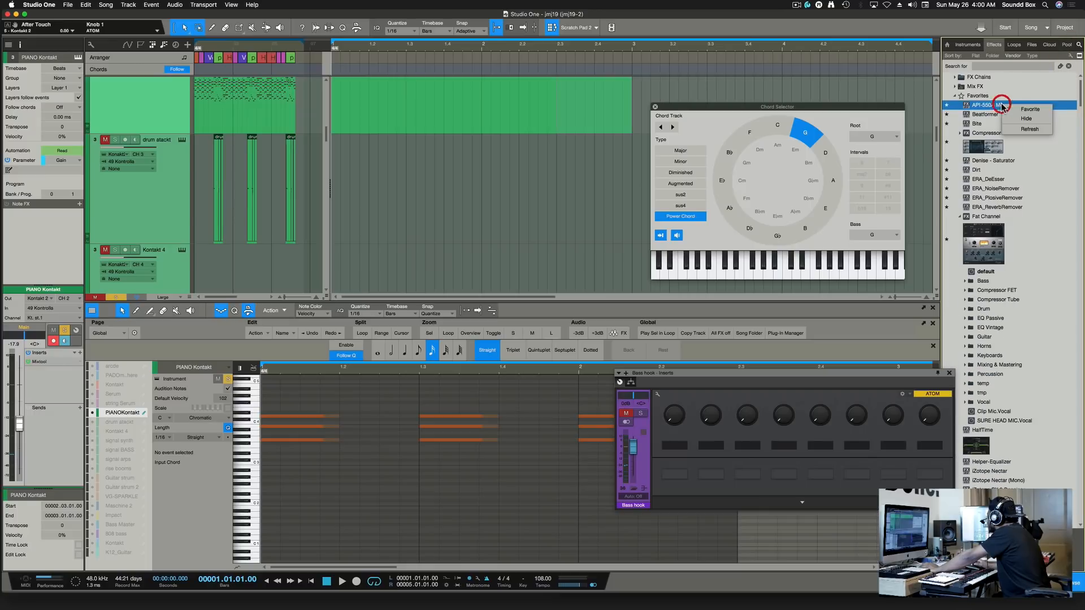
{"action": "left_click", "coordinate": [1008, 110]}
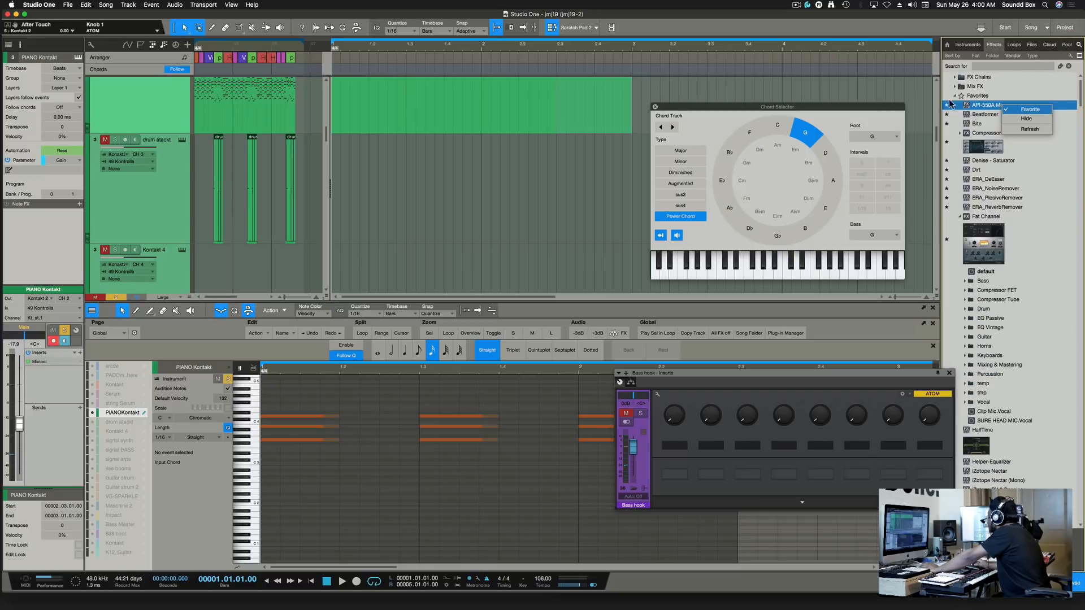
{"action": "left_click", "coordinate": [916, 103]}
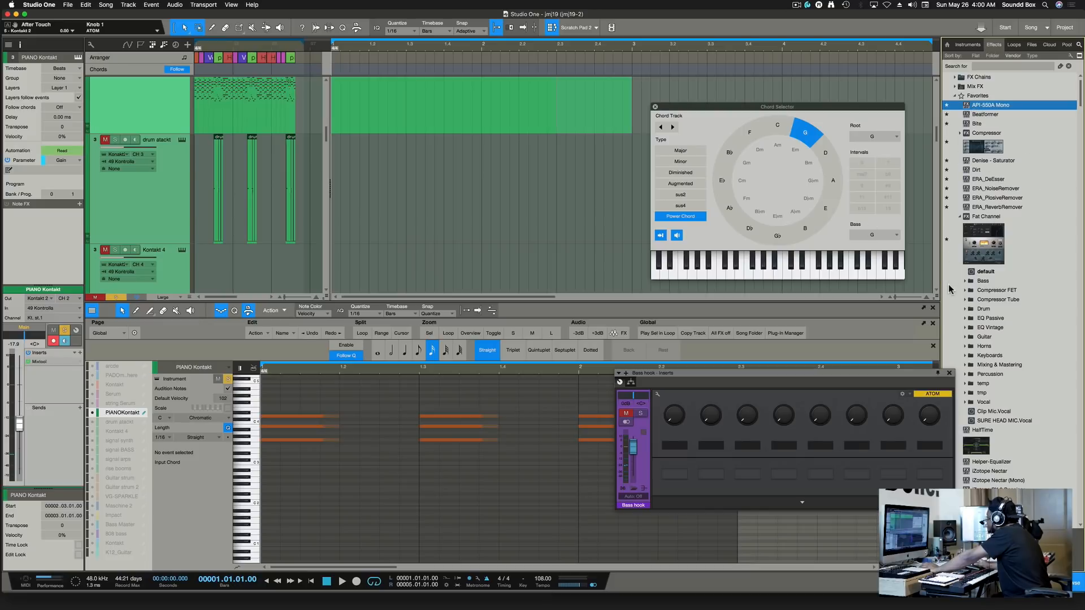
{"action": "scroll", "coordinate": [983, 226], "scroll_direction": "down", "scroll_amount": 10}
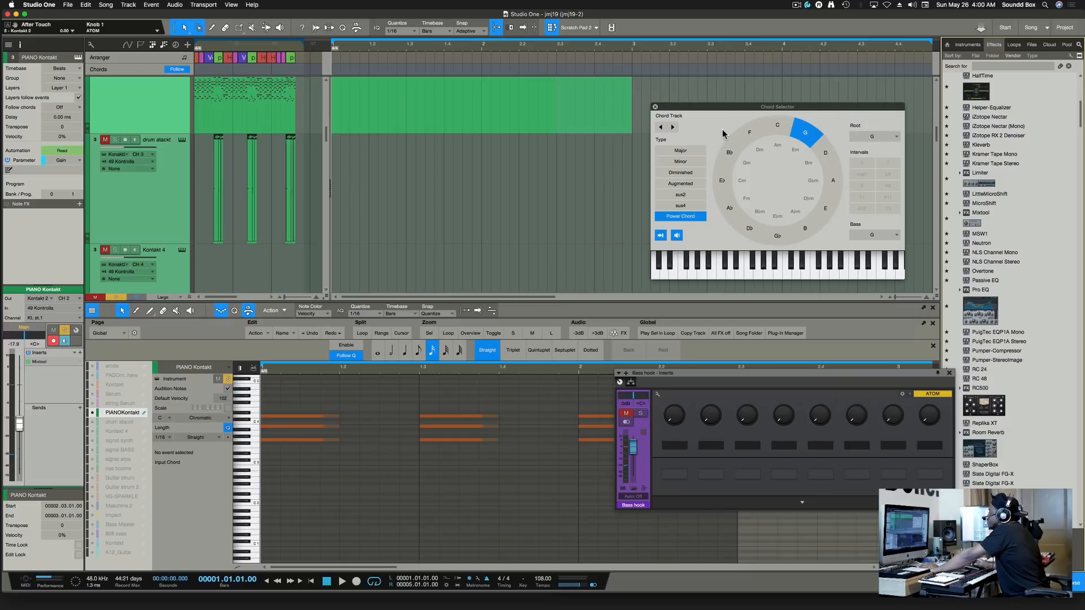
{"action": "left_click", "coordinate": [388, 131]}
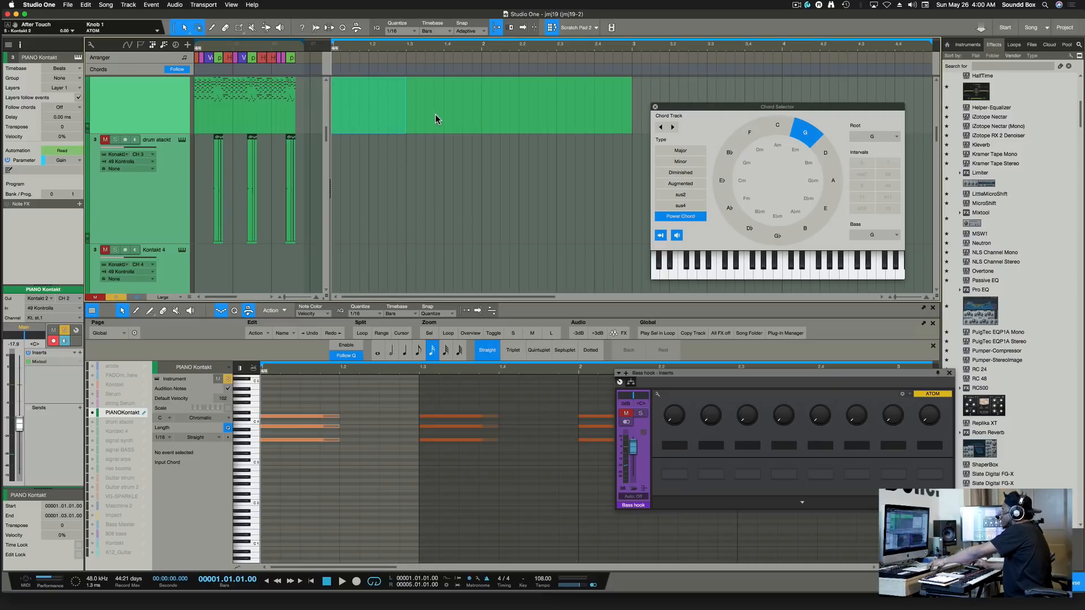
Use Instrument Parts > Extract to Chord Track on the PIANO Kontakt part to create four G chords.
{"action": "left_click", "coordinate": [548, 117]}
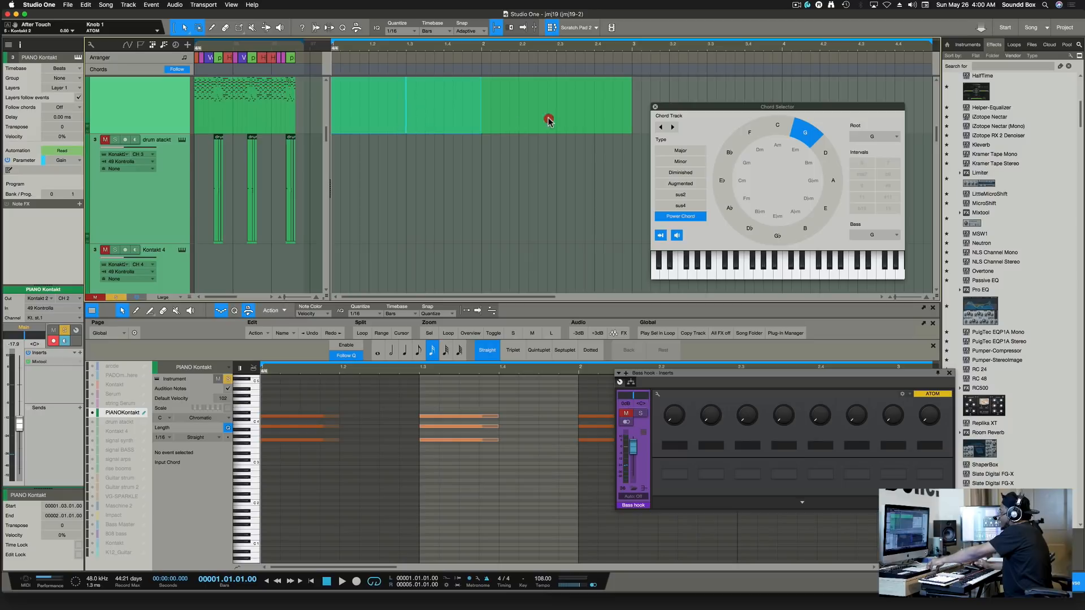
{"action": "left_click", "coordinate": [600, 126]}
{"action": "right_click", "coordinate": [600, 125]}
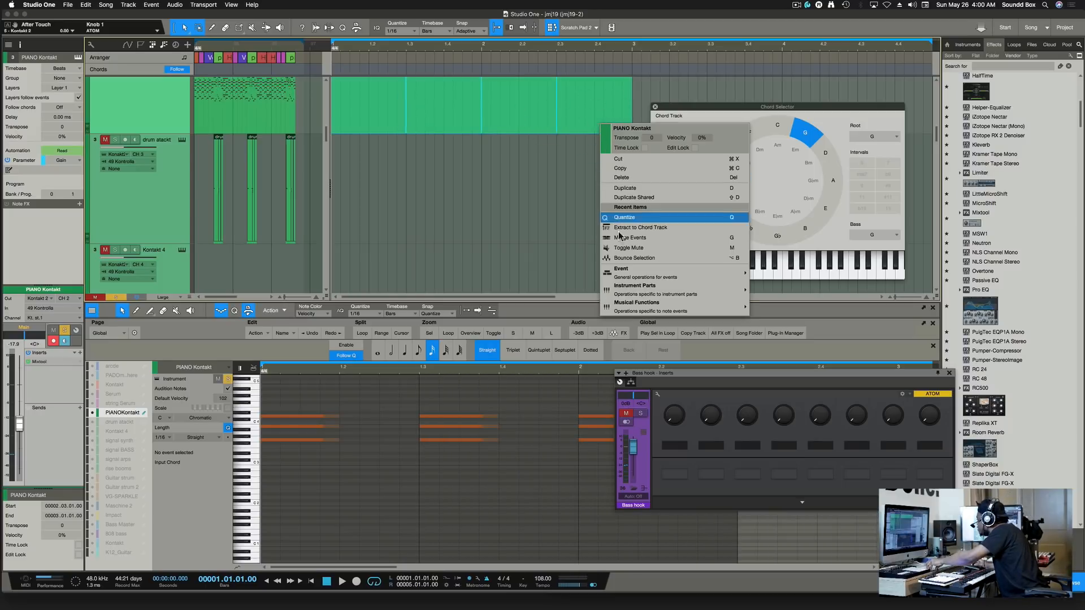
{"action": "mouse_move", "coordinate": [633, 279]}
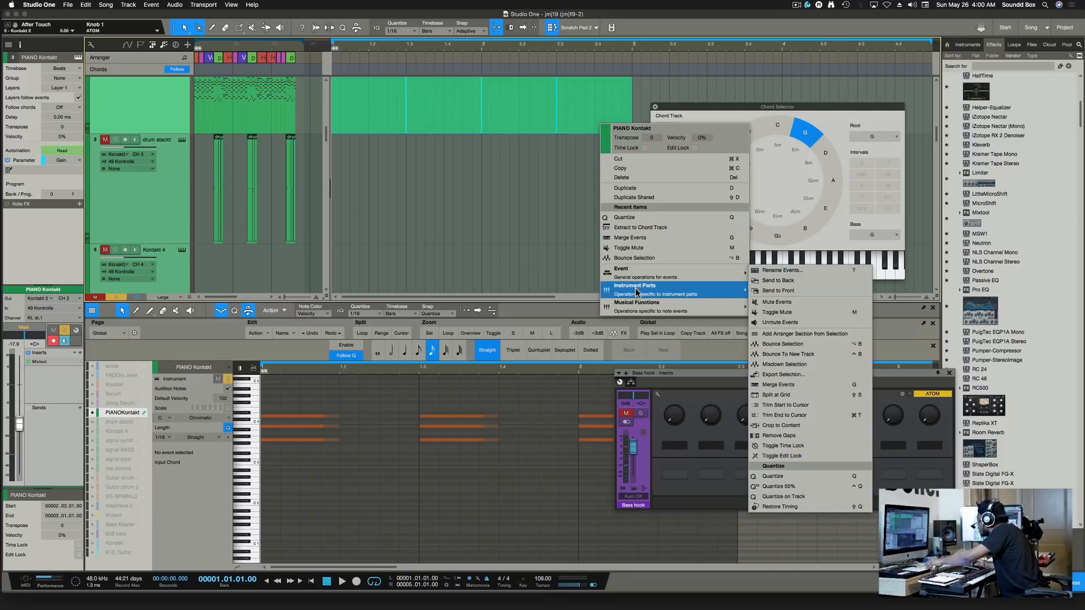
{"action": "mouse_move", "coordinate": [642, 305]}
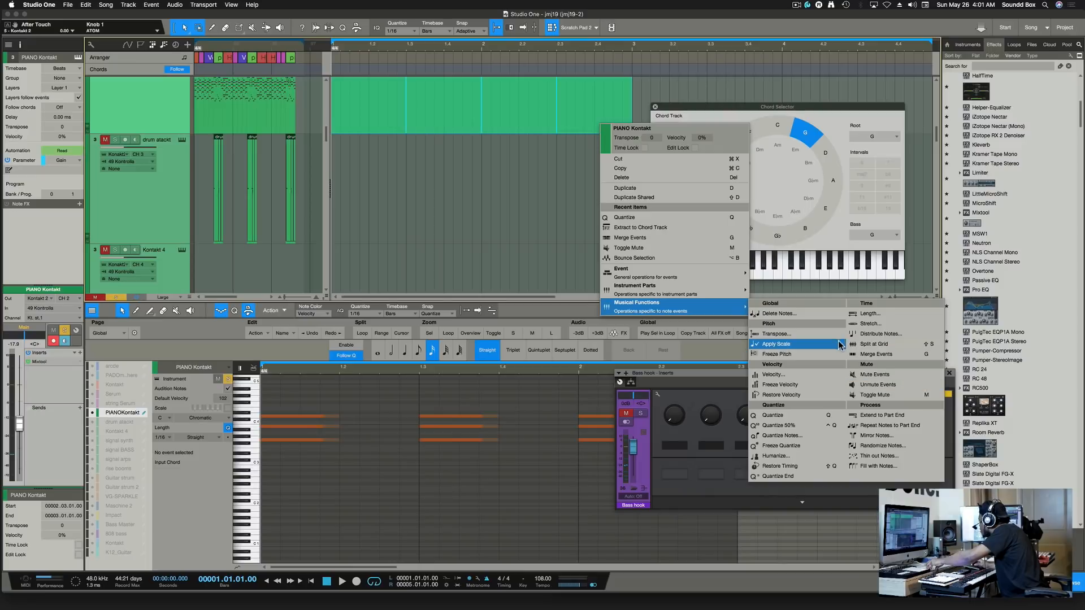
{"action": "mouse_move", "coordinate": [687, 296]}
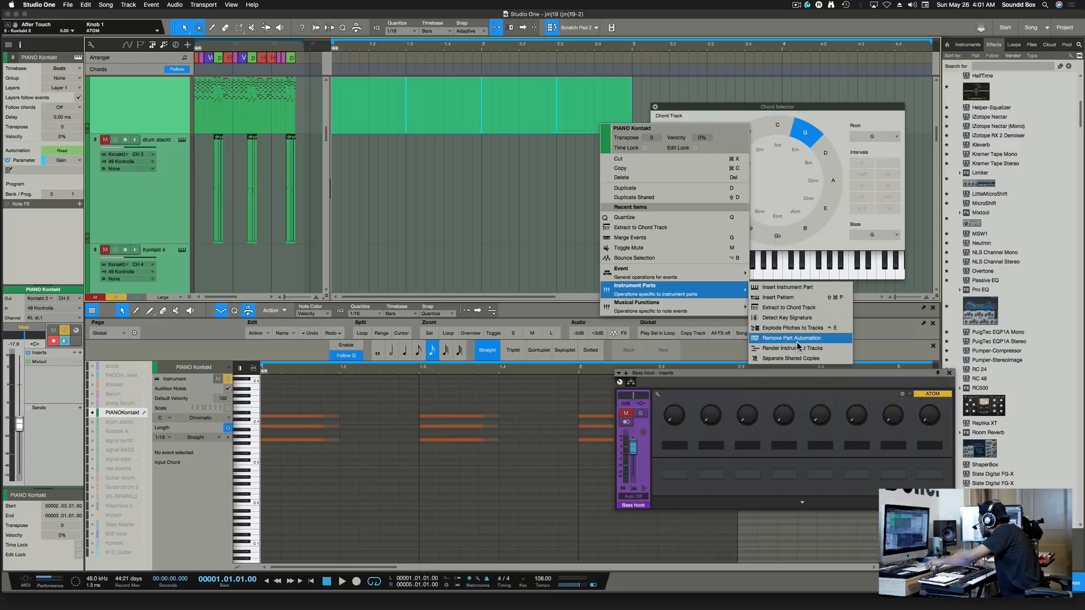
{"action": "left_click", "coordinate": [791, 309]}
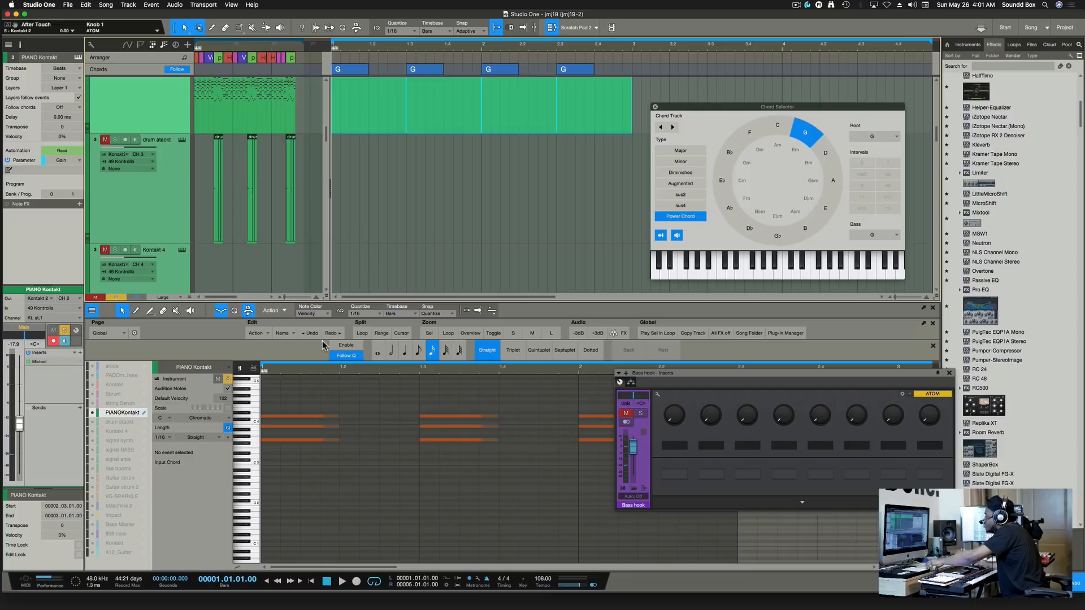
Drag the G chords onto the PIANO Kontakt track as piano parts and audition the chord.
{"action": "left_click", "coordinate": [308, 438]}
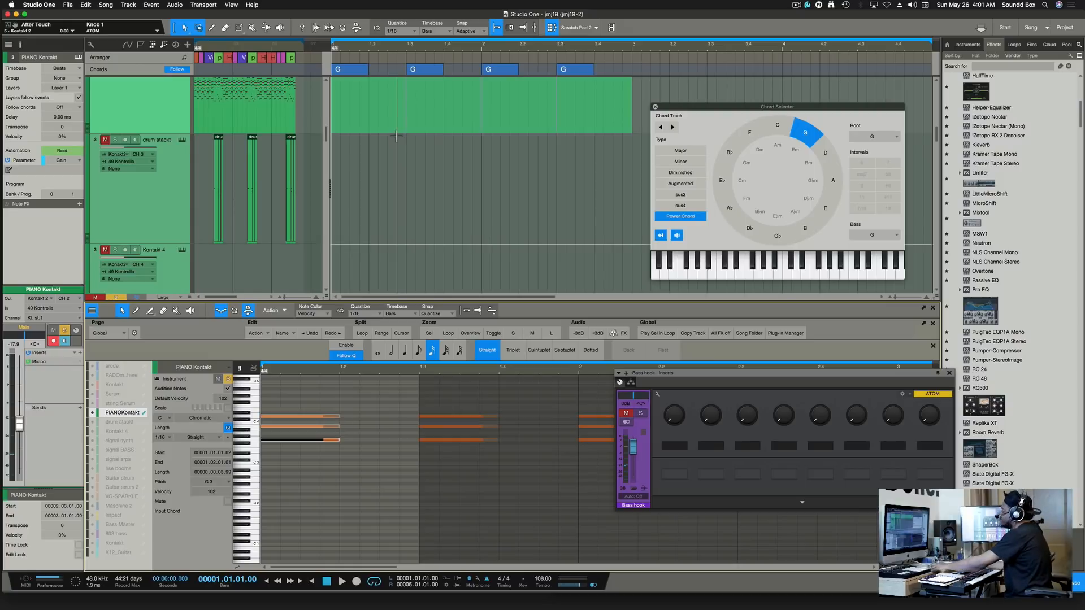
{"action": "left_click_drag", "start_coordinate": [396, 136], "coordinate": [396, 135]}
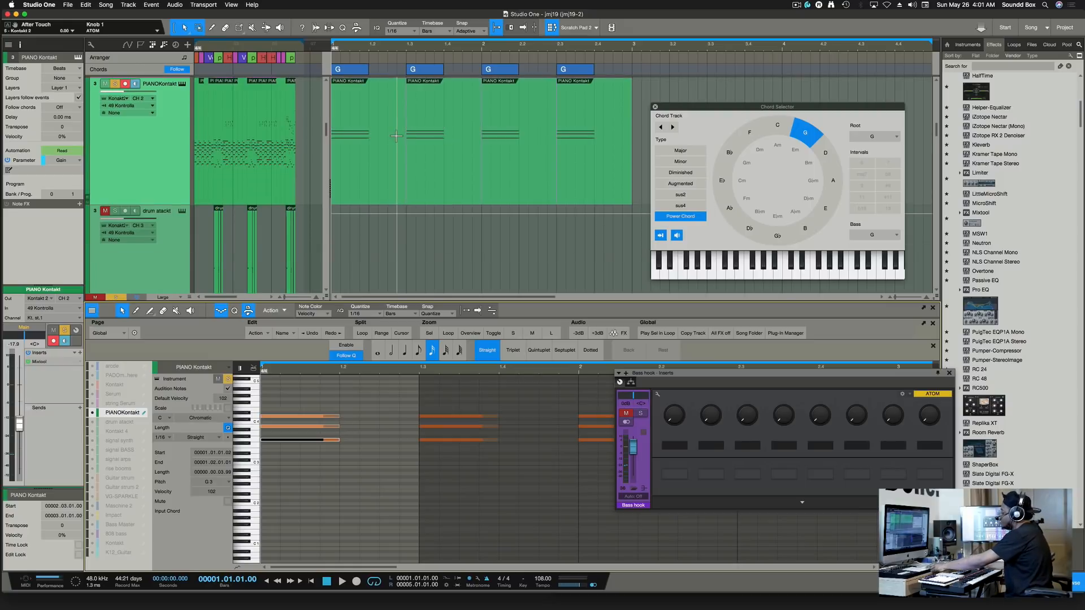
{"action": "scroll", "coordinate": [396, 135], "scroll_direction": "down", "scroll_amount": 5}
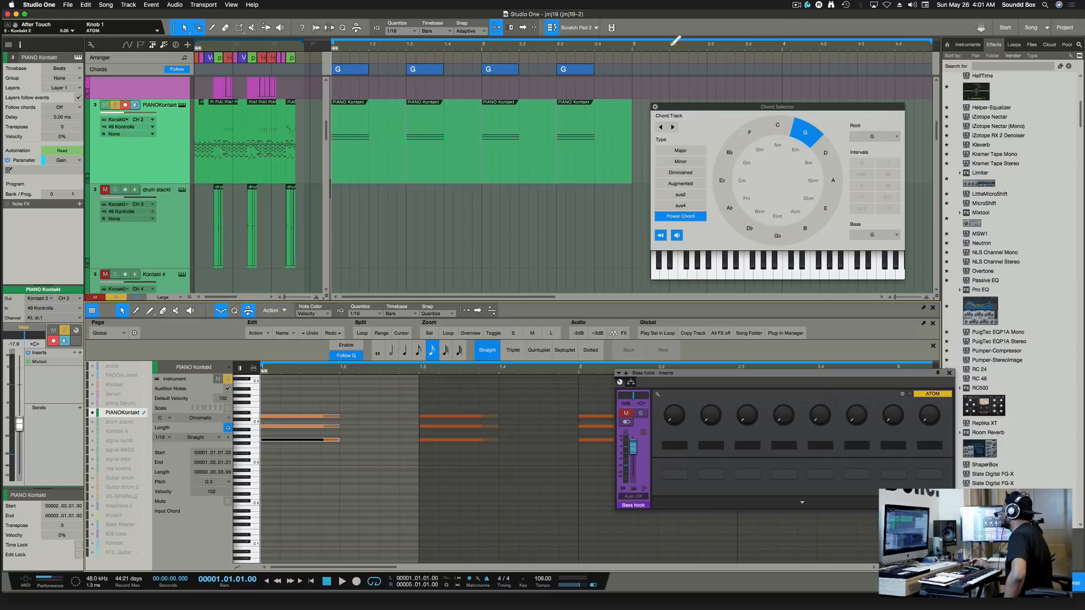
{"action": "left_click_drag", "start_coordinate": [694, 105], "coordinate": [790, 107]}
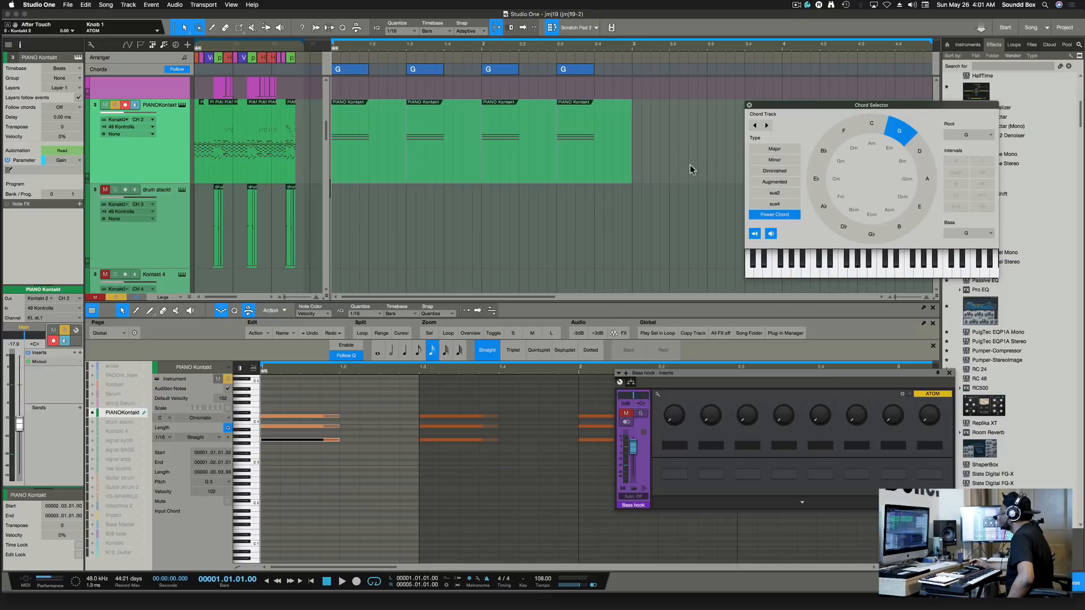
{"action": "left_click", "coordinate": [771, 234]}
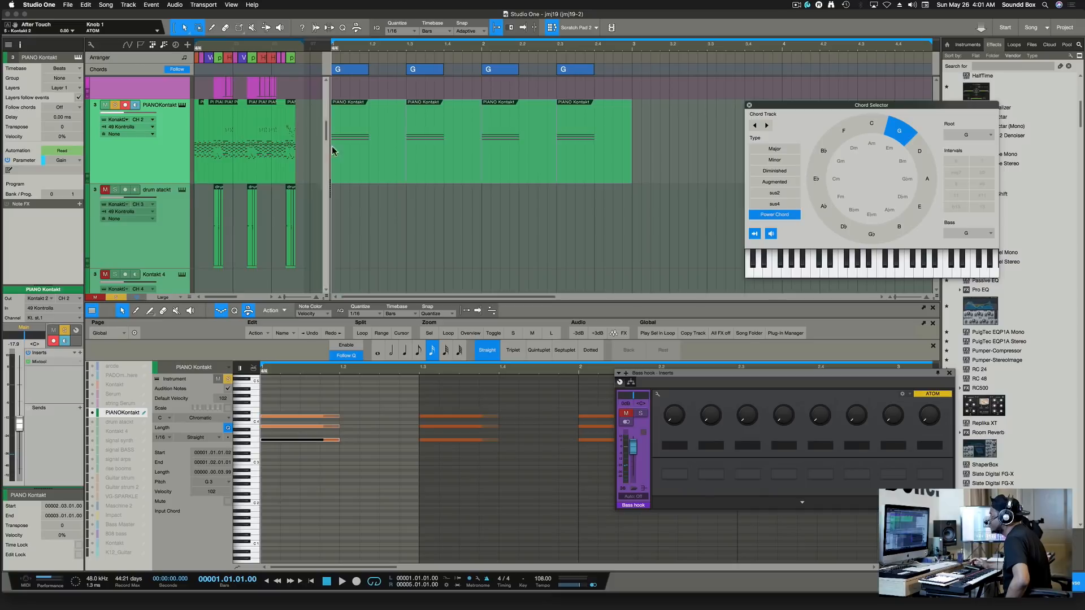
Set Follow Chords to Parallel for the first PIANO Kontakt part in the Inspector.
{"action": "left_click", "coordinate": [357, 158]}
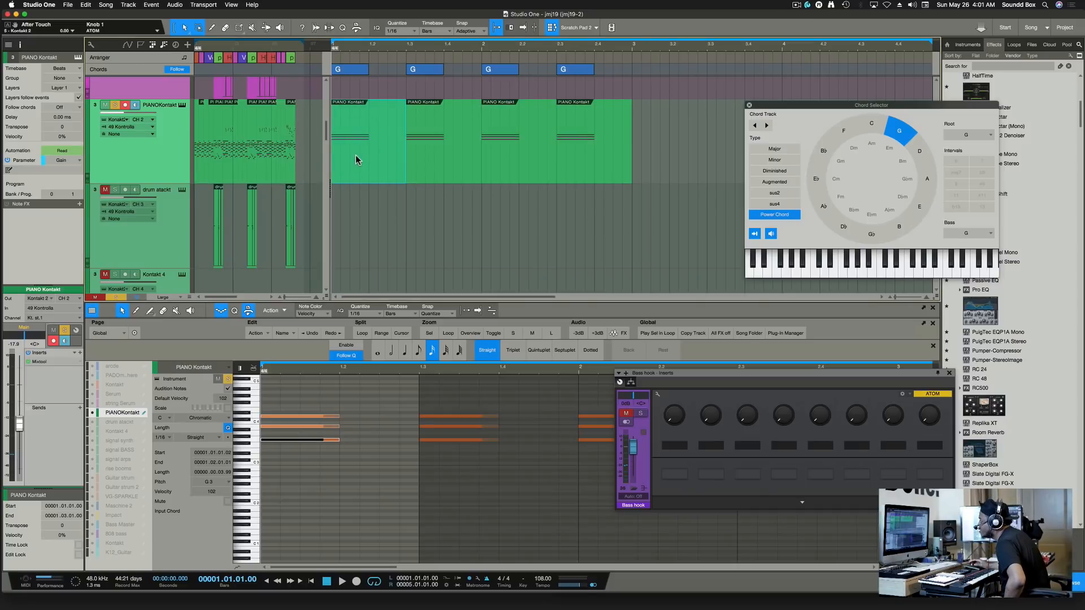
{"action": "left_click", "coordinate": [69, 107]}
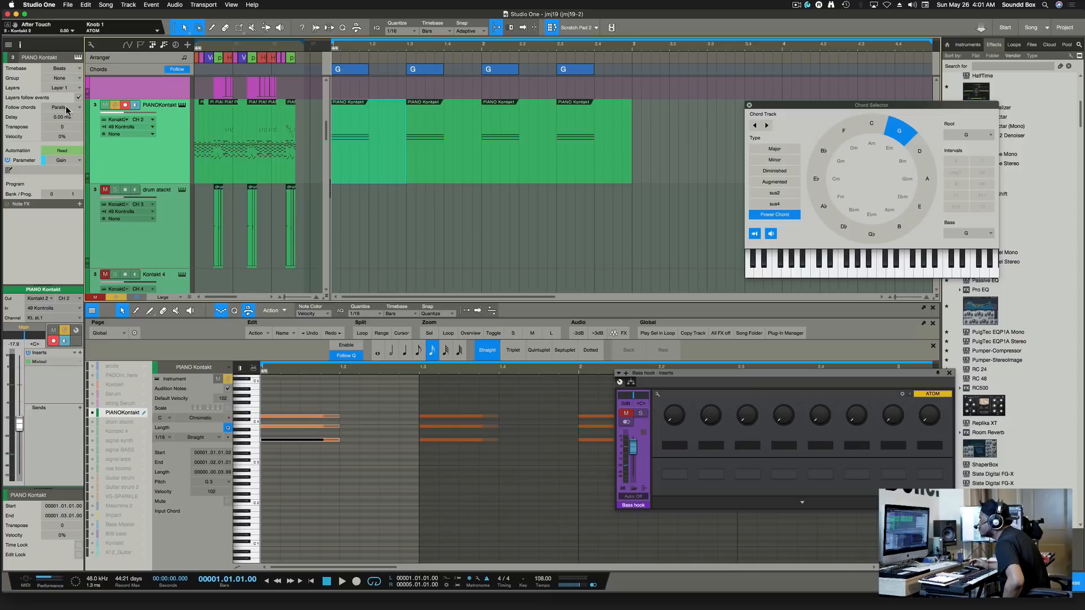
{"action": "left_click", "coordinate": [69, 107]}
{"action": "left_click", "coordinate": [69, 107]}
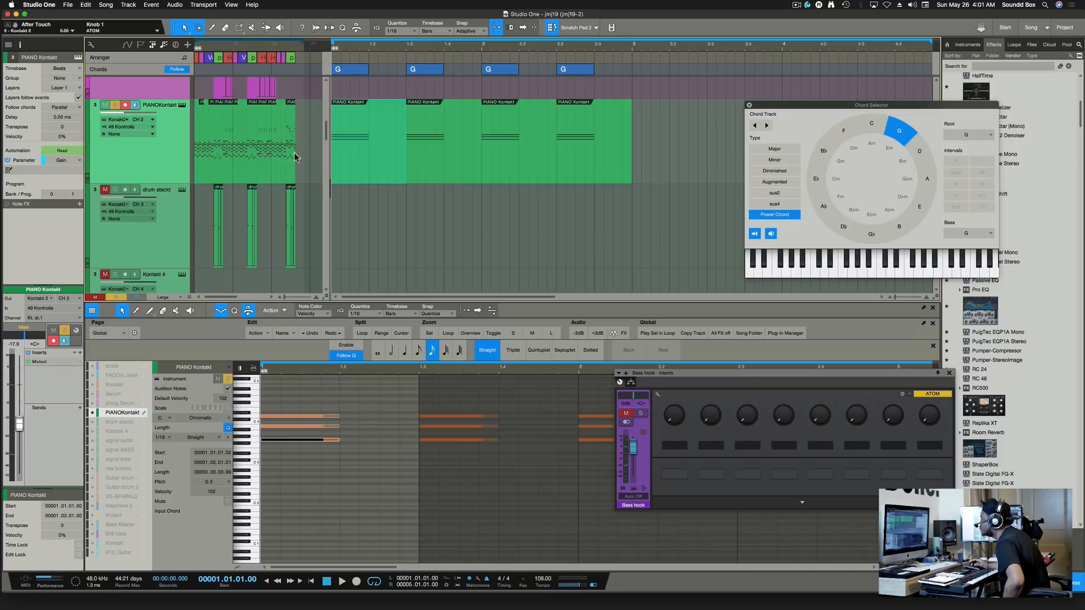
{"action": "left_click", "coordinate": [349, 74]}
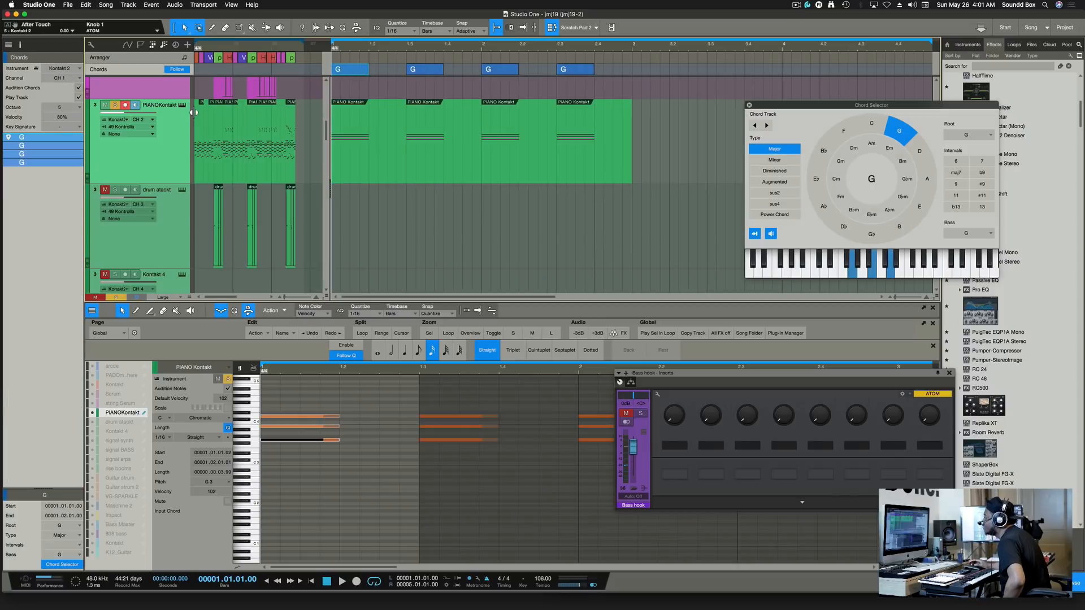
Audition chords through Chord Preview and Kontakt For Guitars, and take PIANO Kontakt out of solo.
{"action": "left_click", "coordinate": [68, 68]}
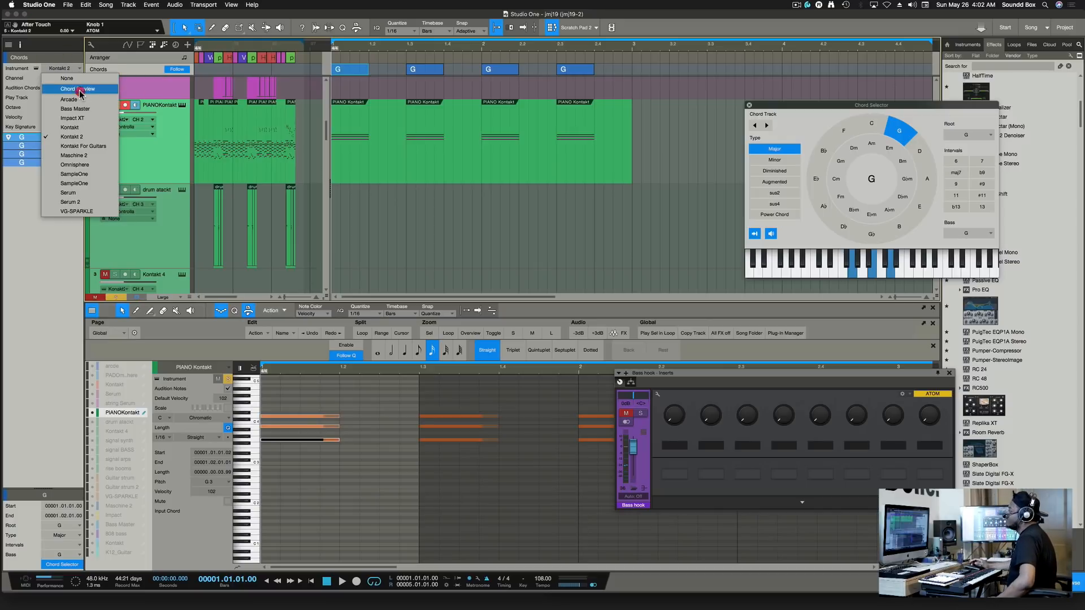
{"action": "left_click", "coordinate": [79, 89]}
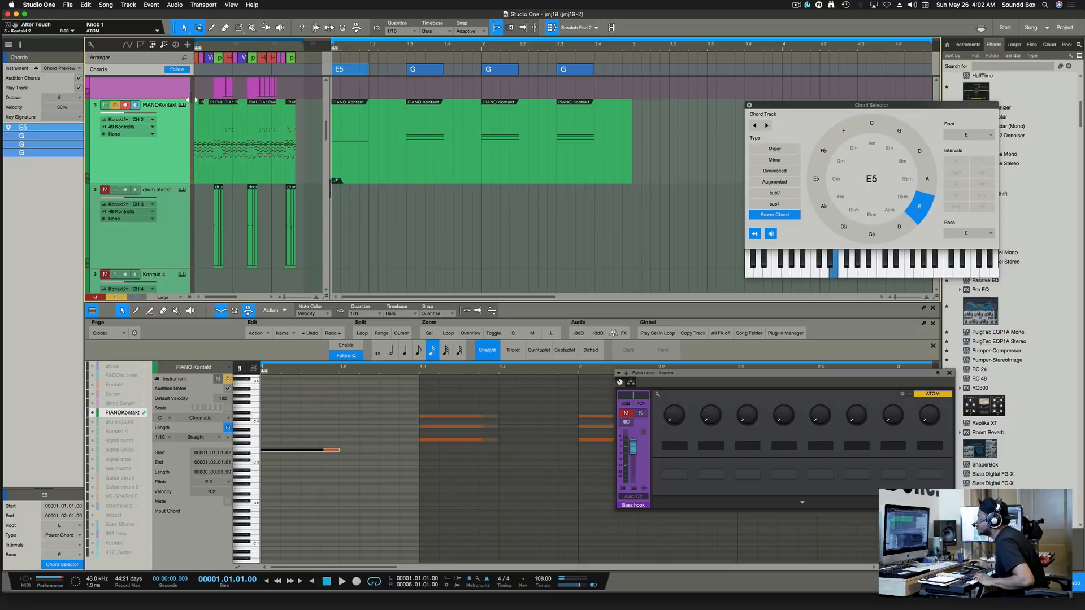
{"action": "left_click", "coordinate": [61, 69]}
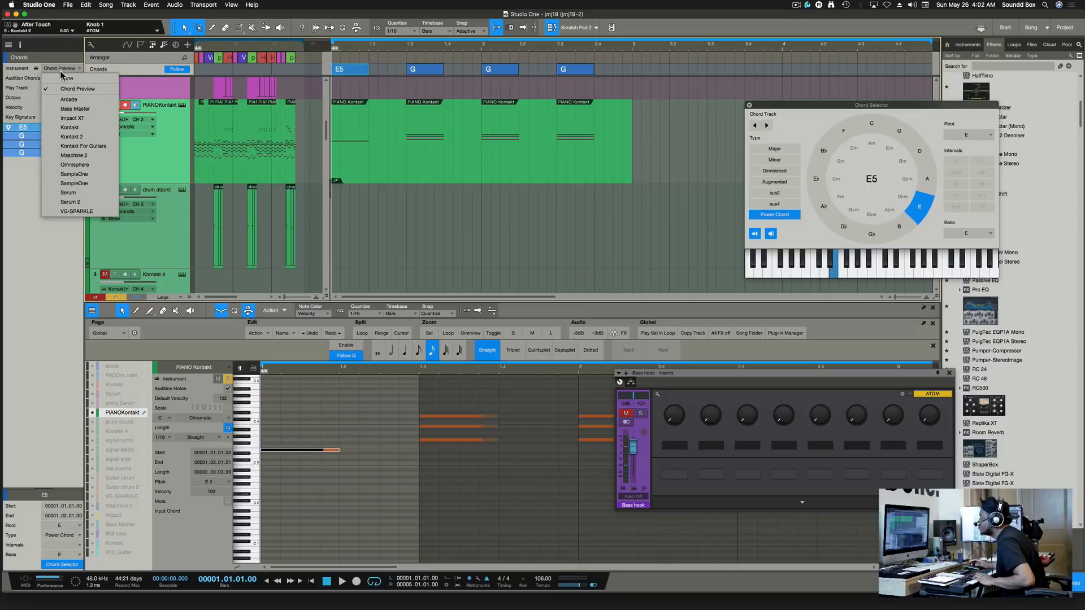
{"action": "left_click", "coordinate": [88, 147]}
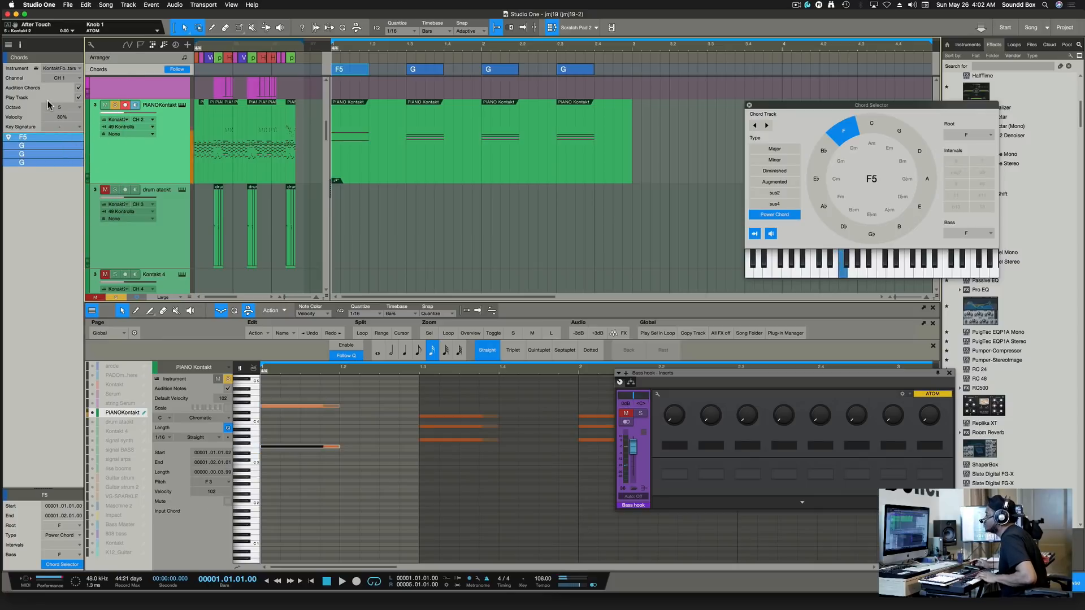
{"action": "left_click", "coordinate": [178, 152]}
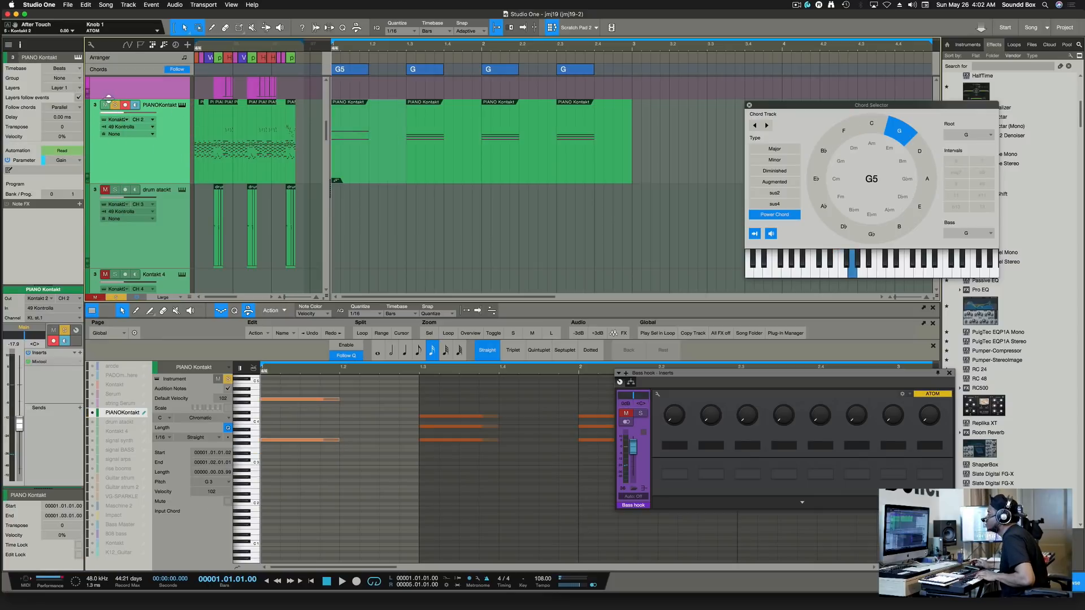
{"action": "left_click", "coordinate": [115, 105]}
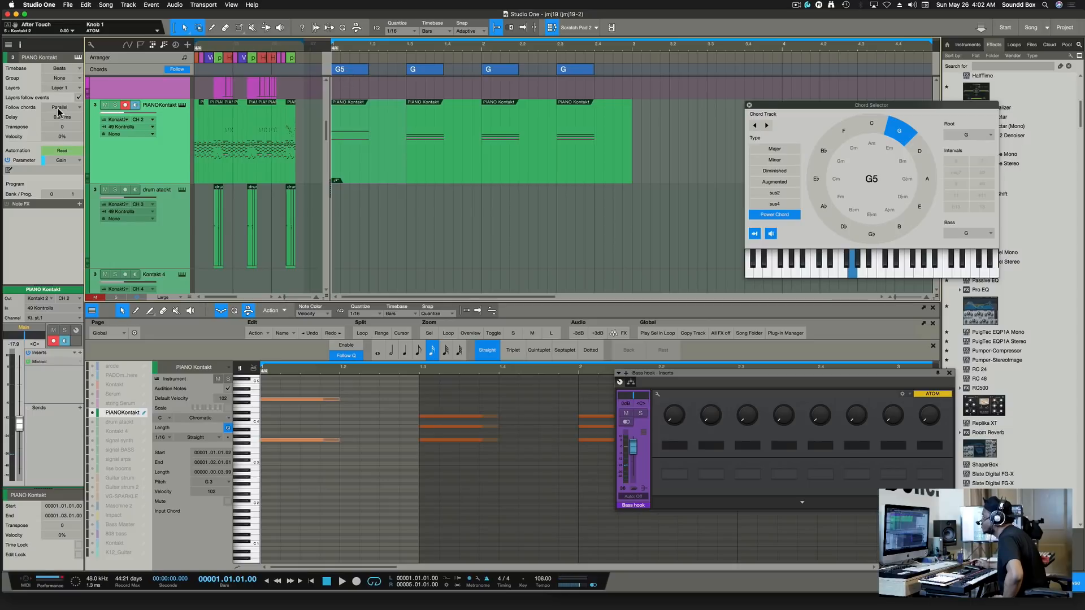
Select the G5 chord and set the chord track's audition instrument to Kontakt 2.
{"action": "left_click", "coordinate": [340, 72]}
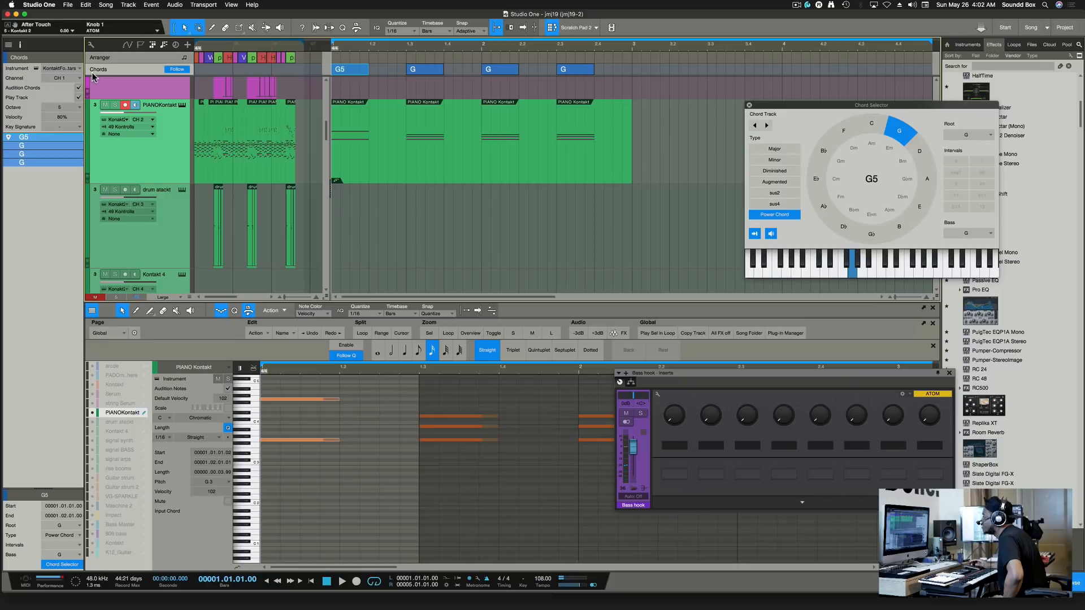
{"action": "left_click", "coordinate": [69, 73]}
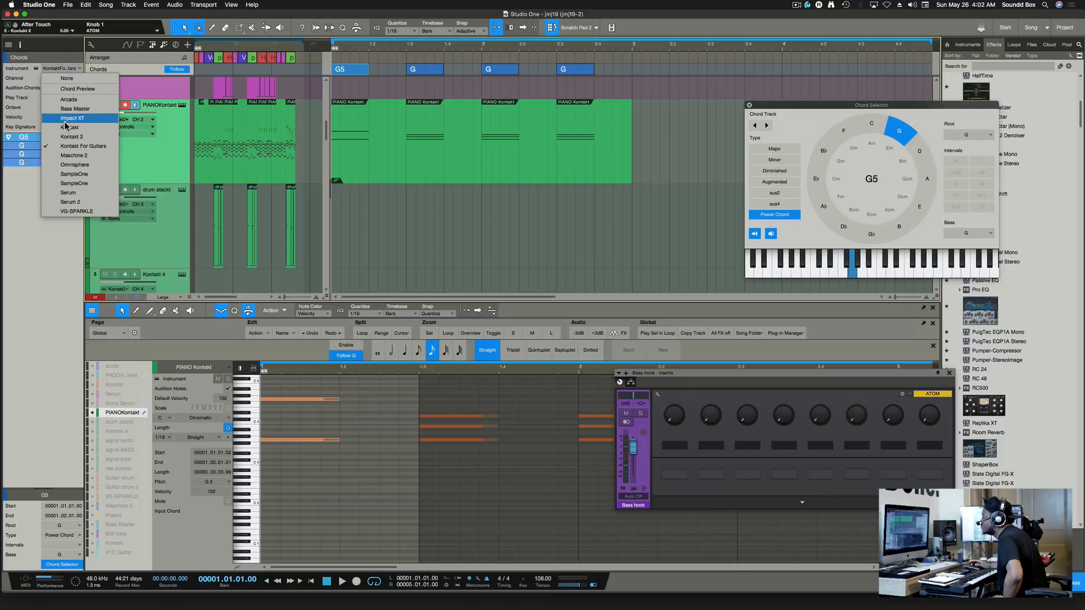
{"action": "left_click", "coordinate": [69, 89]}
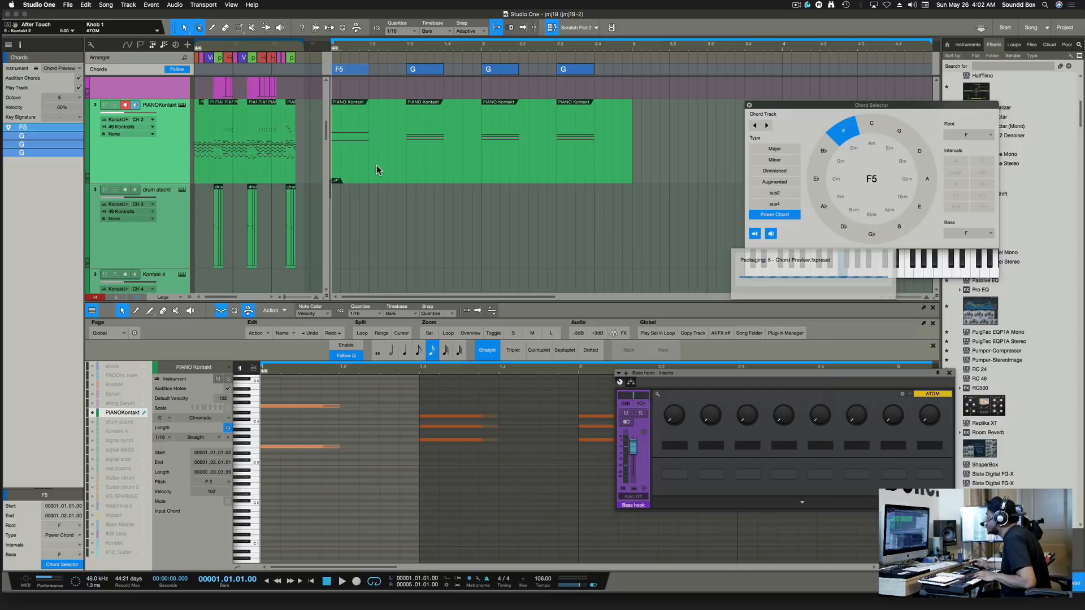
{"action": "left_click", "coordinate": [55, 68]}
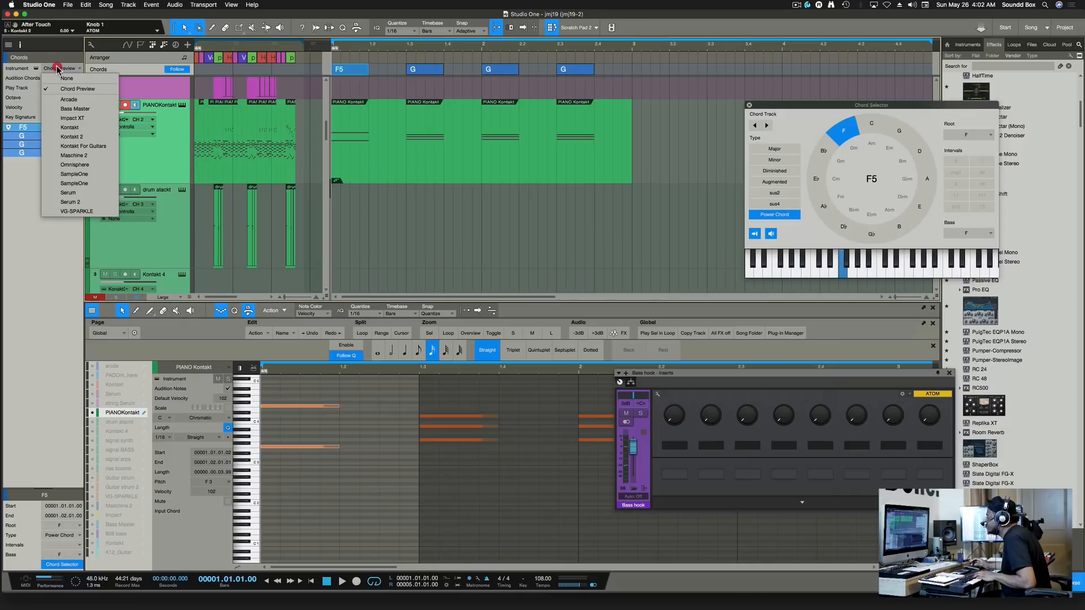
{"action": "left_click", "coordinate": [89, 138]}
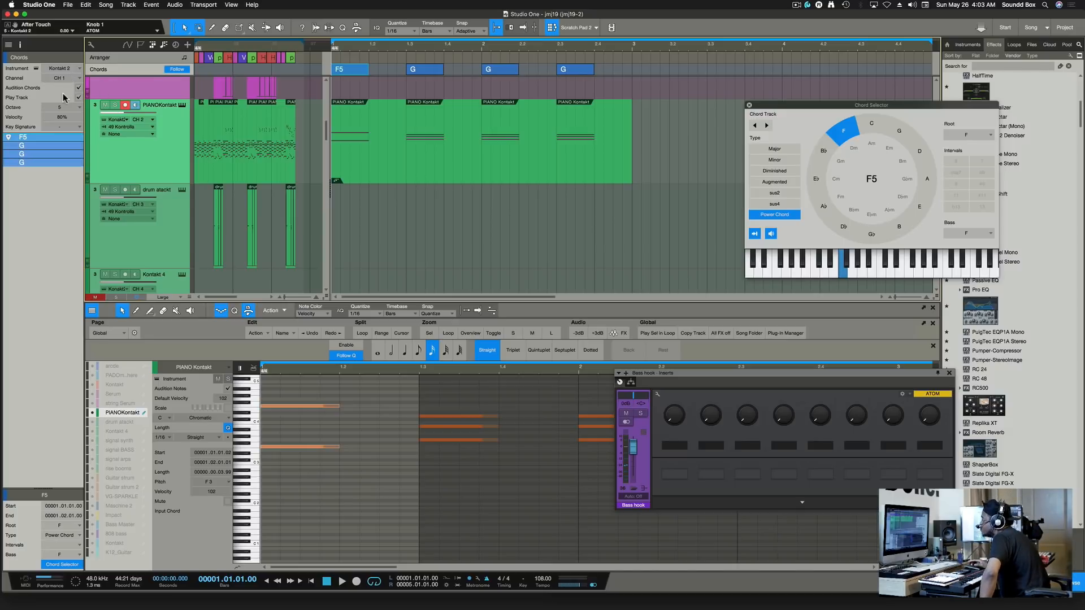
{"action": "left_click", "coordinate": [82, 69]}
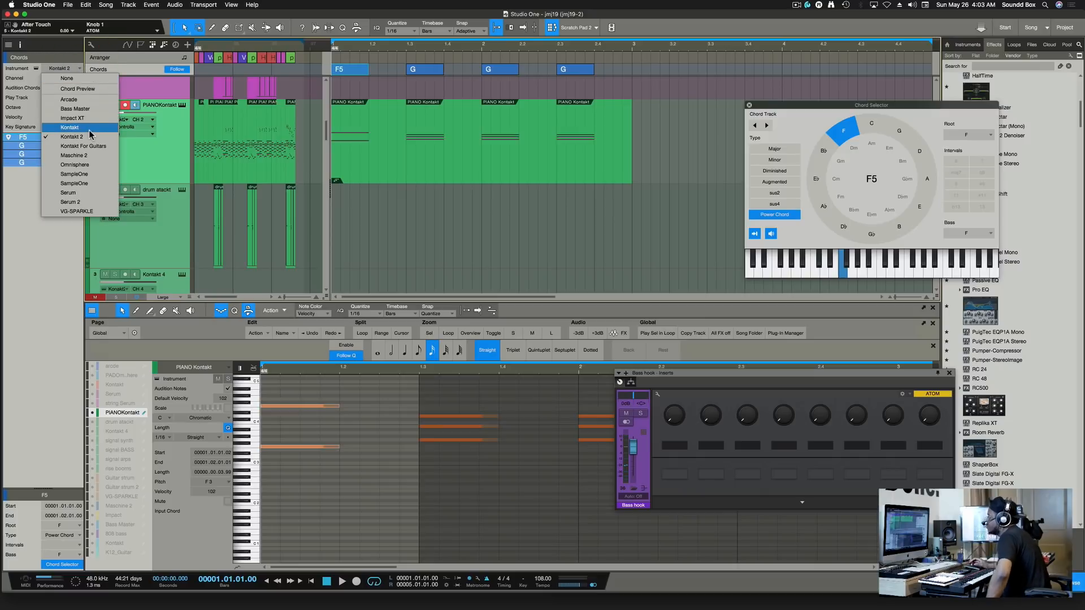
{"action": "left_click", "coordinate": [419, 171]}
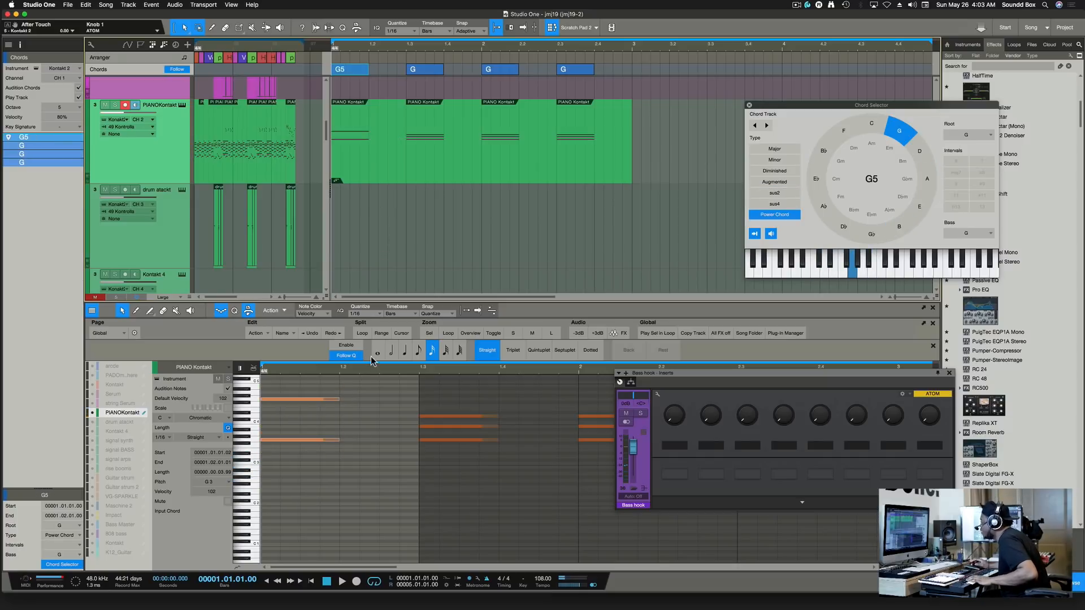
Change the first chord to E5 on the Chord Selector wheel.
{"action": "scroll", "coordinate": [345, 426], "scroll_direction": "up", "scroll_amount": 4}
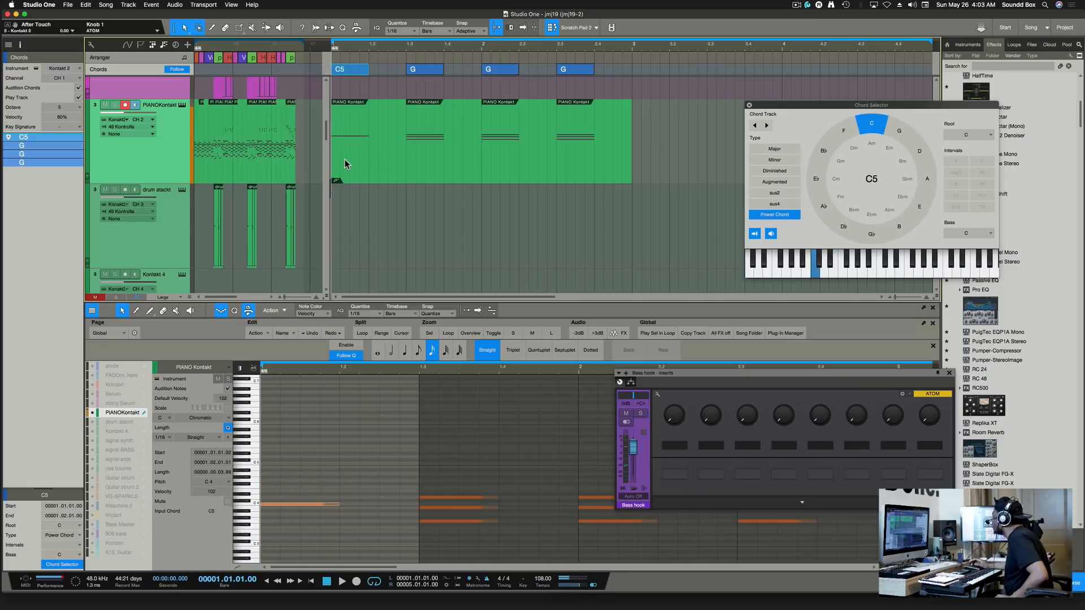
{"action": "left_click", "coordinate": [816, 179]}
{"action": "left_click", "coordinate": [822, 154]}
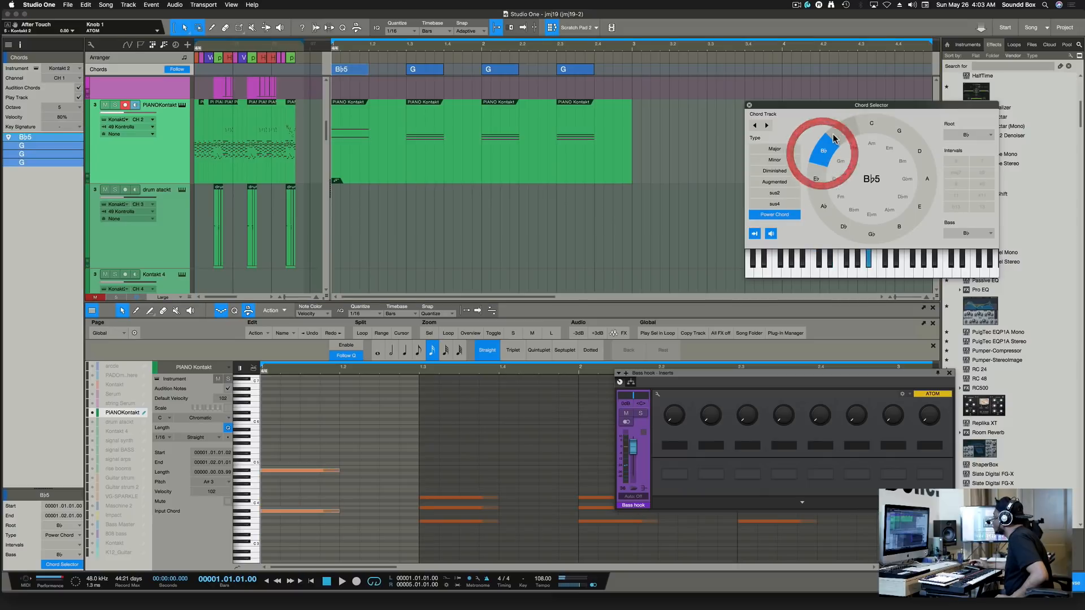
{"action": "left_click", "coordinate": [833, 133]}
{"action": "left_click", "coordinate": [889, 132]}
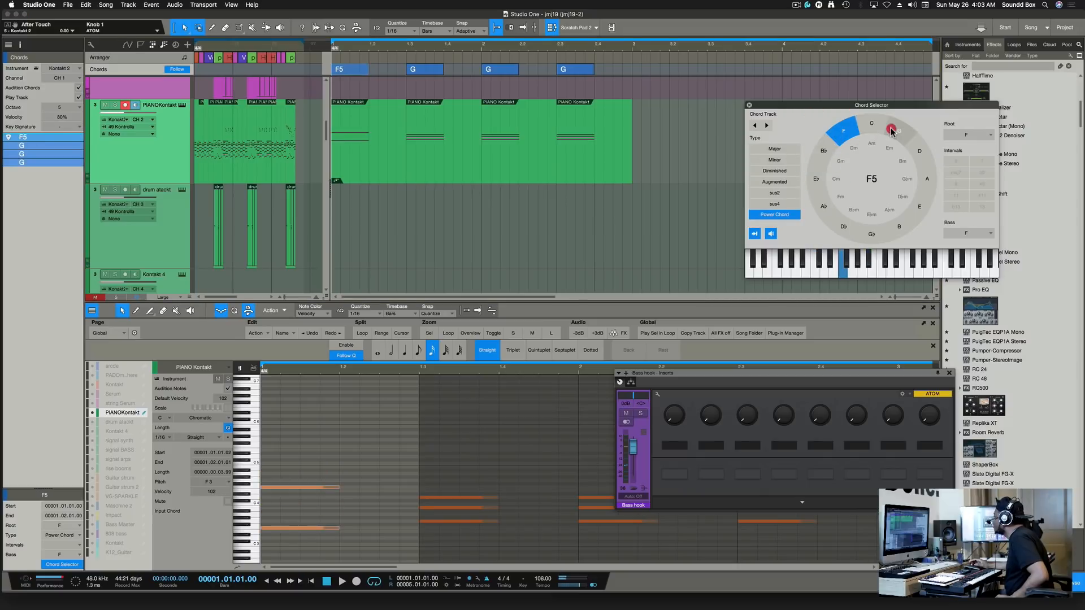
{"action": "left_click", "coordinate": [920, 151]}
{"action": "left_click", "coordinate": [928, 176]}
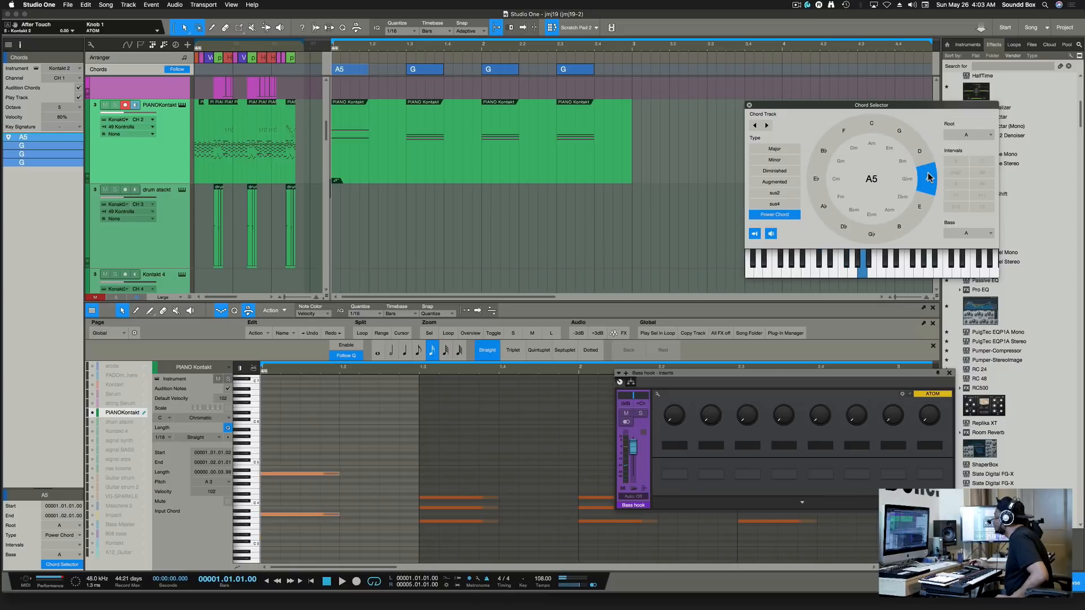
{"action": "left_click", "coordinate": [926, 208]}
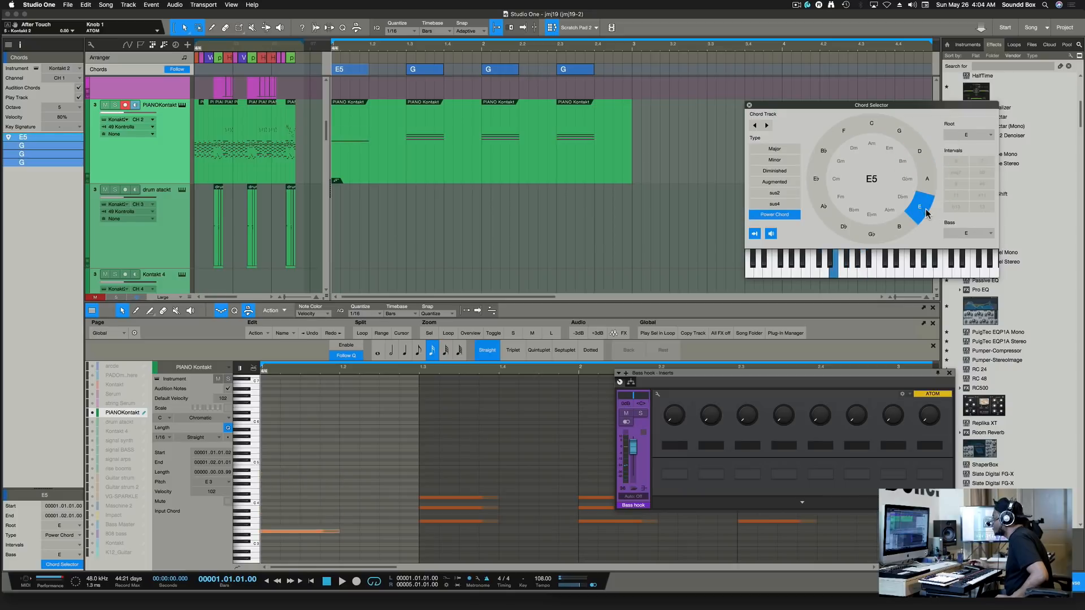
Select the fourth chord and make it G minor.
{"action": "scroll", "coordinate": [378, 418], "scroll_direction": "down", "scroll_amount": 7}
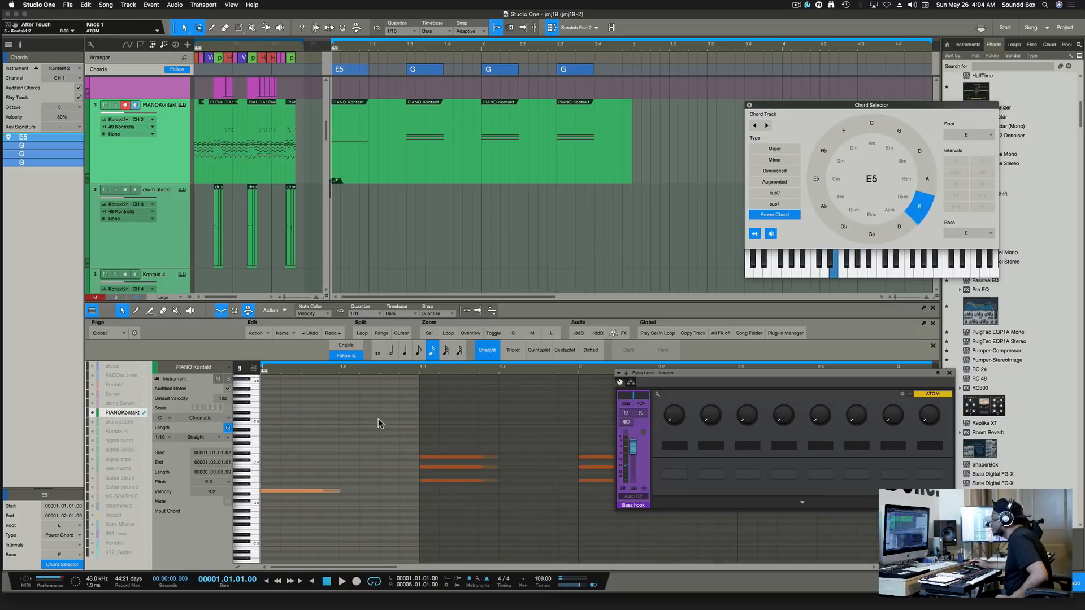
{"action": "scroll", "coordinate": [378, 418], "scroll_direction": "up", "scroll_amount": 6}
{"action": "scroll", "coordinate": [378, 418], "scroll_direction": "down", "scroll_amount": 1}
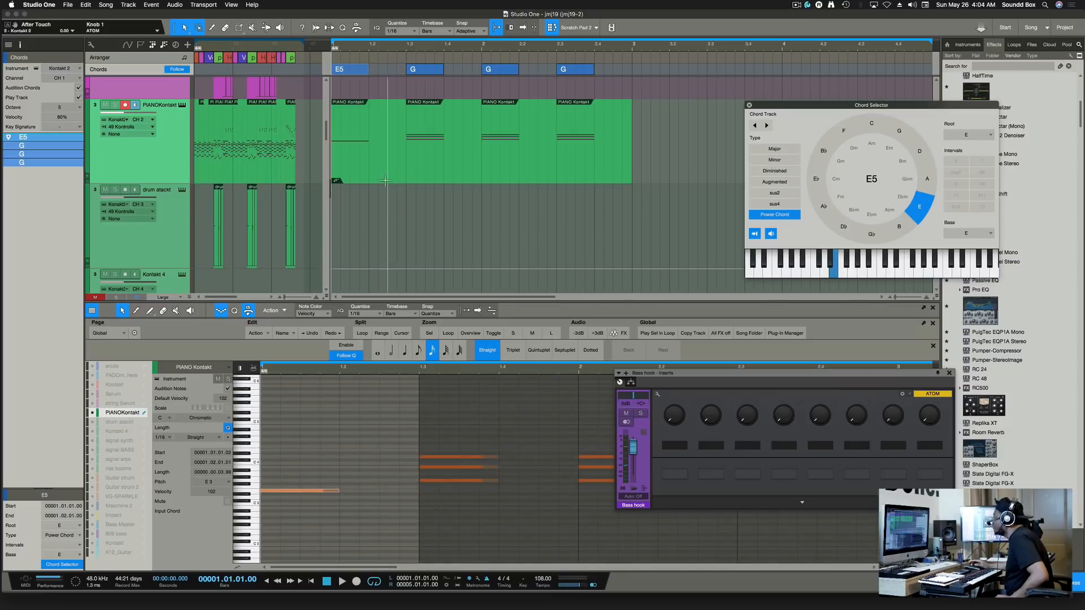
{"action": "left_click", "coordinate": [418, 70]}
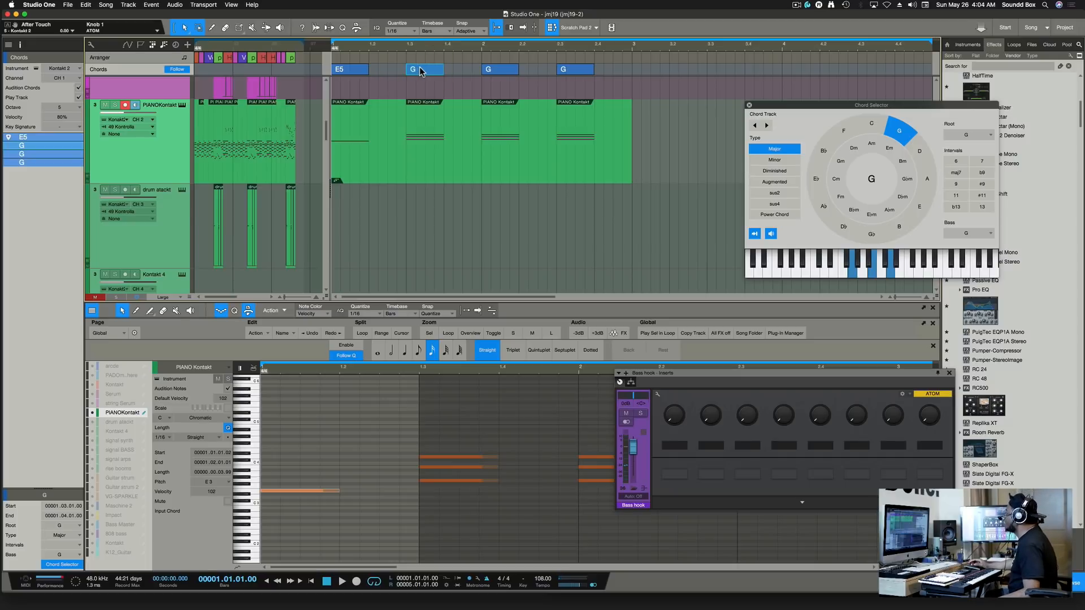
{"action": "left_click", "coordinate": [498, 69]}
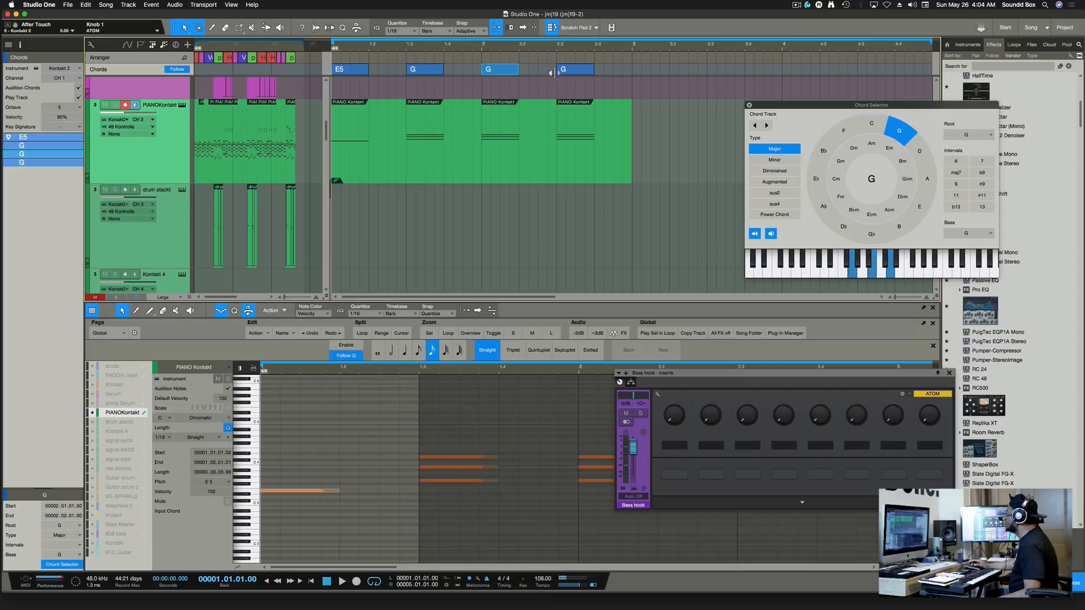
{"action": "key", "text": "Right"}
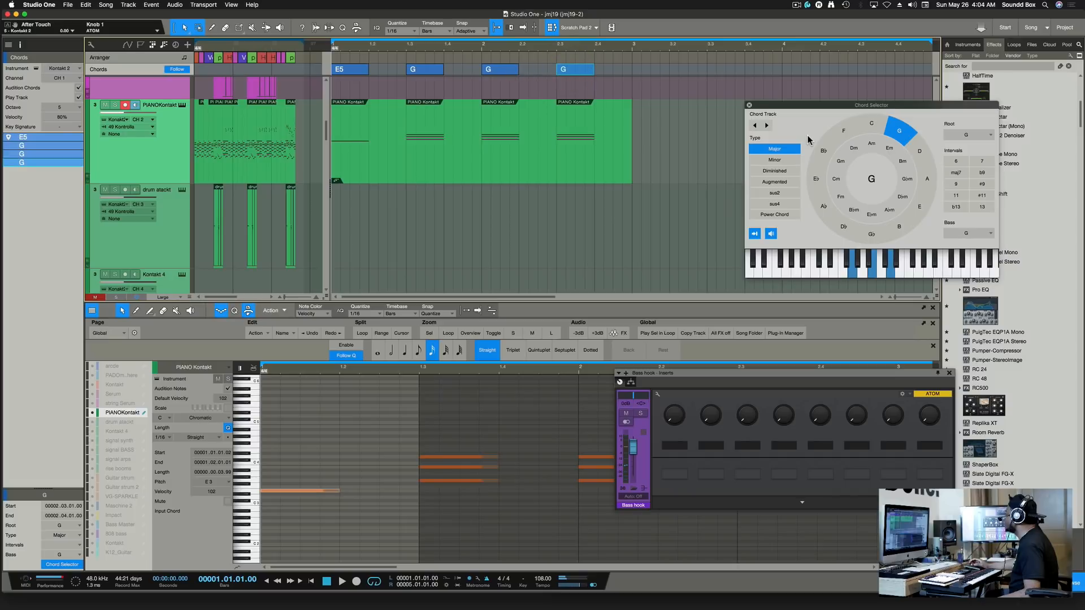
{"action": "left_click", "coordinate": [840, 162]}
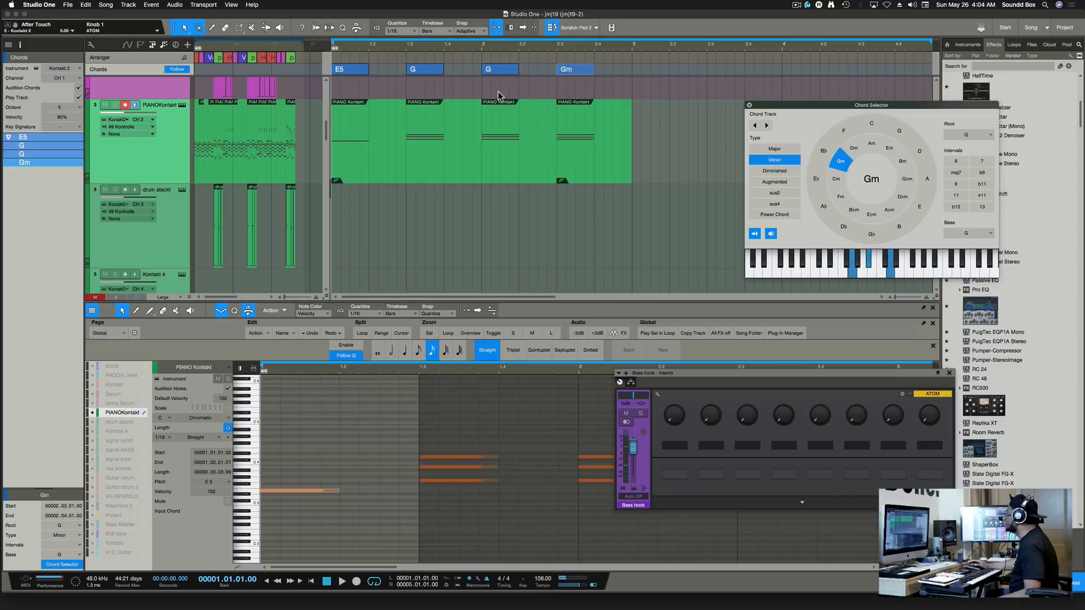
Change the second chord from G to A, check all four chords, and place the playhead in the piano part.
{"action": "left_click", "coordinate": [503, 71]}
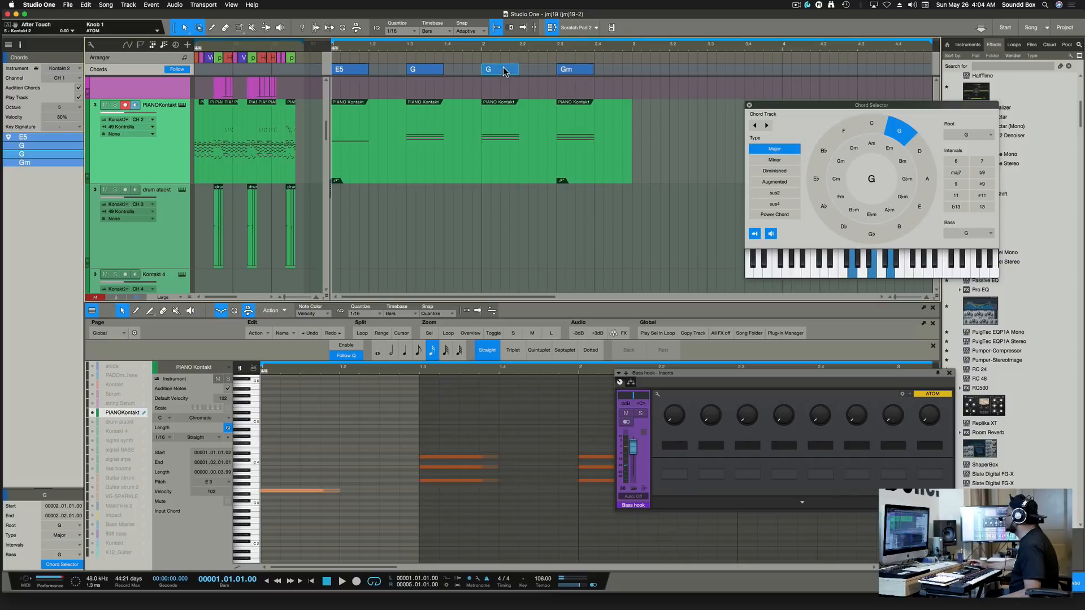
{"action": "left_click", "coordinate": [430, 73]}
{"action": "left_click", "coordinate": [930, 176]}
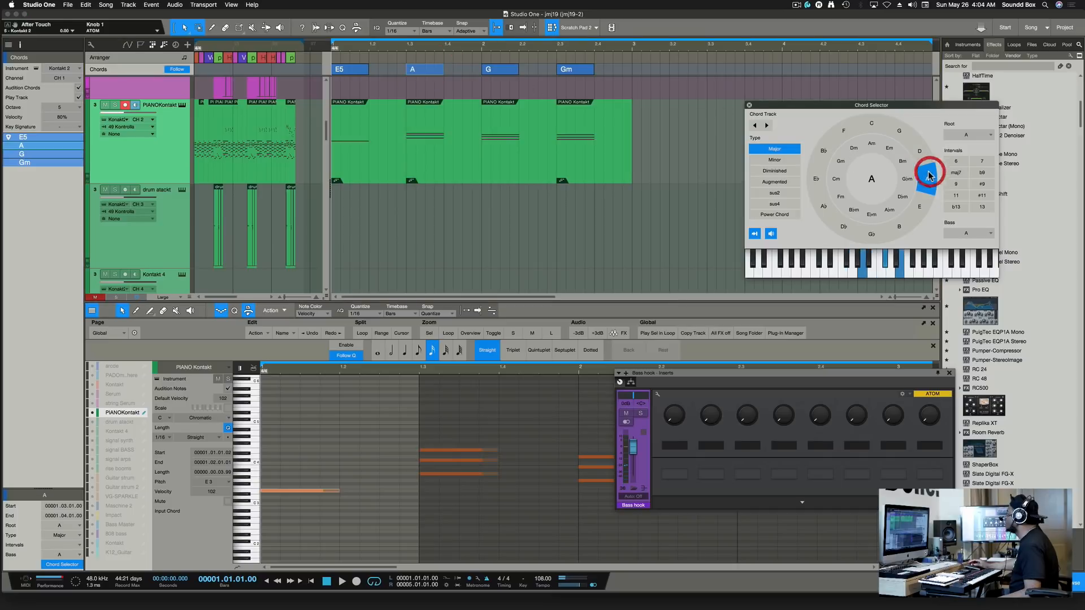
{"action": "left_click", "coordinate": [351, 68]}
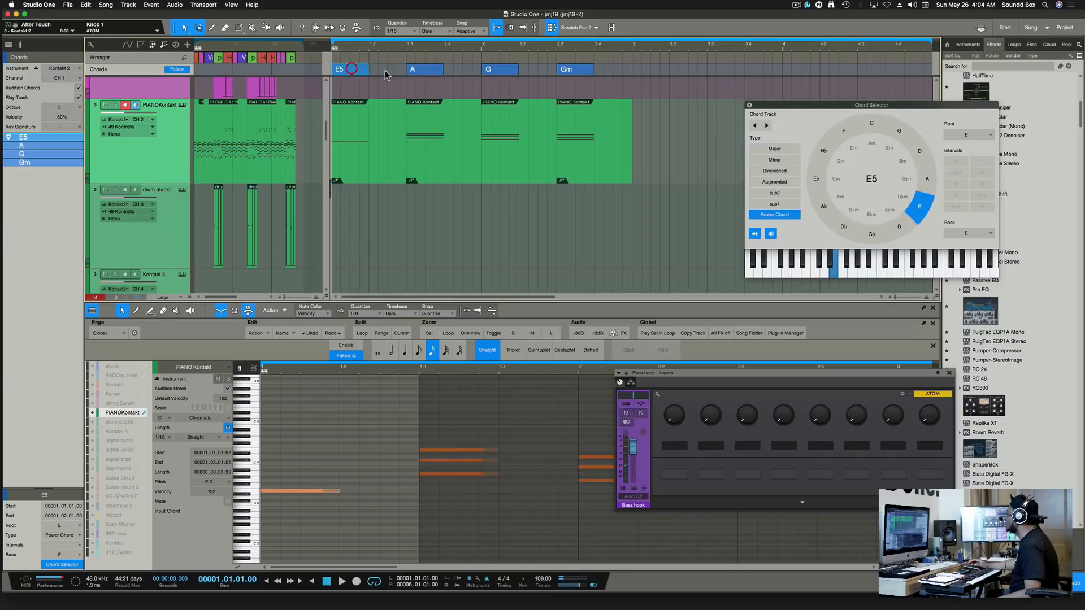
{"action": "left_click", "coordinate": [416, 71]}
{"action": "left_click", "coordinate": [514, 70]}
{"action": "left_click", "coordinate": [572, 71]}
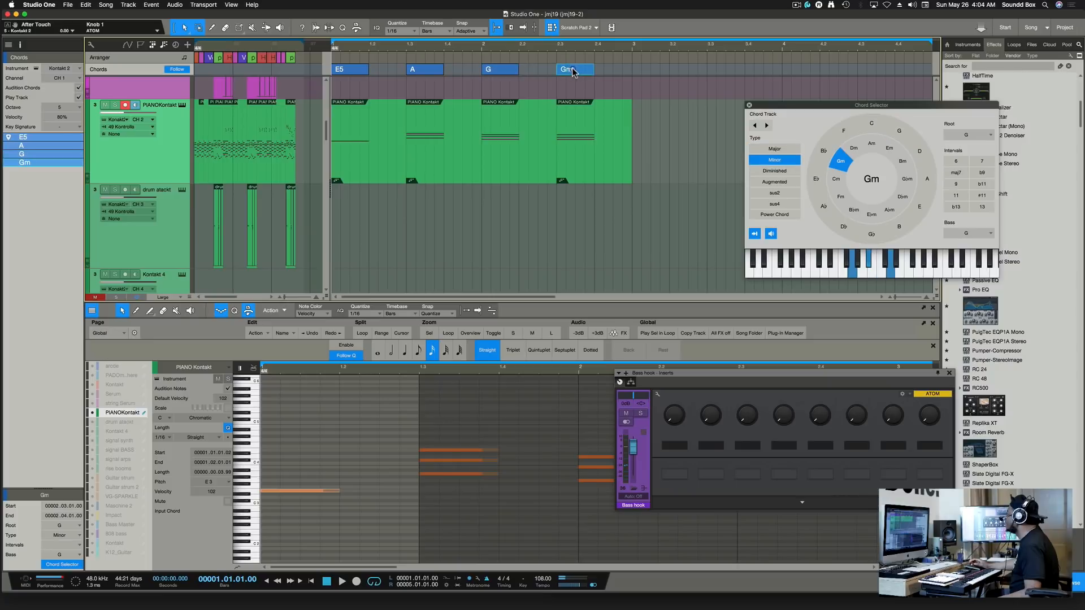
{"action": "left_click", "coordinate": [367, 129]}
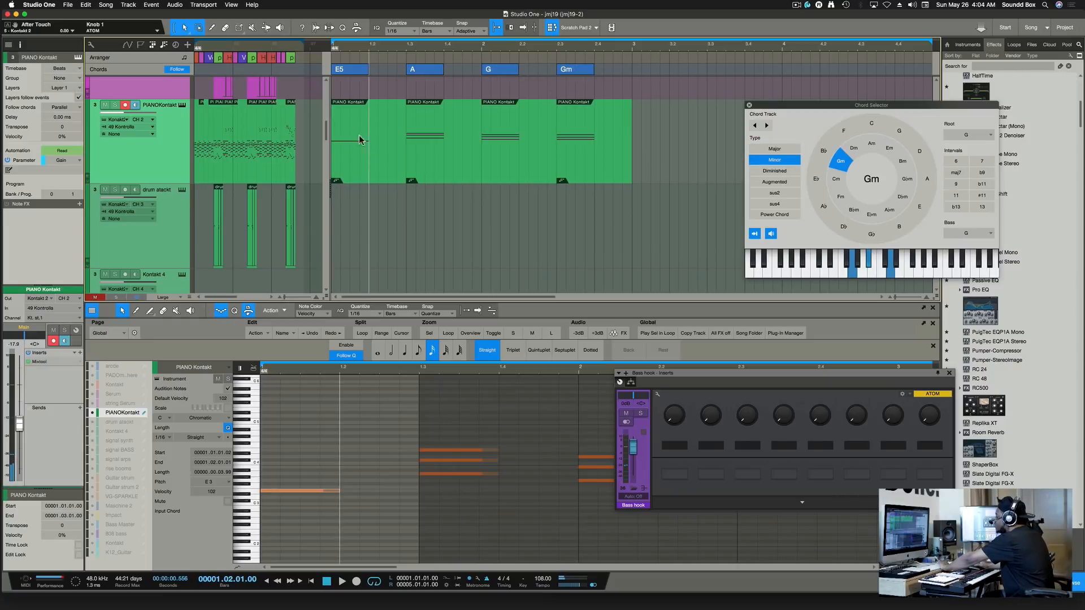
Delete the first PIANO Kontakt event and the E5 chord.
{"action": "left_click", "coordinate": [392, 168]}
{"action": "key", "text": "Delete"}
{"action": "left_click", "coordinate": [354, 69]}
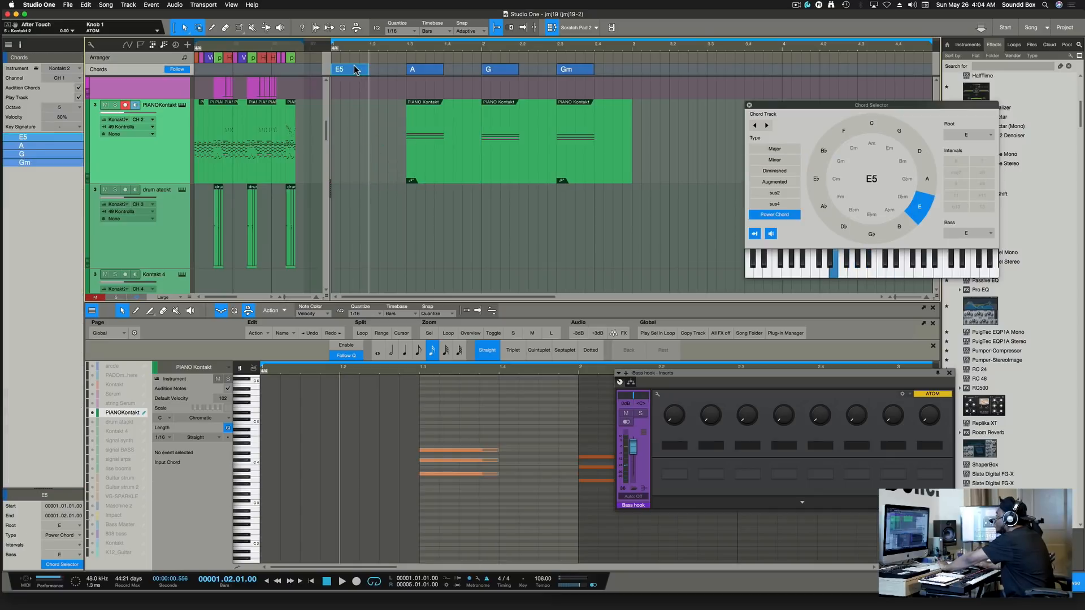
{"action": "key", "text": "Delete"}
Copy the piano event and A chord to bar 1, then change that chord to Cm.
{"action": "left_click", "coordinate": [415, 113]}
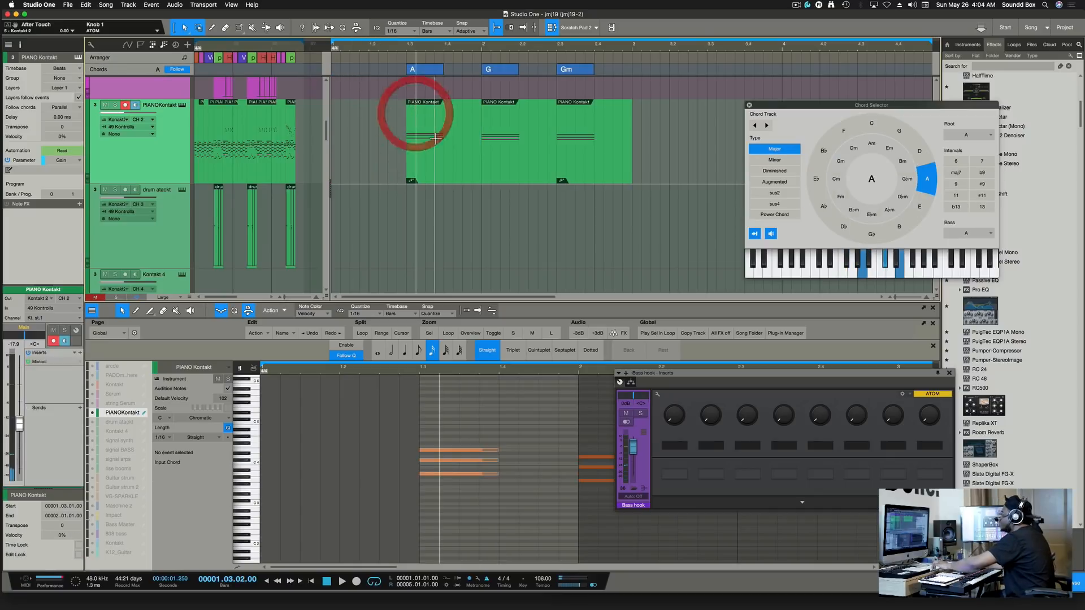
{"action": "left_click_drag", "start_coordinate": [439, 162], "coordinate": [339, 154]}
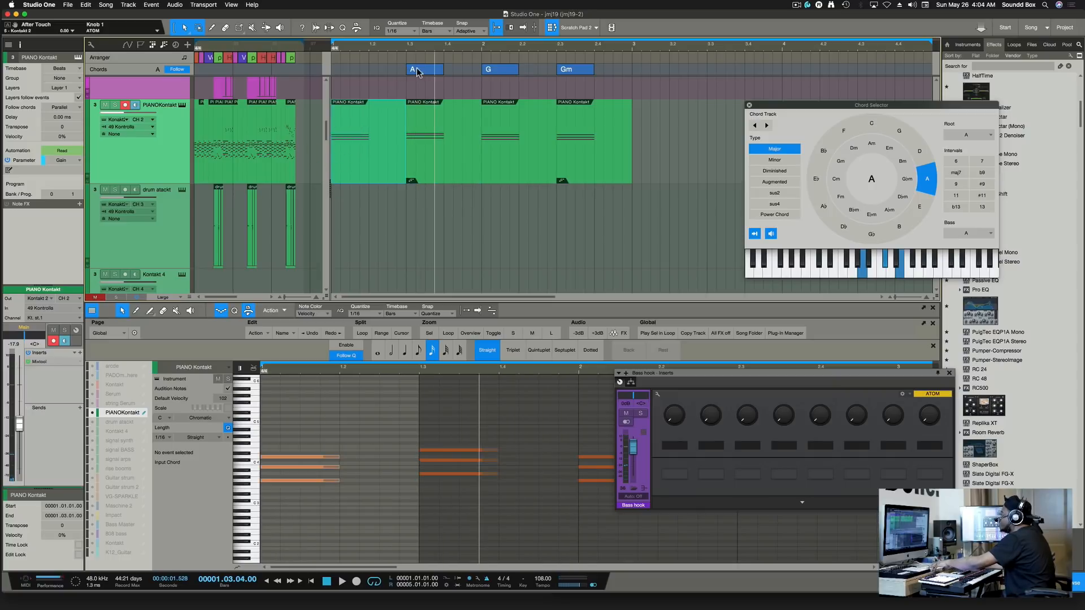
{"action": "left_click_drag", "start_coordinate": [416, 71], "coordinate": [351, 74]}
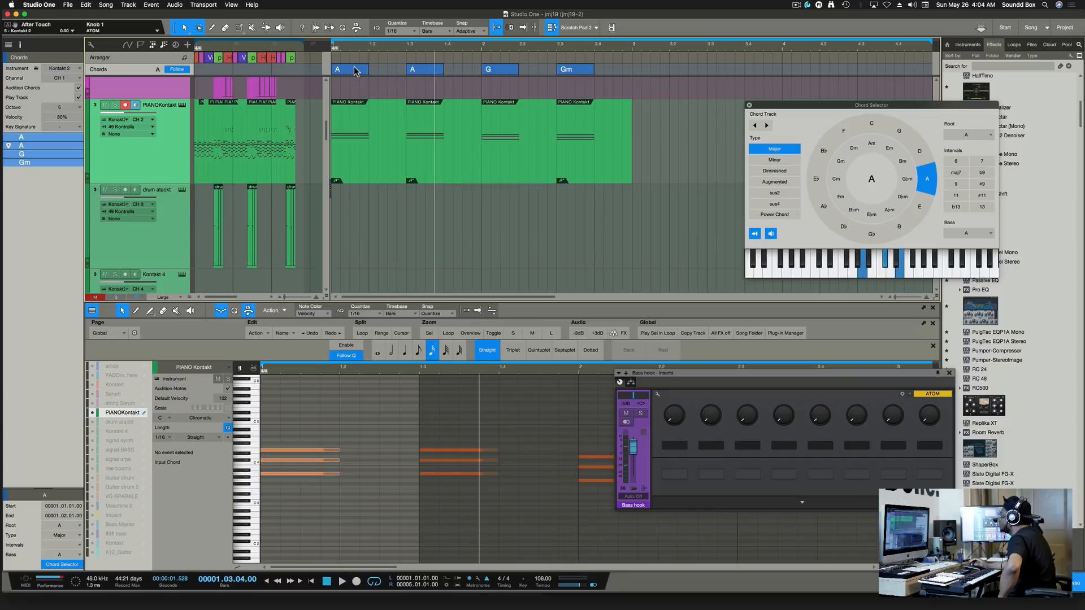
{"action": "left_click", "coordinate": [355, 71]}
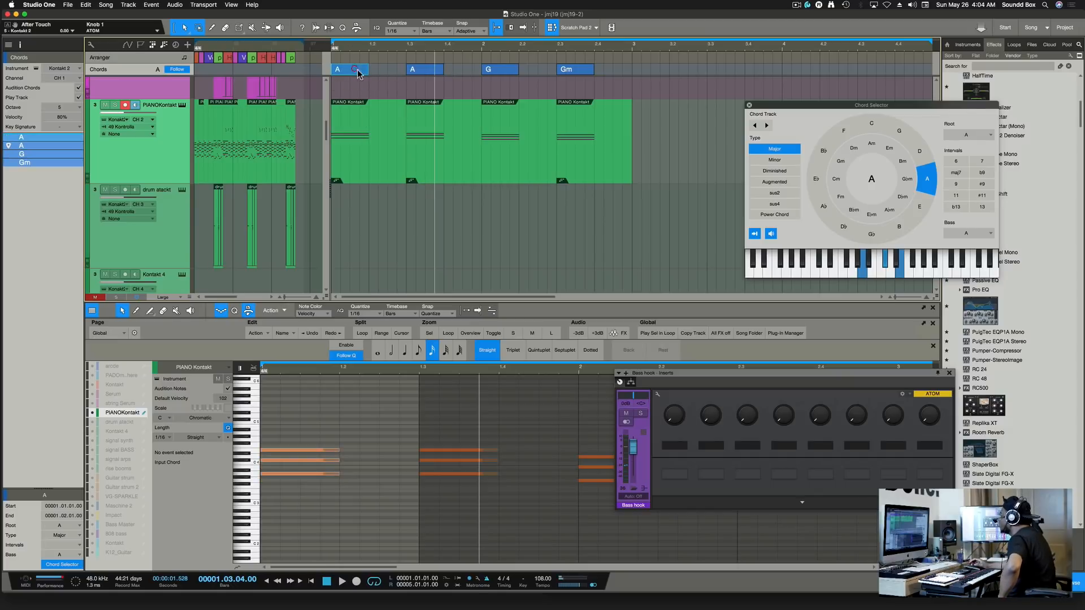
{"action": "left_click", "coordinate": [833, 183]}
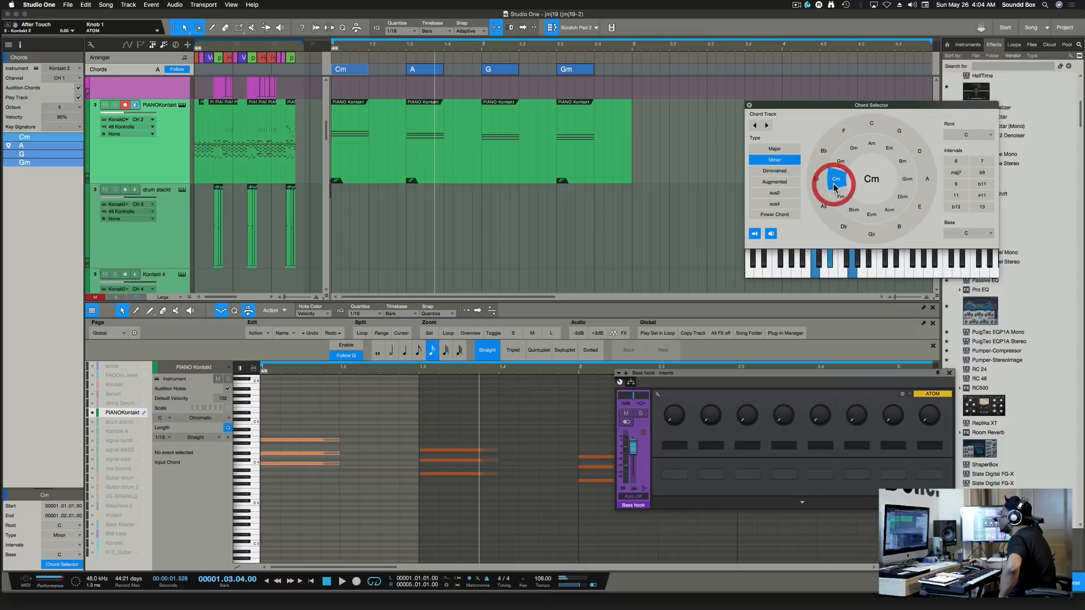
Check the A, G and Gm chords, then play the progression from the song start.
{"action": "left_click", "coordinate": [429, 70]}
{"action": "left_click", "coordinate": [500, 72]}
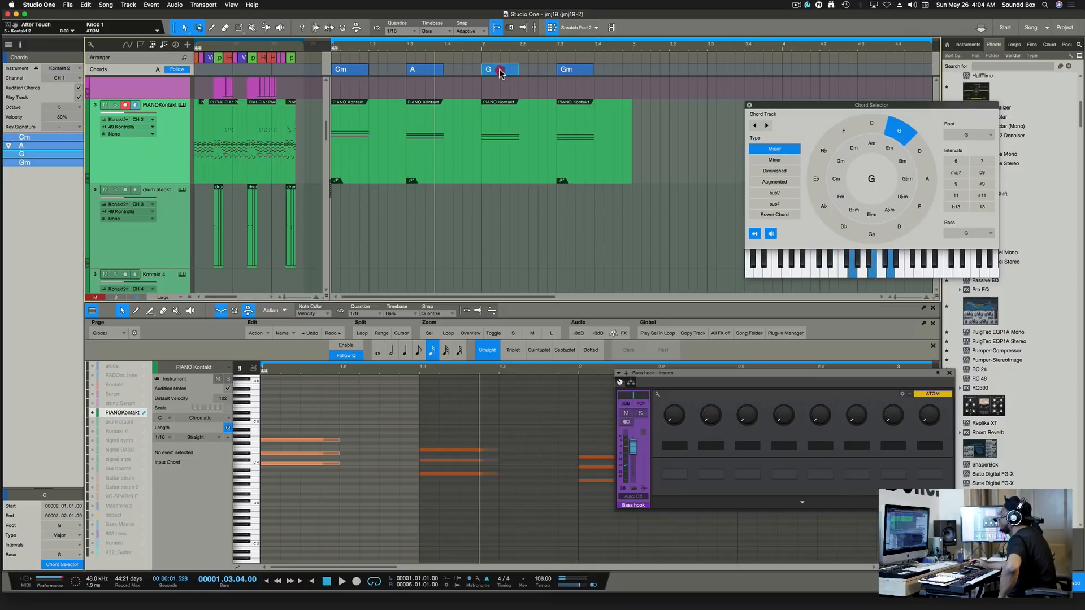
{"action": "left_click", "coordinate": [574, 69]}
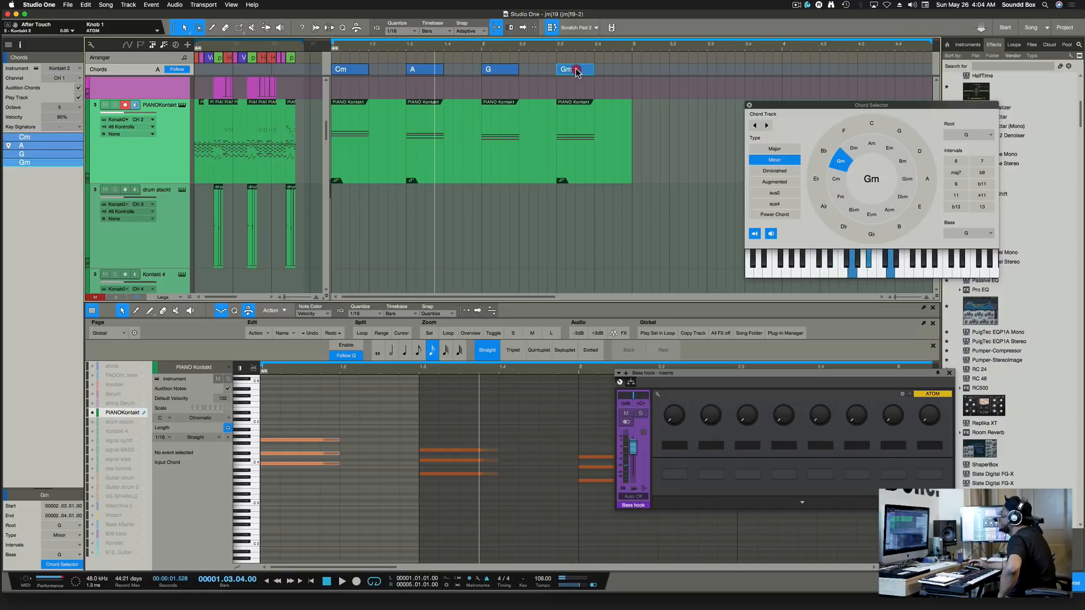
{"action": "left_click", "coordinate": [333, 50]}
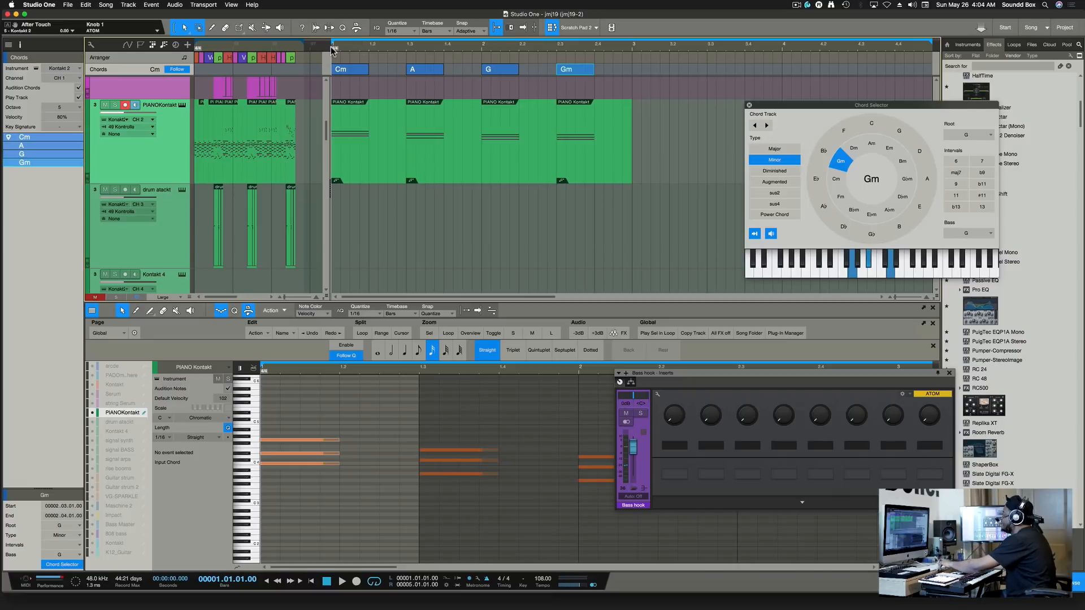
{"action": "key", "text": "space"}
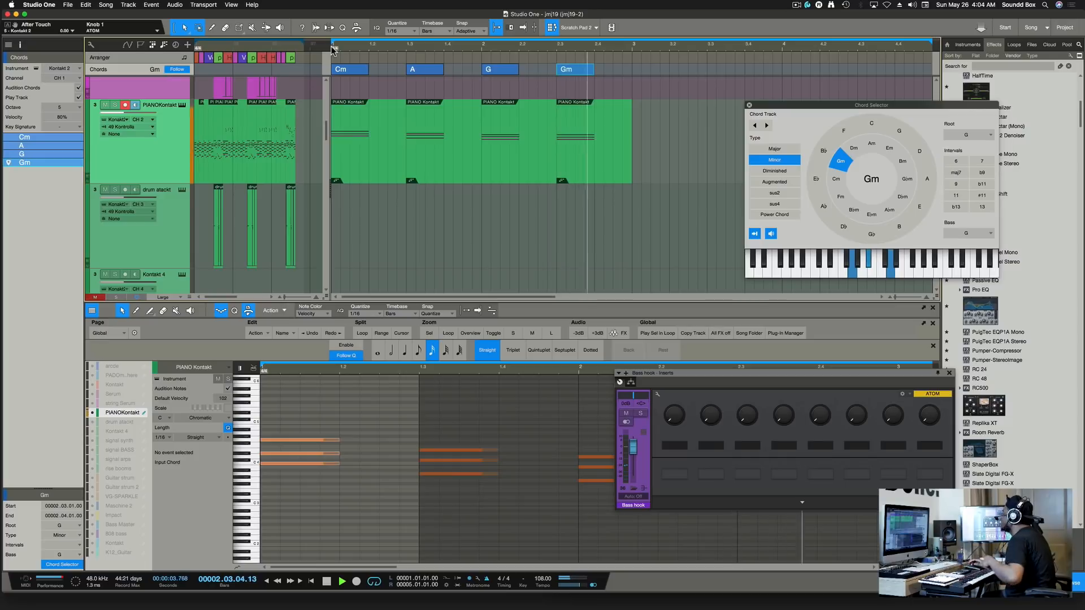
{"action": "key", "text": "space"}
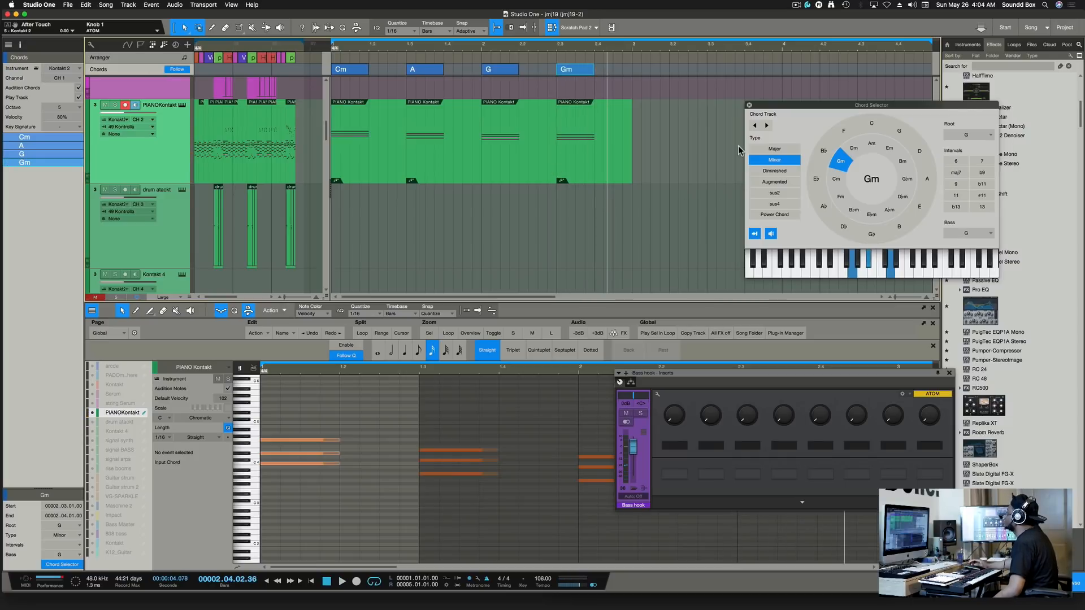
Reposition the Chord Selector window and select the Cm chord.
{"action": "left_click_drag", "start_coordinate": [768, 107], "coordinate": [685, 91]}
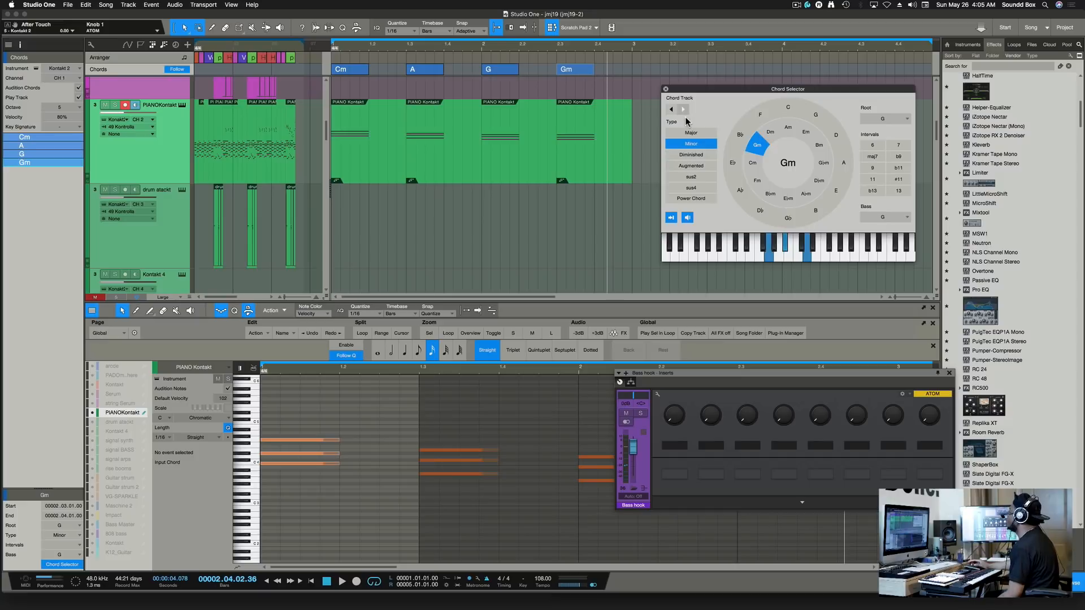
{"action": "left_click_drag", "start_coordinate": [723, 90], "coordinate": [689, 145]}
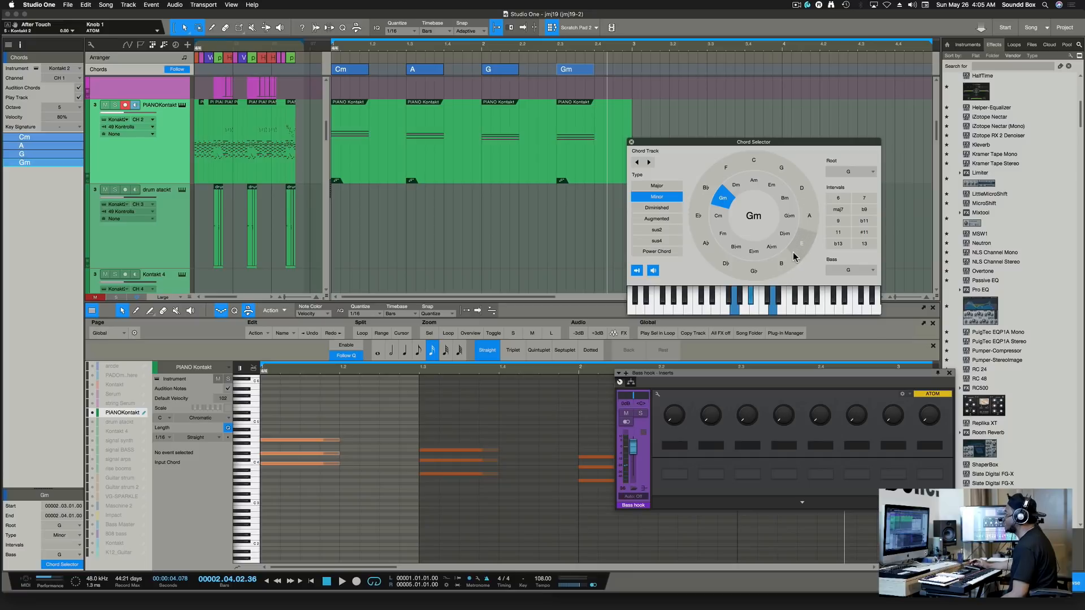
{"action": "left_click", "coordinate": [346, 73]}
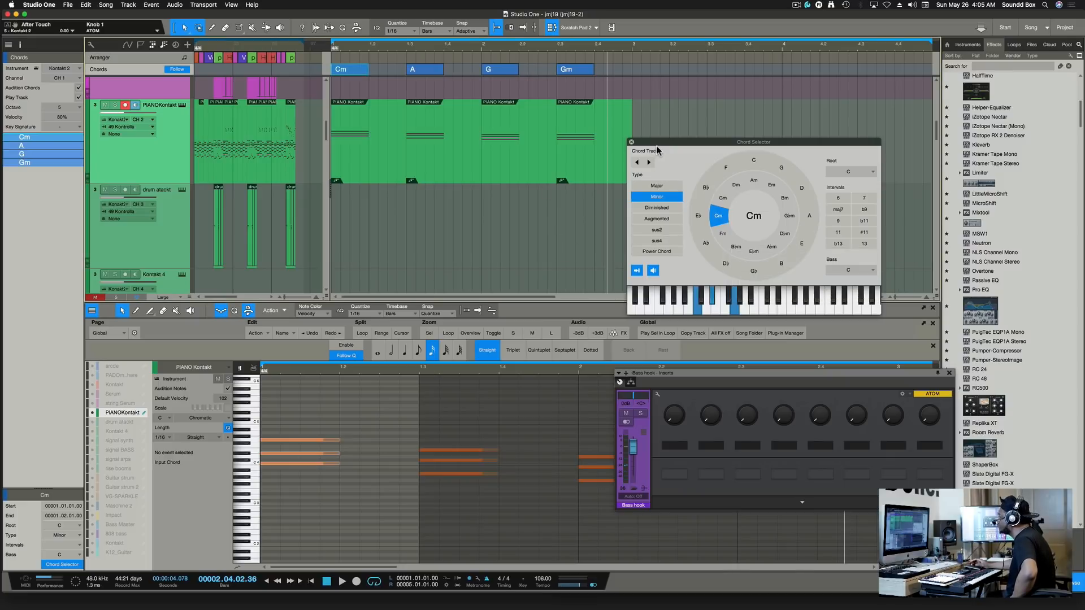
{"action": "left_click_drag", "start_coordinate": [664, 144], "coordinate": [702, 112]}
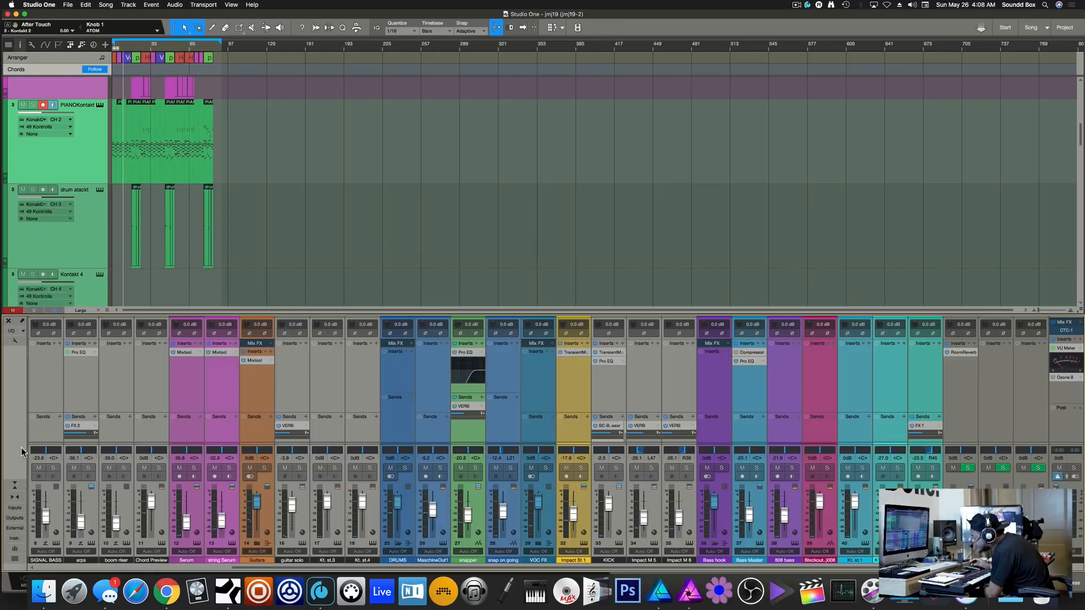
Show the mixer's Instruments list and bring up its options menu.
{"action": "left_click", "coordinate": [17, 539]}
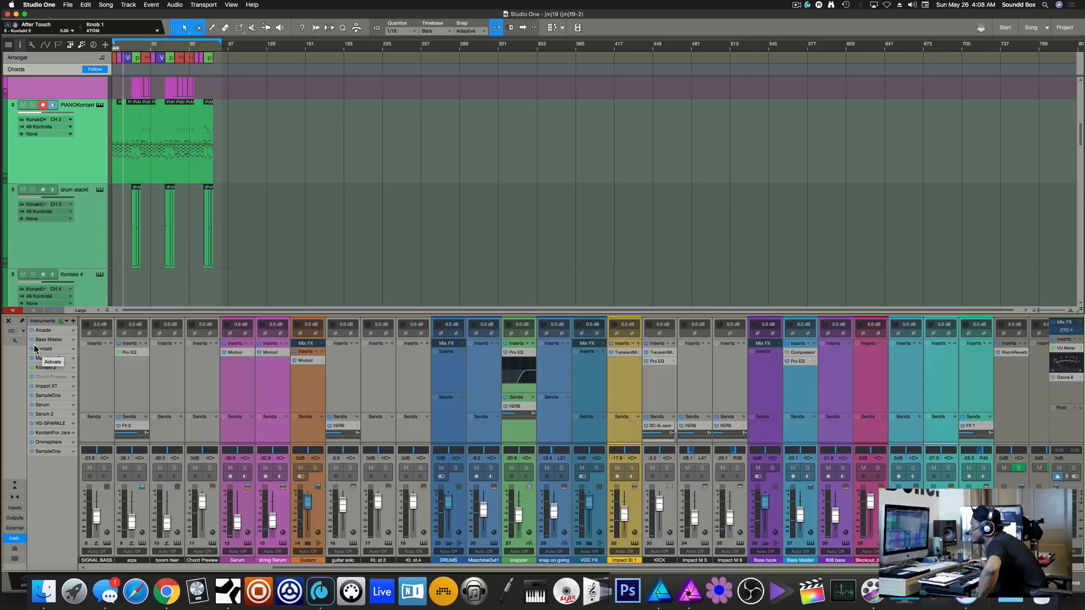
{"action": "left_click", "coordinate": [66, 322]}
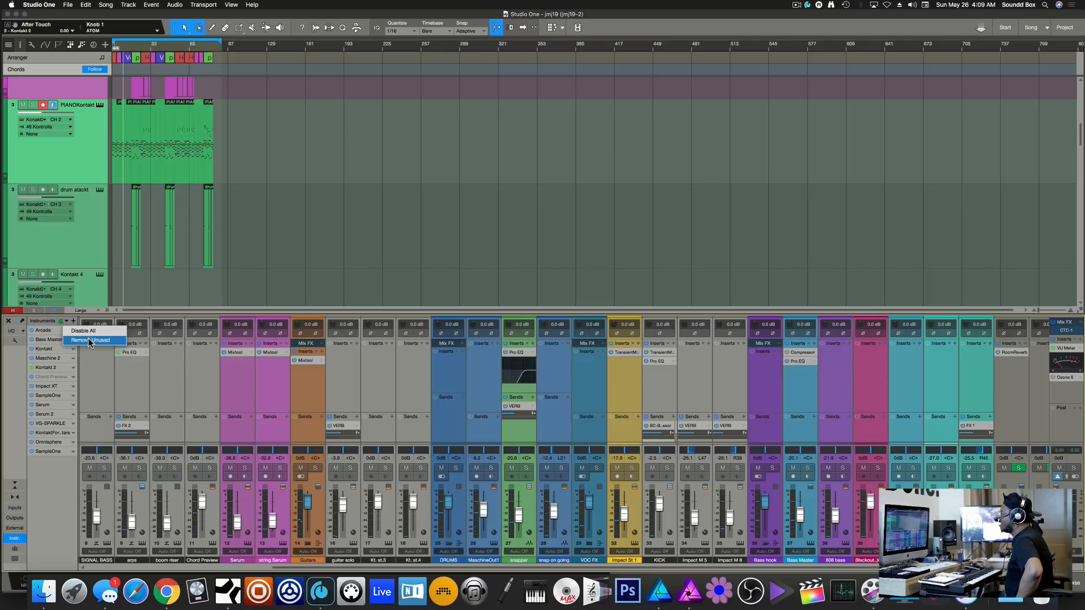
Dismiss the Instruments options menu and scroll the track list down and back up.
{"action": "left_click", "coordinate": [300, 242]}
{"action": "scroll", "coordinate": [300, 242], "scroll_direction": "down", "scroll_amount": 4}
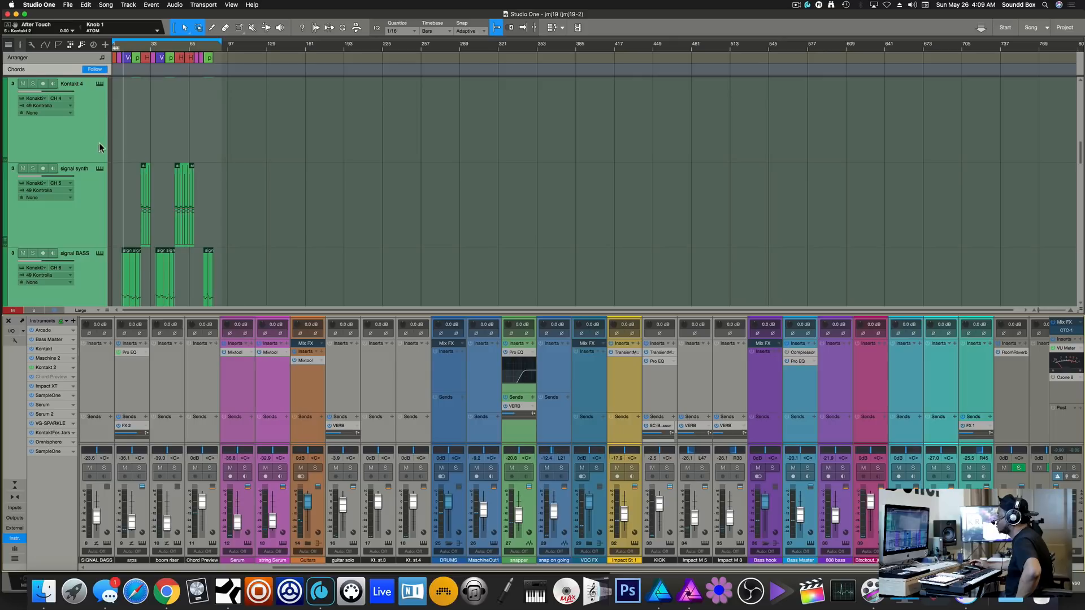
{"action": "scroll", "coordinate": [148, 140], "scroll_direction": "up", "scroll_amount": 5}
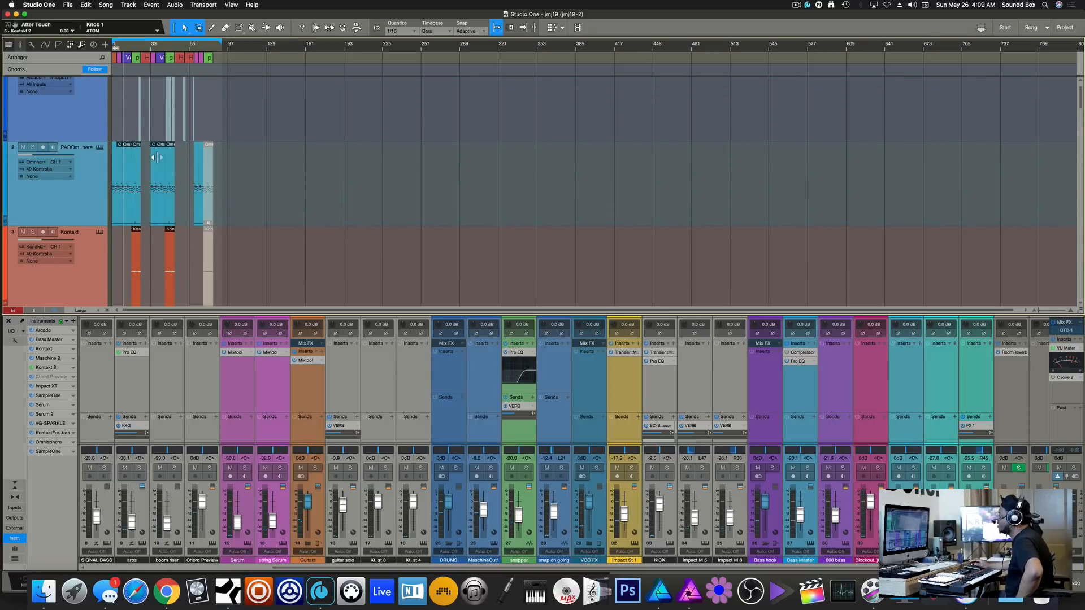
{"action": "scroll", "coordinate": [155, 153], "scroll_direction": "down", "scroll_amount": 5}
{"action": "scroll", "coordinate": [160, 159], "scroll_direction": "up", "scroll_amount": 5}
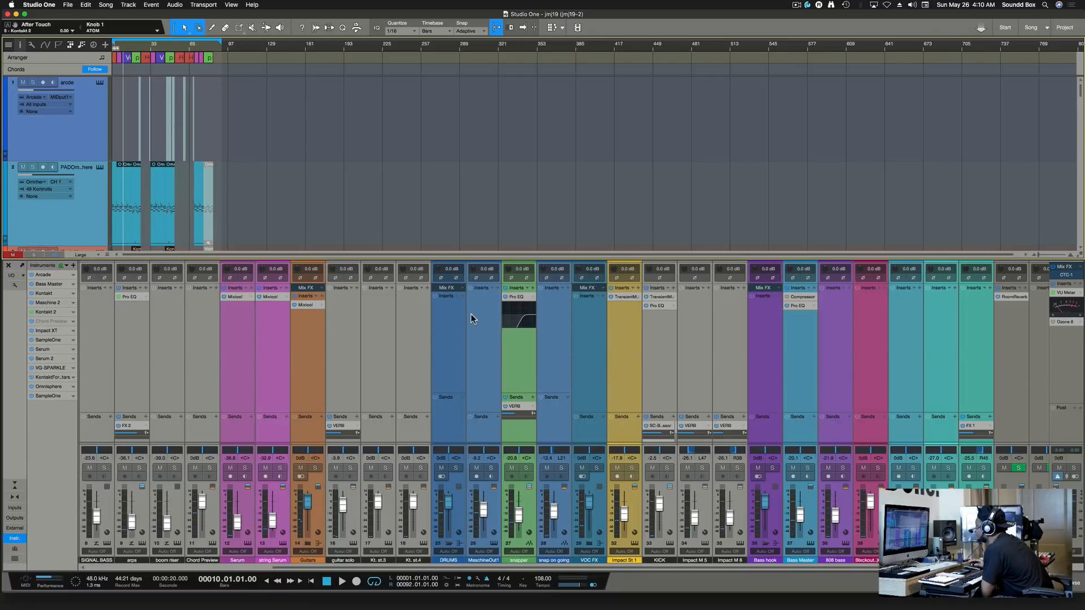
Raise the DRUMS input gain to +1.7 dB, leaving its polarity normal.
{"action": "left_click_drag", "start_coordinate": [441, 275], "coordinate": [436, 262]}
{"action": "left_click", "coordinate": [441, 277]}
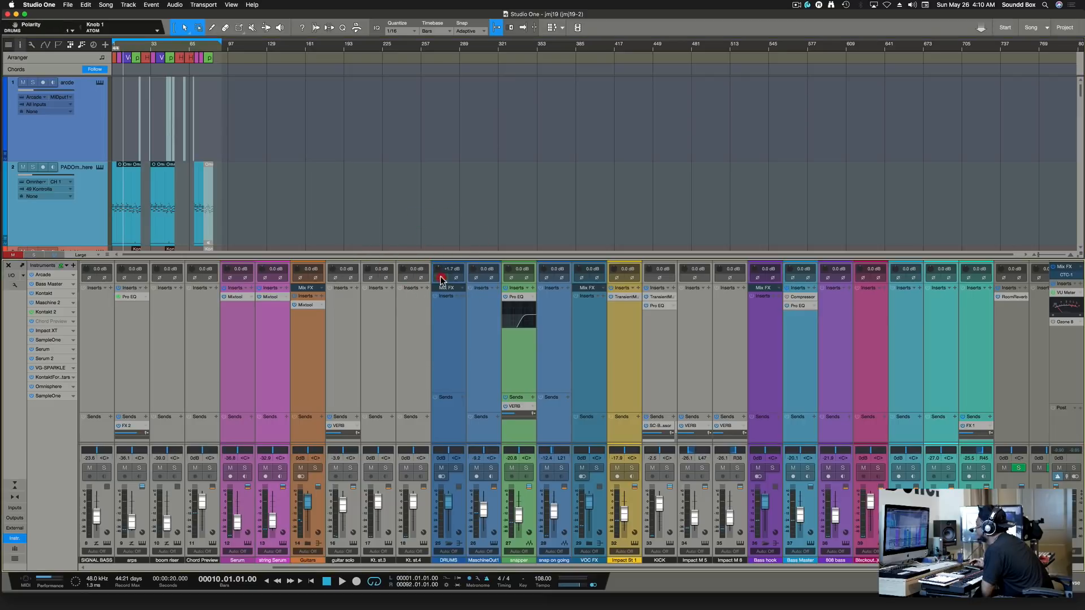
{"action": "left_click", "coordinate": [455, 278]}
{"action": "left_click", "coordinate": [440, 278]}
{"action": "left_click", "coordinate": [454, 277]}
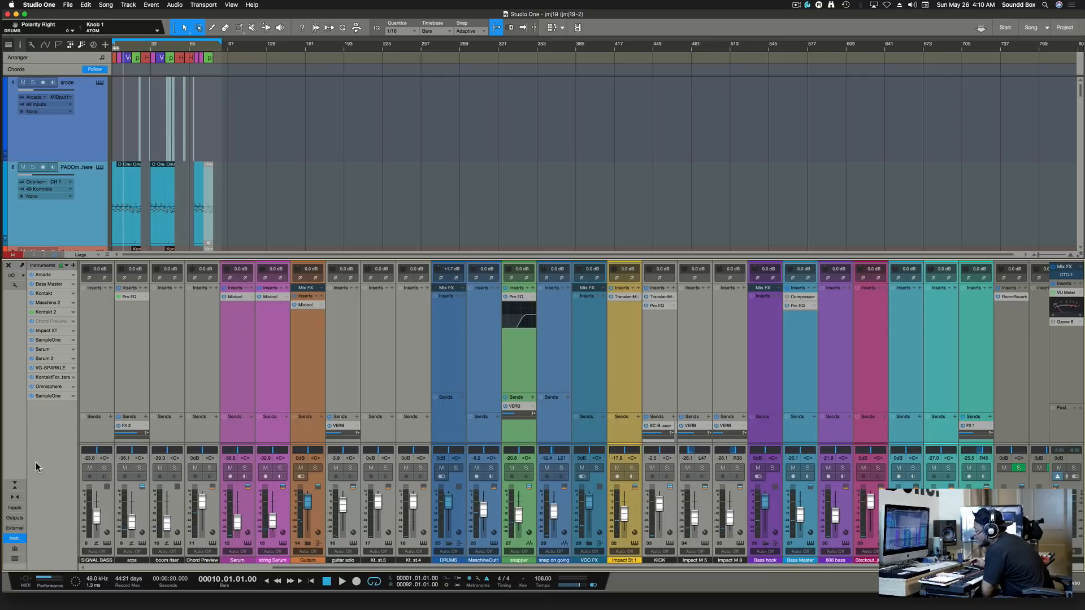
Turn on input controls and I/O routing display for every console channel strip.
{"action": "left_click", "coordinate": [15, 286]}
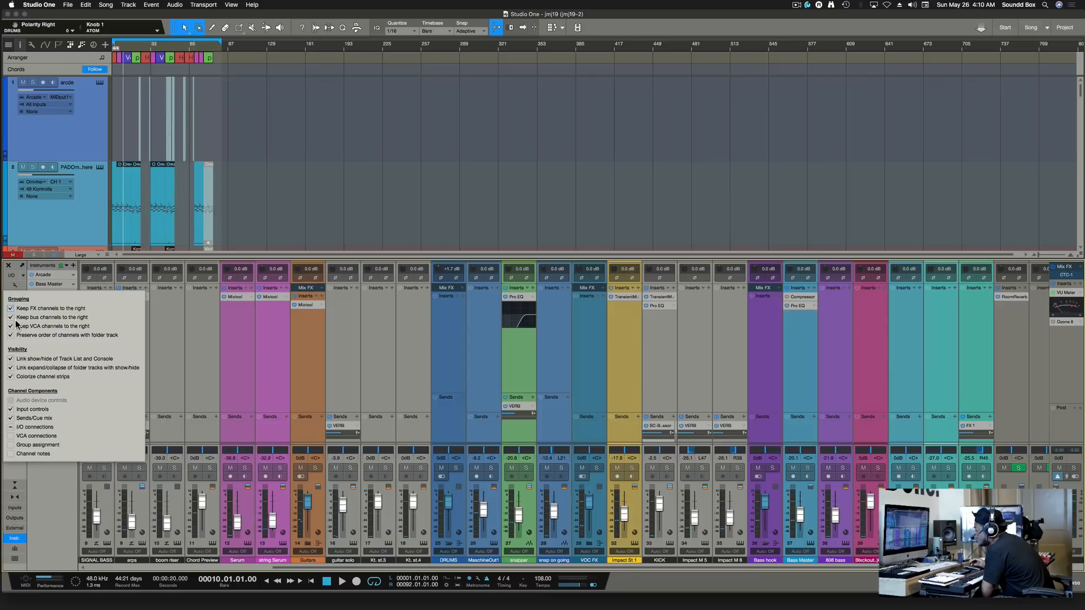
{"action": "left_click", "coordinate": [11, 410]}
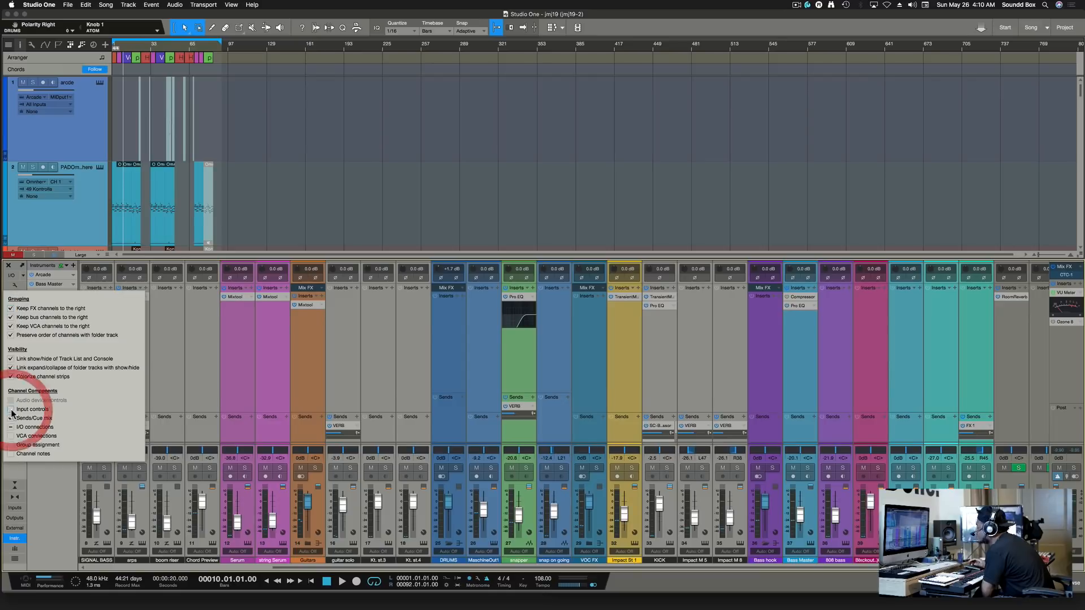
{"action": "left_click", "coordinate": [11, 411]}
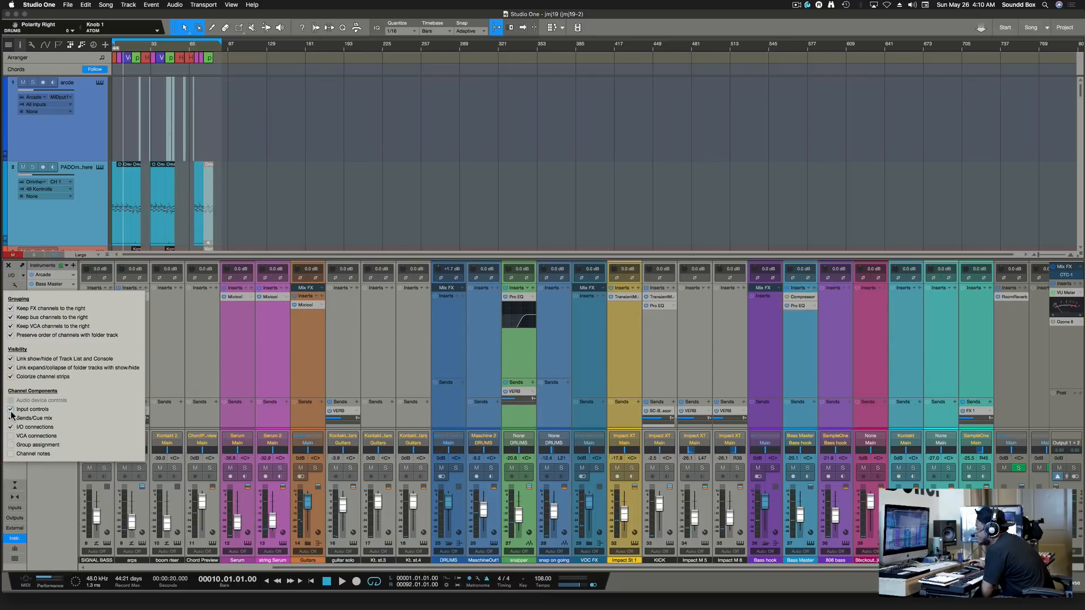
{"action": "left_click", "coordinate": [12, 401]}
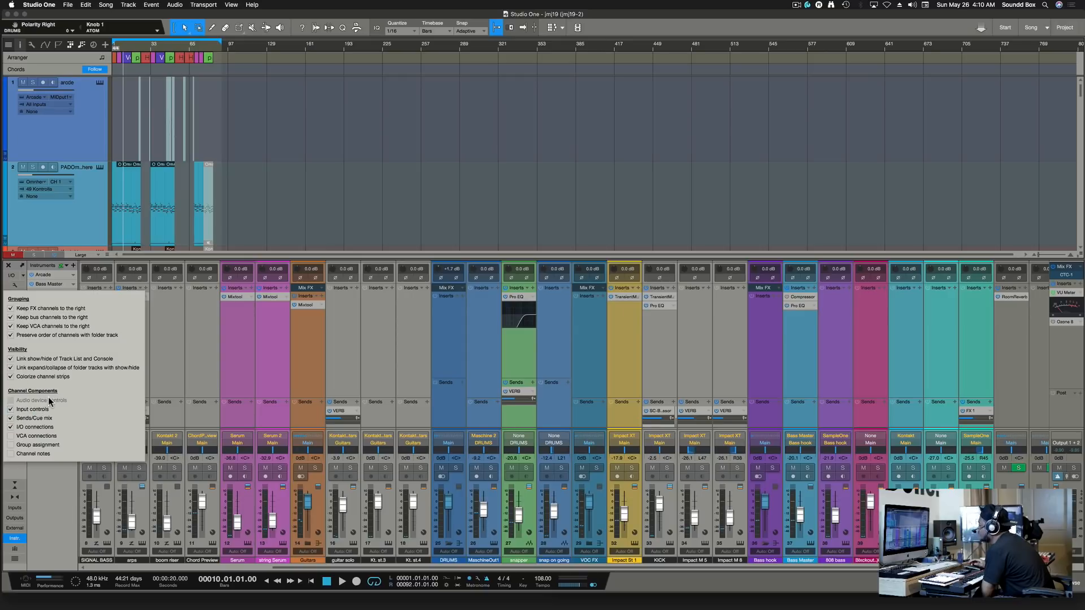
{"action": "left_click", "coordinate": [473, 317]}
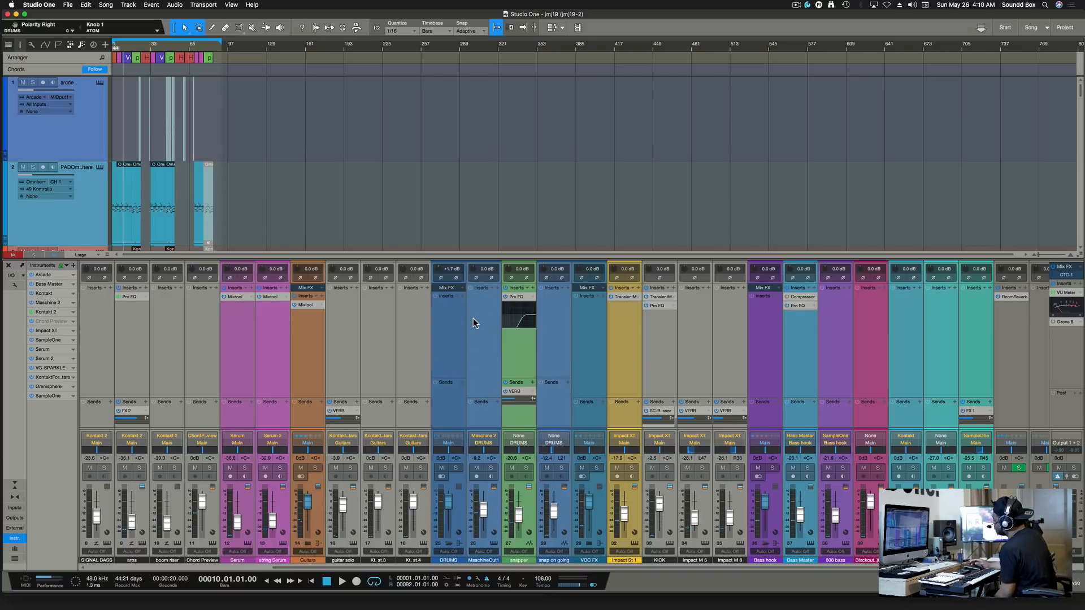